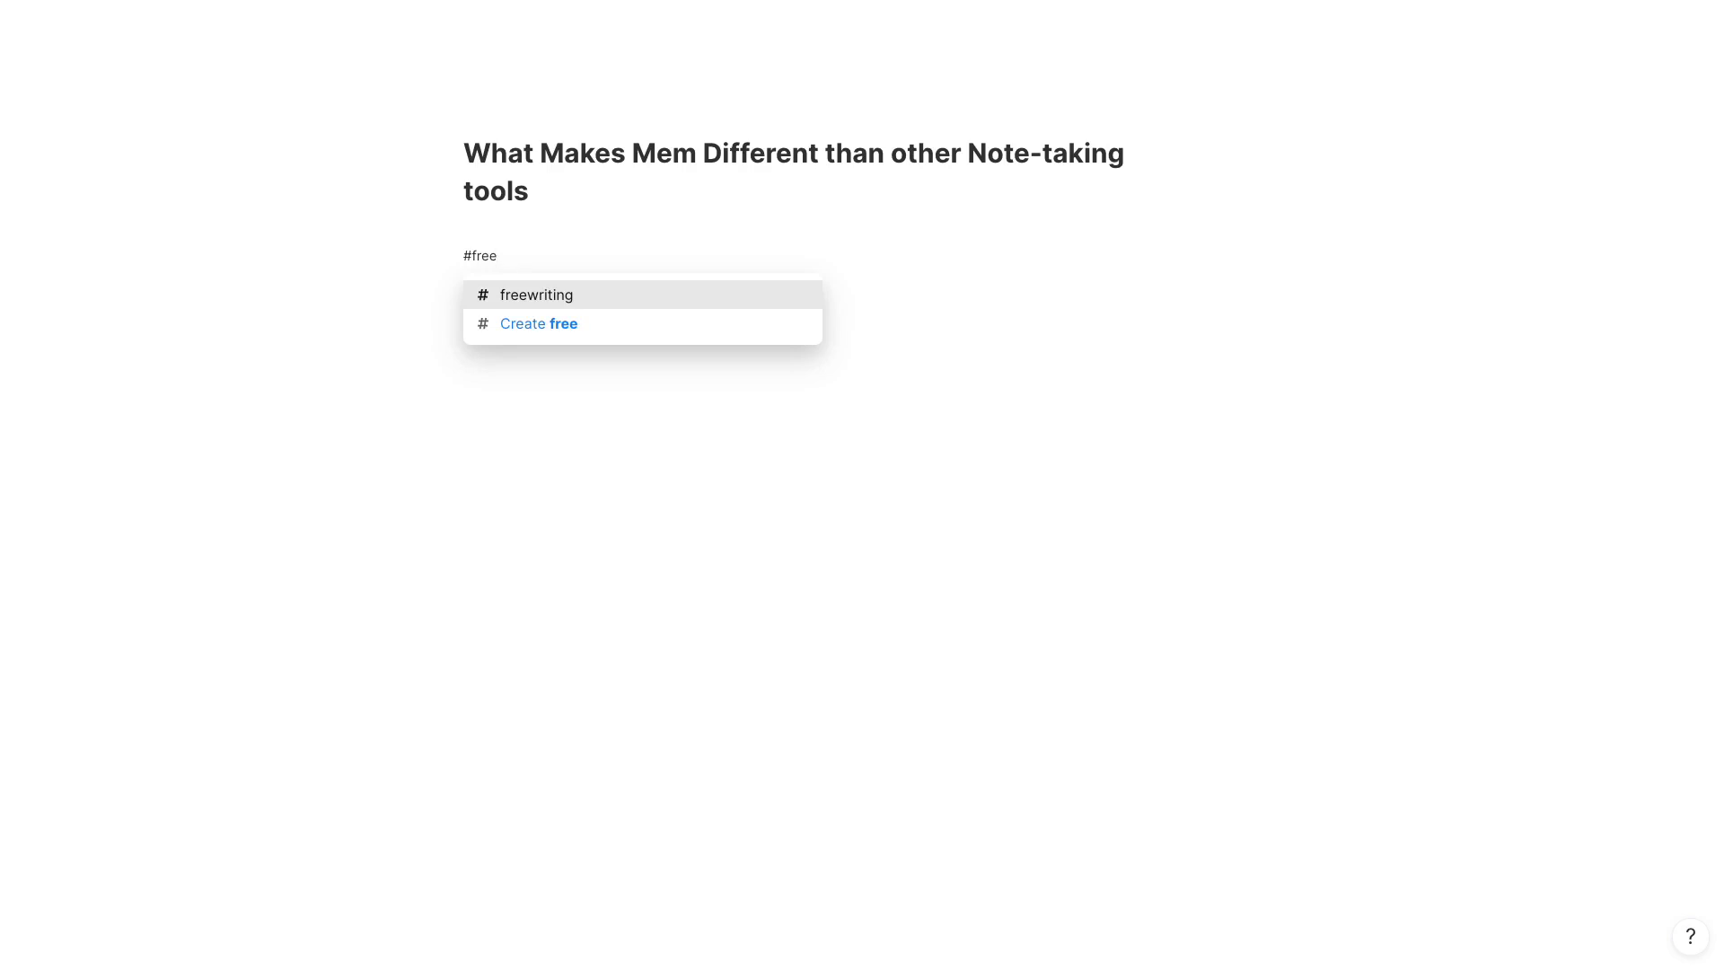
- Complete the #freewriting tag on the note and open the full Freewriting tag timeline
key(Return)
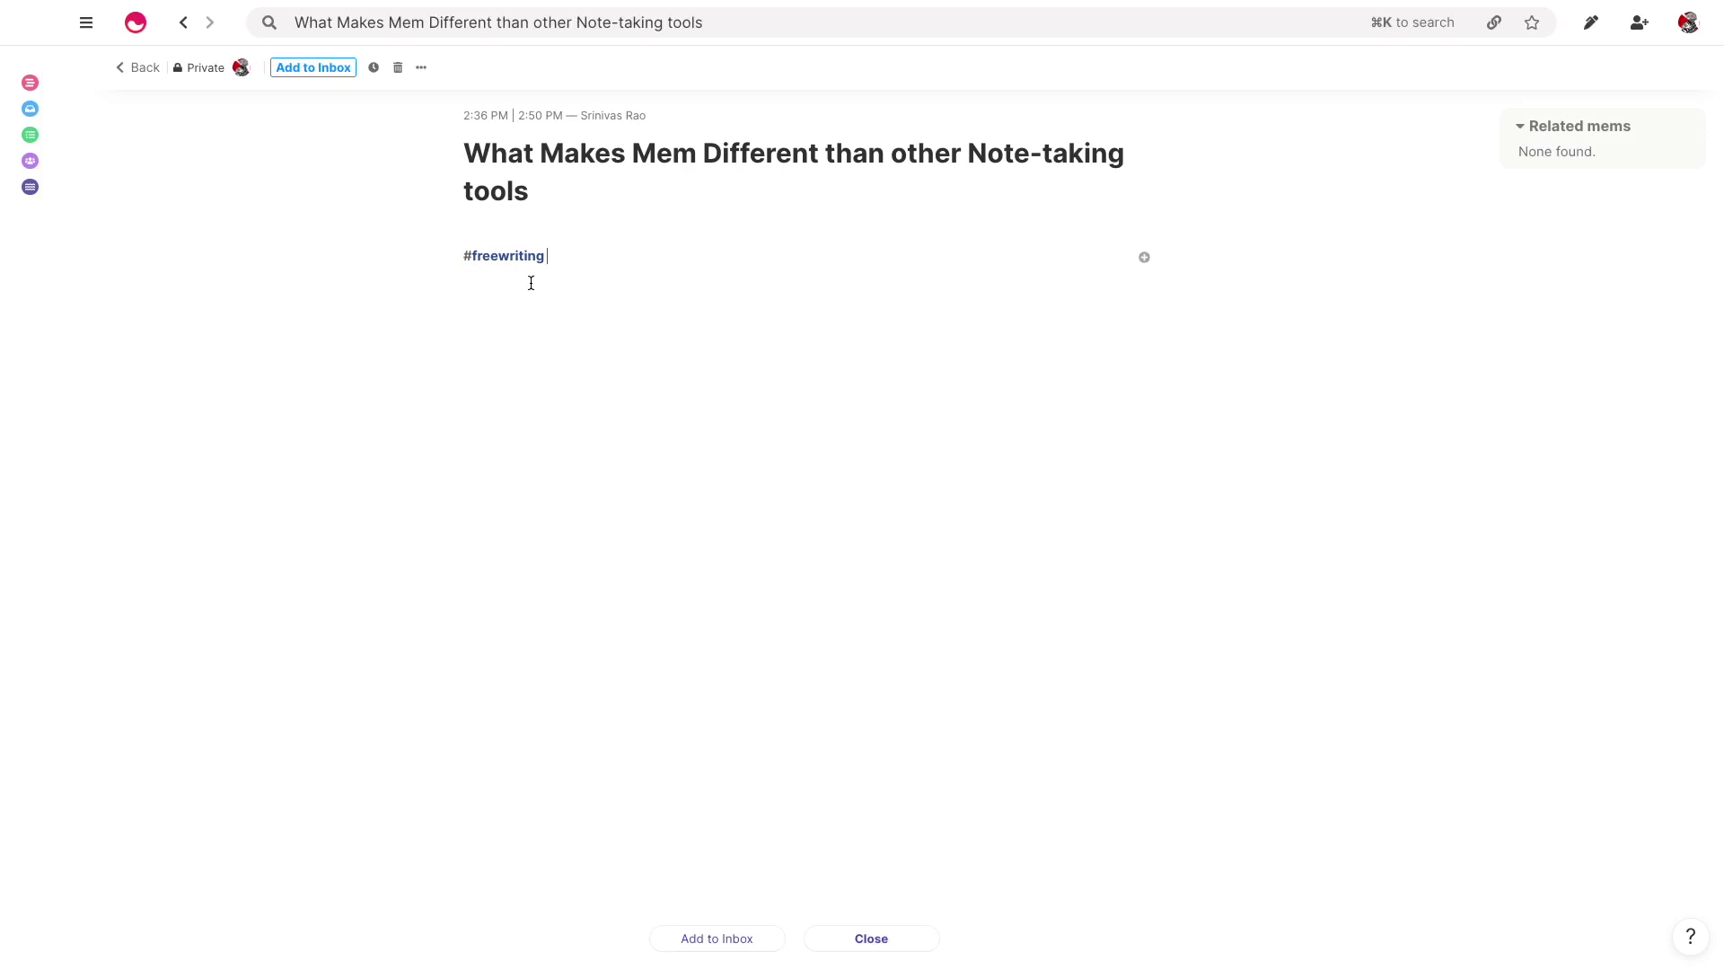
click(527, 259)
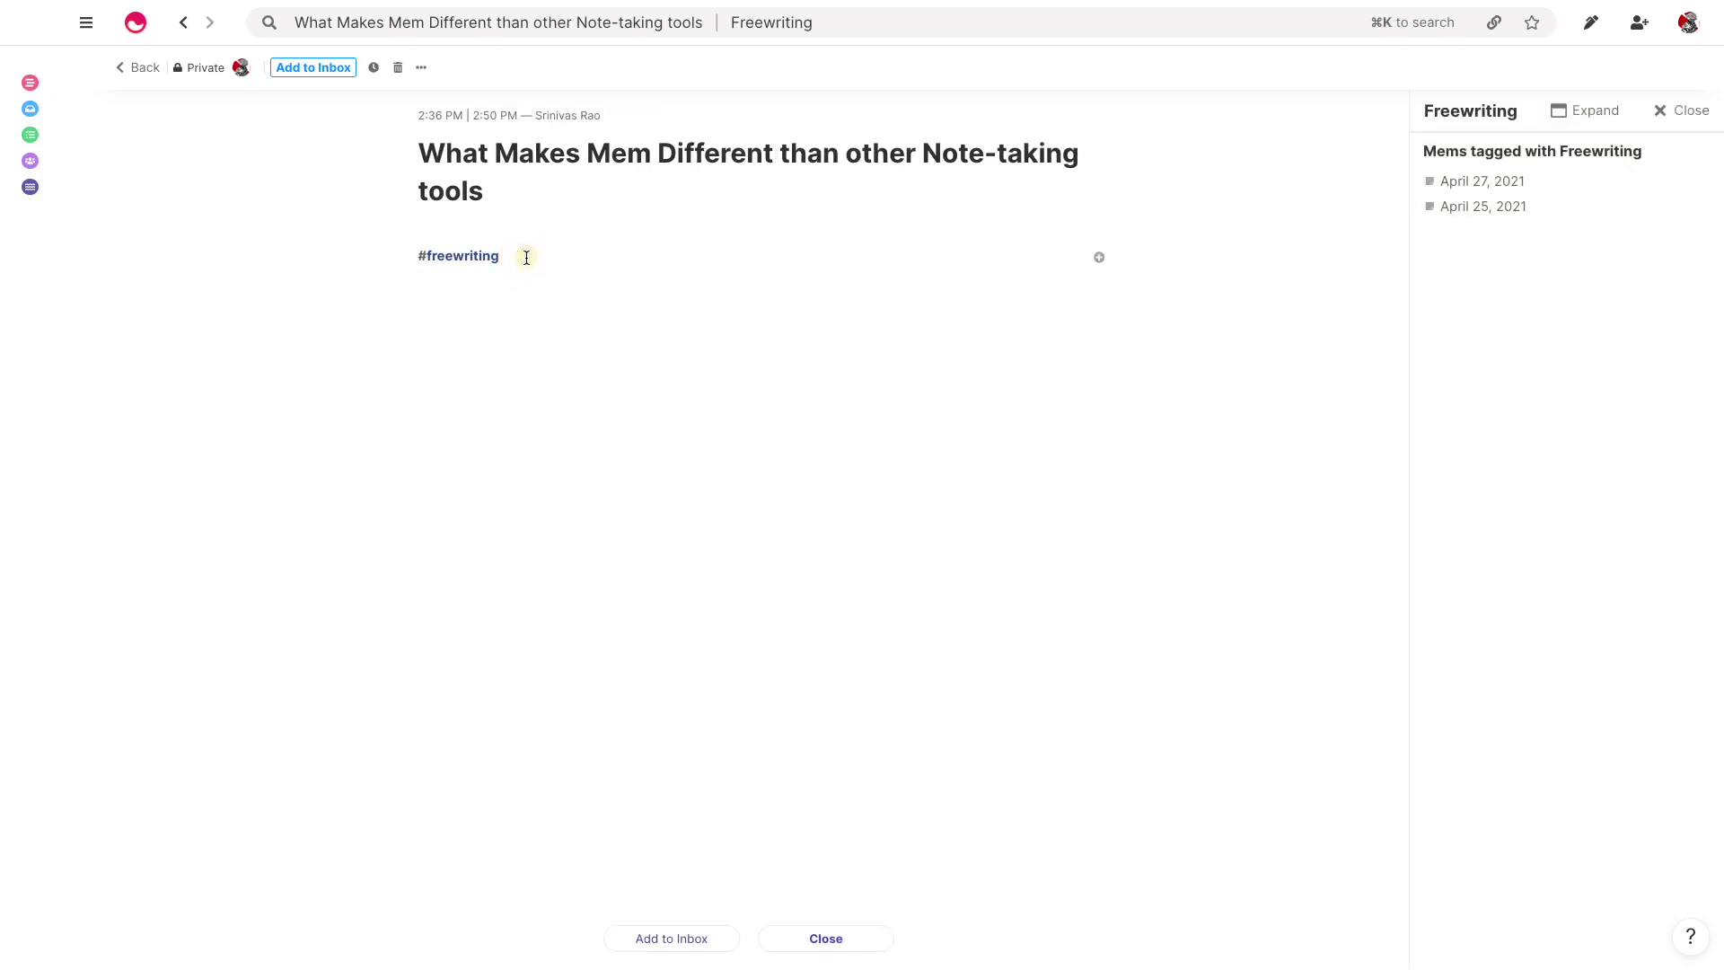
click(1436, 120)
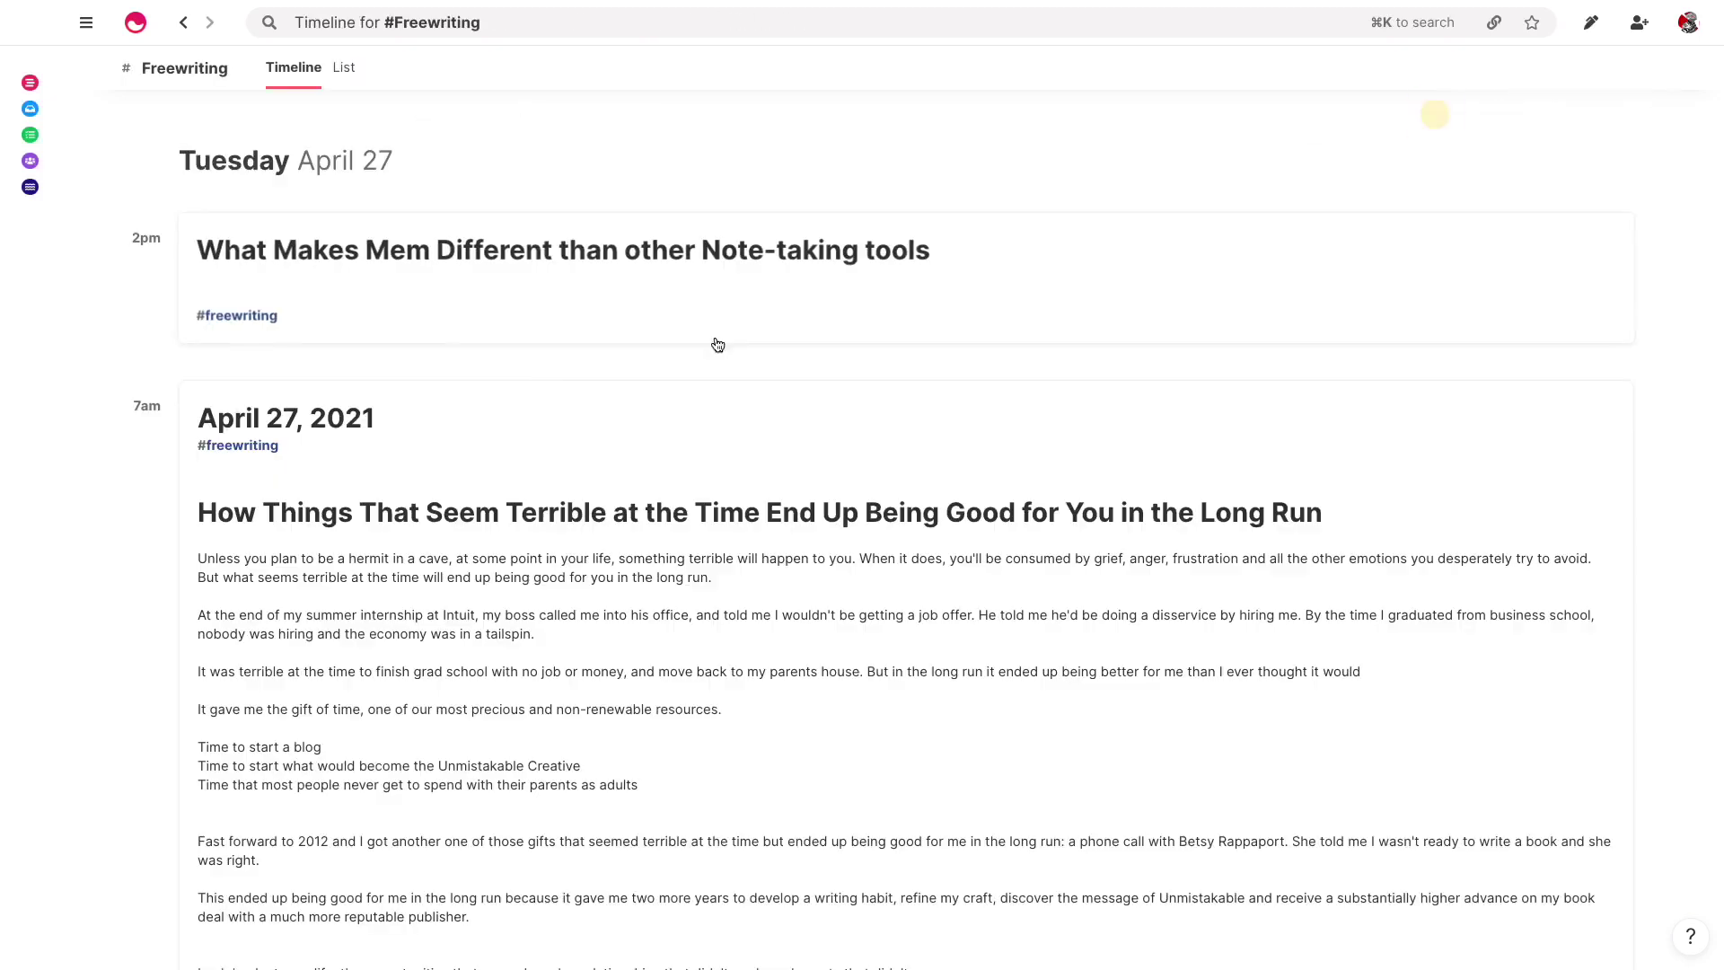
scroll(489, 454, down, 12)
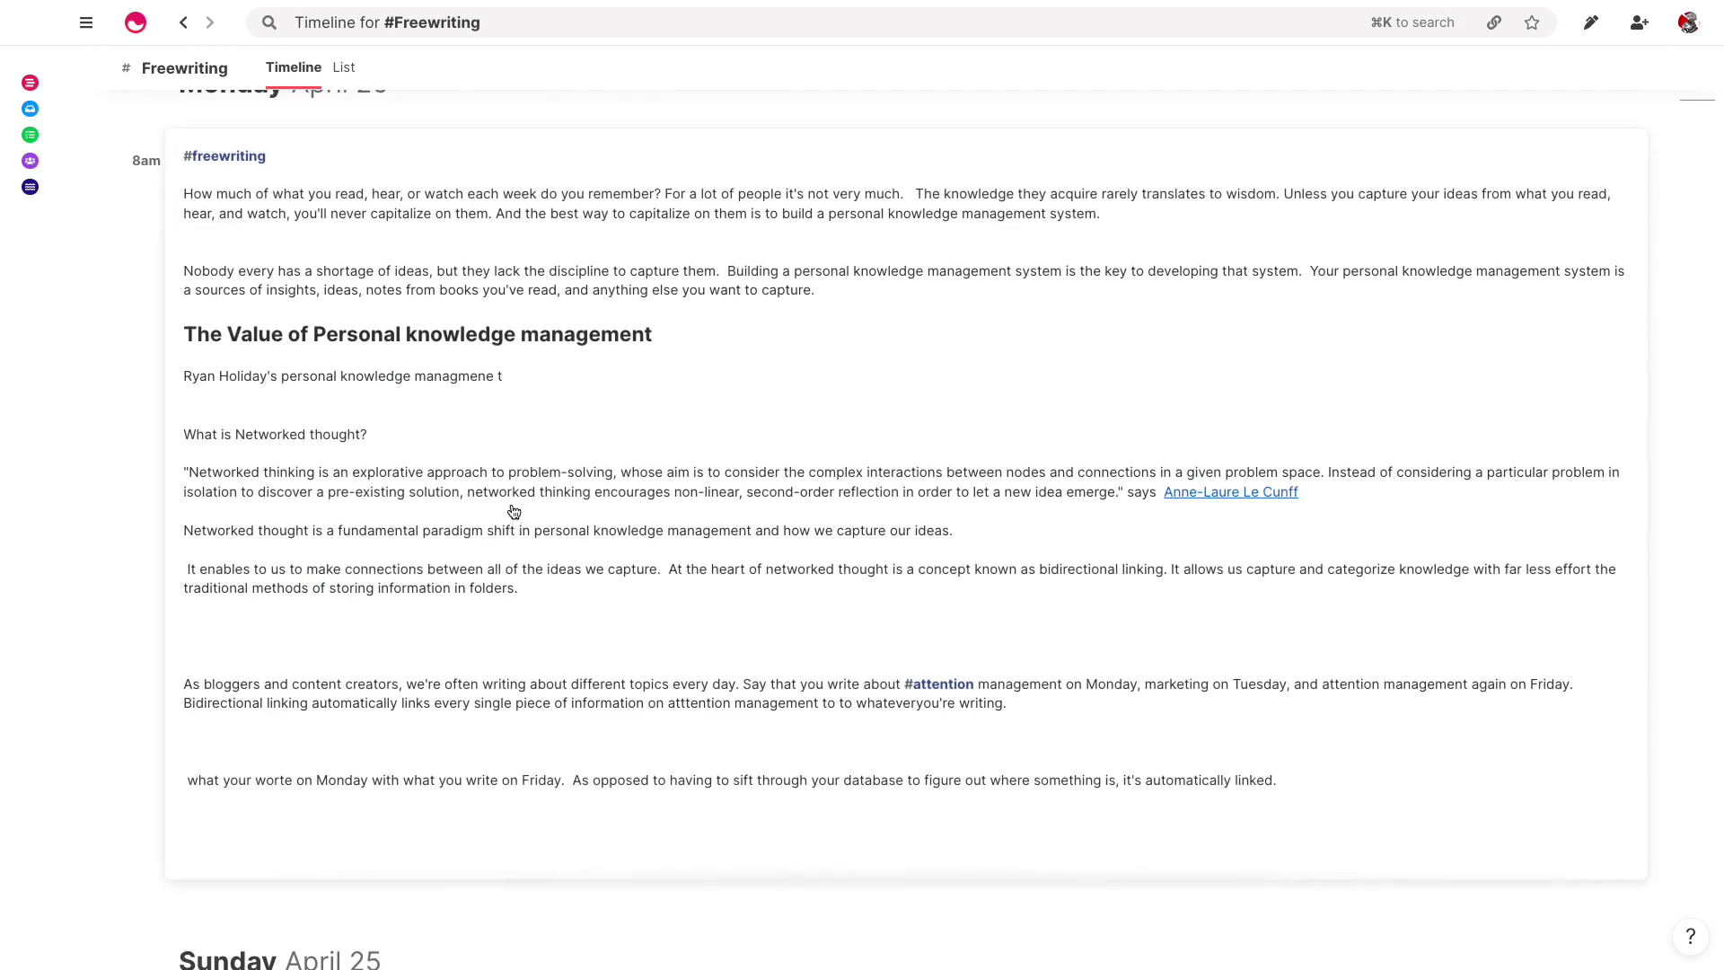
scroll(560, 410, down, 1)
scroll(562, 434, down, 4)
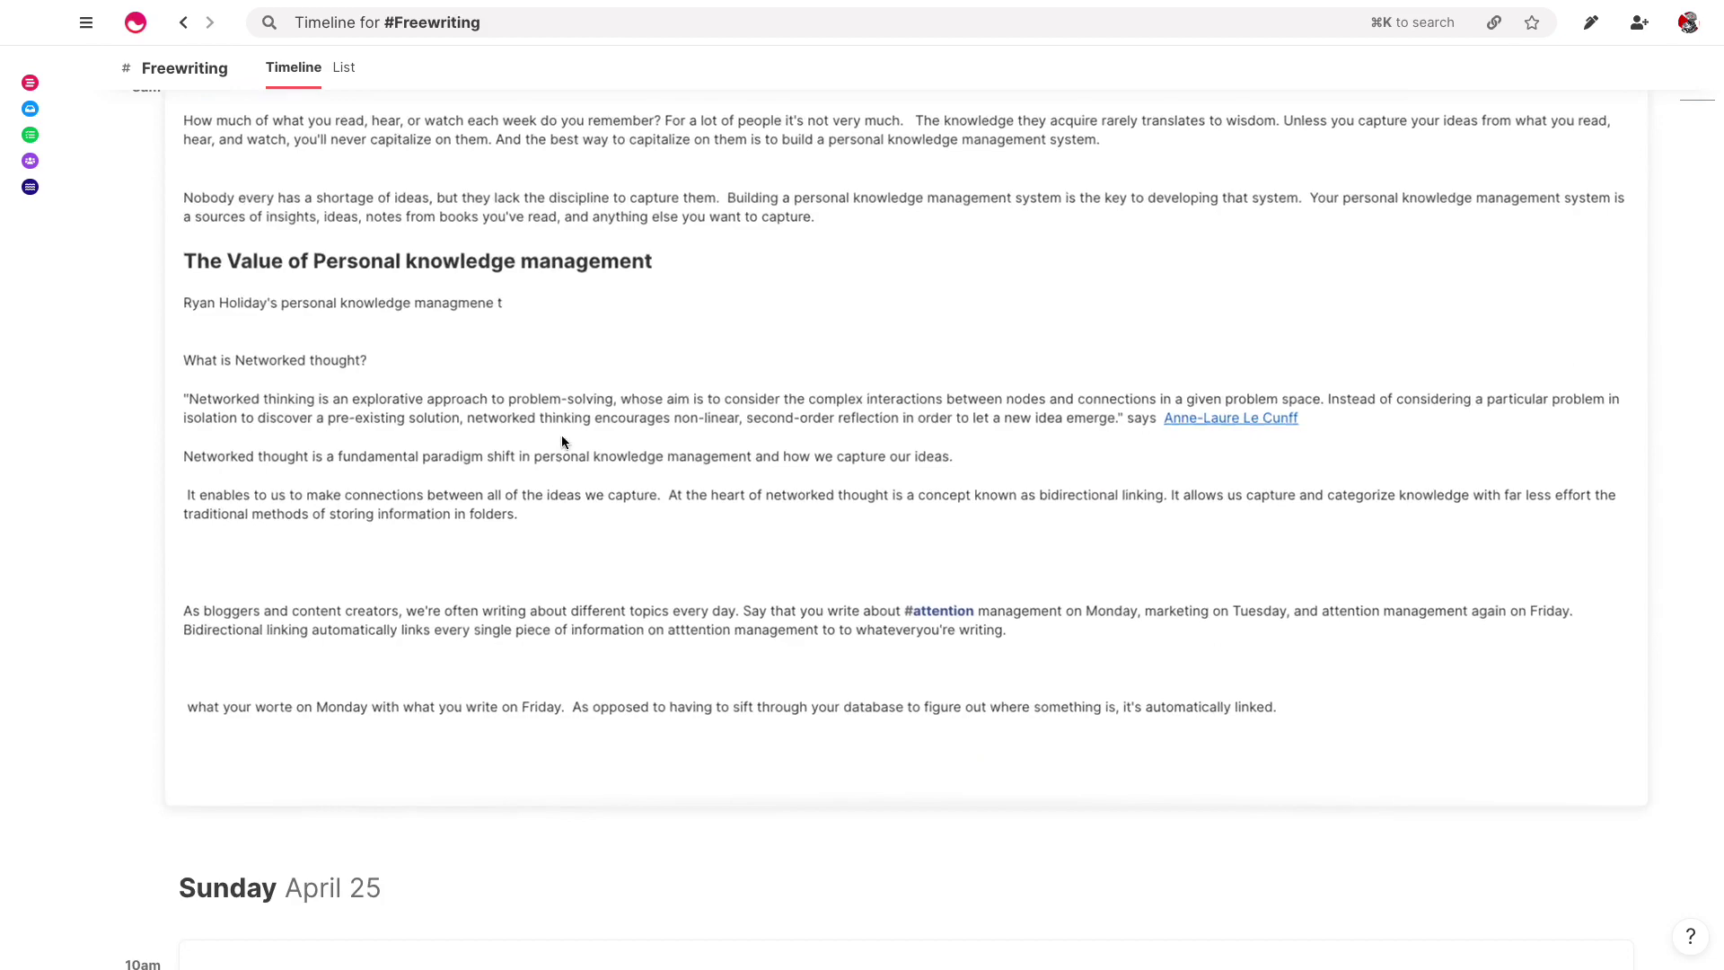
scroll(511, 542, up, 1)
scroll(535, 460, up, 4)
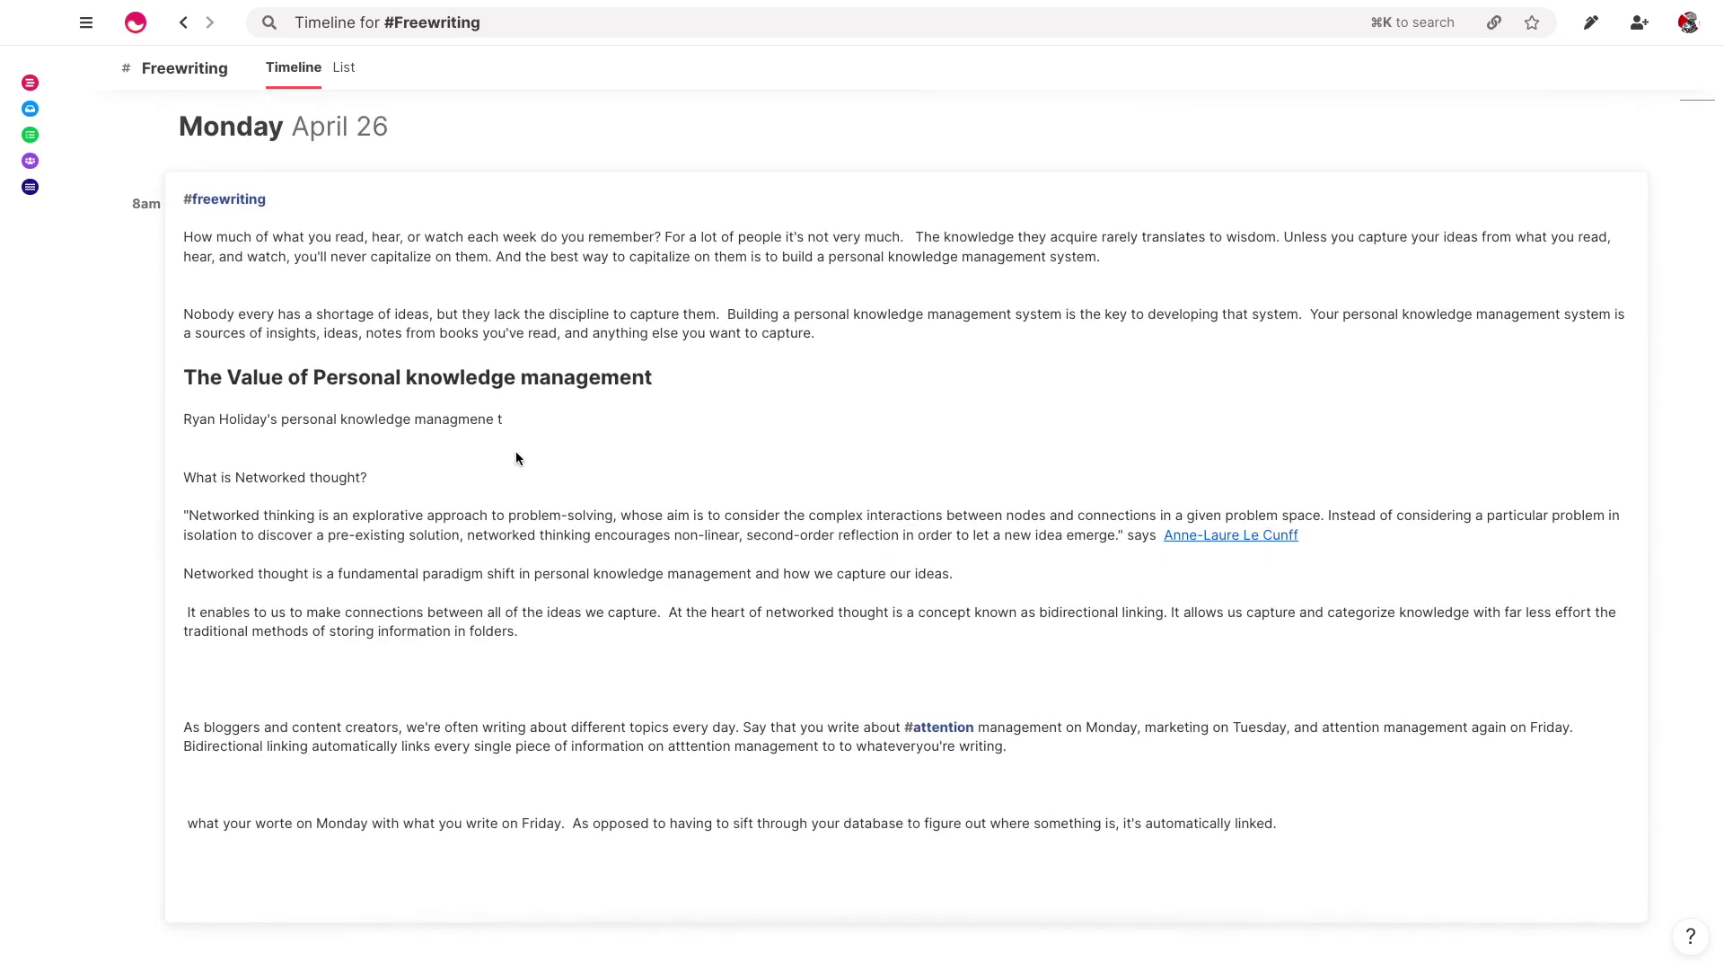
scroll(518, 459, down, 8)
scroll(531, 371, up, 10)
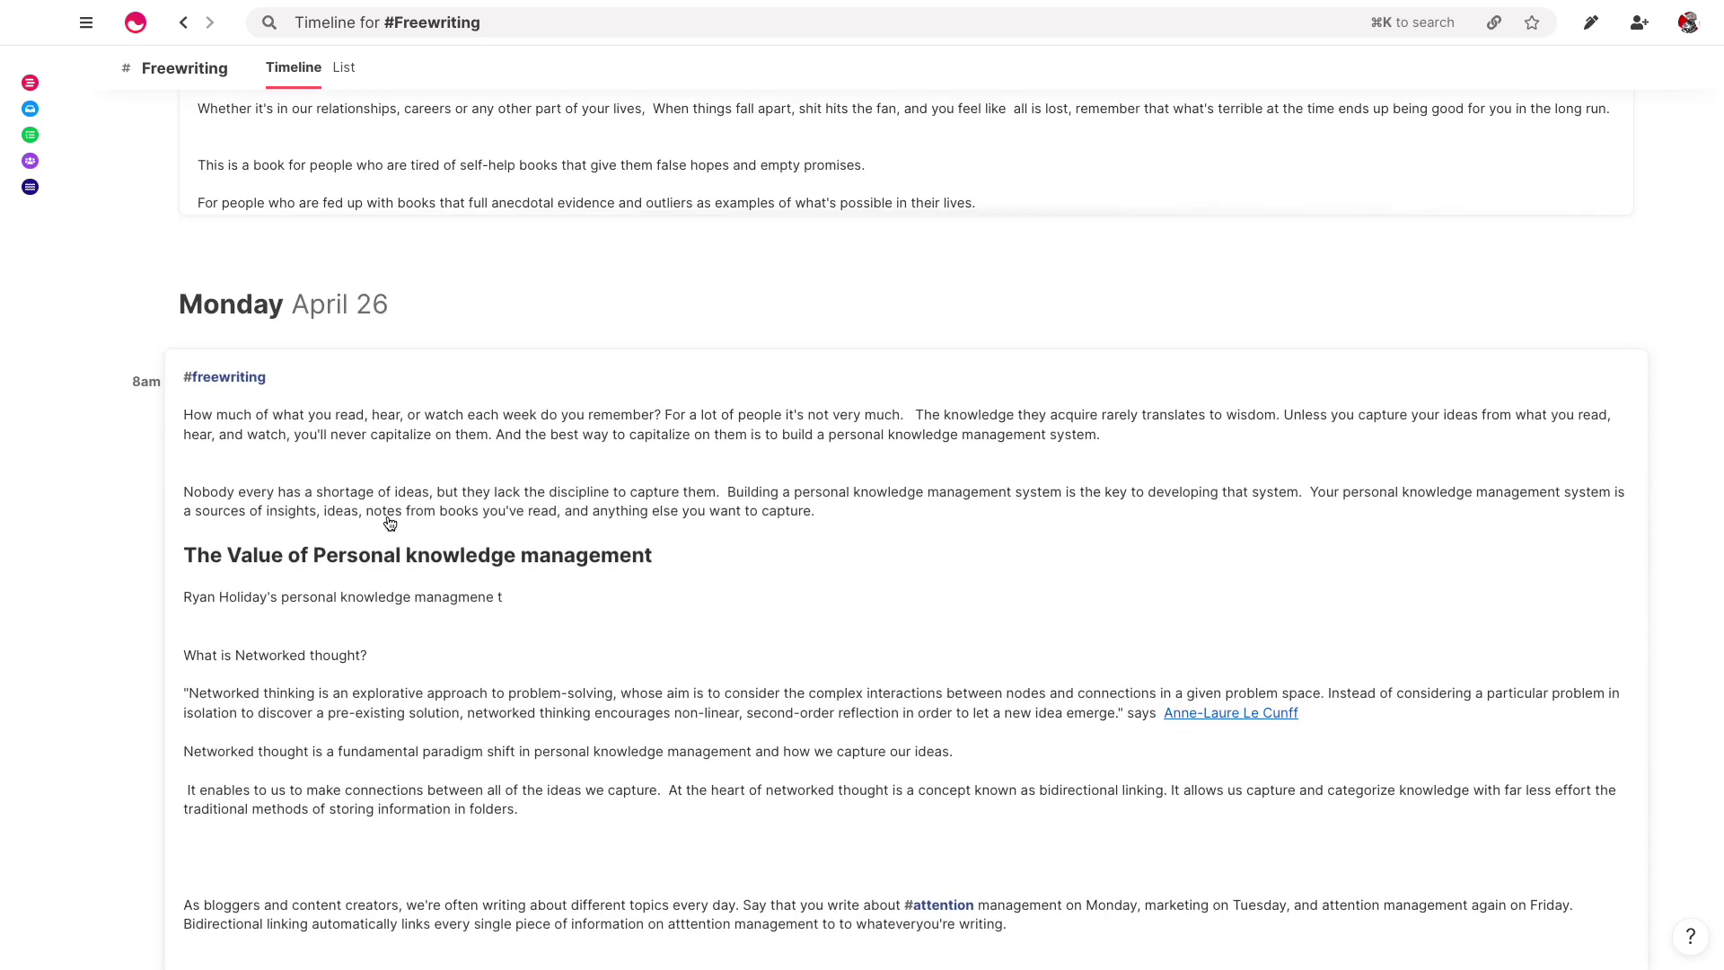
scroll(392, 489, down, 1)
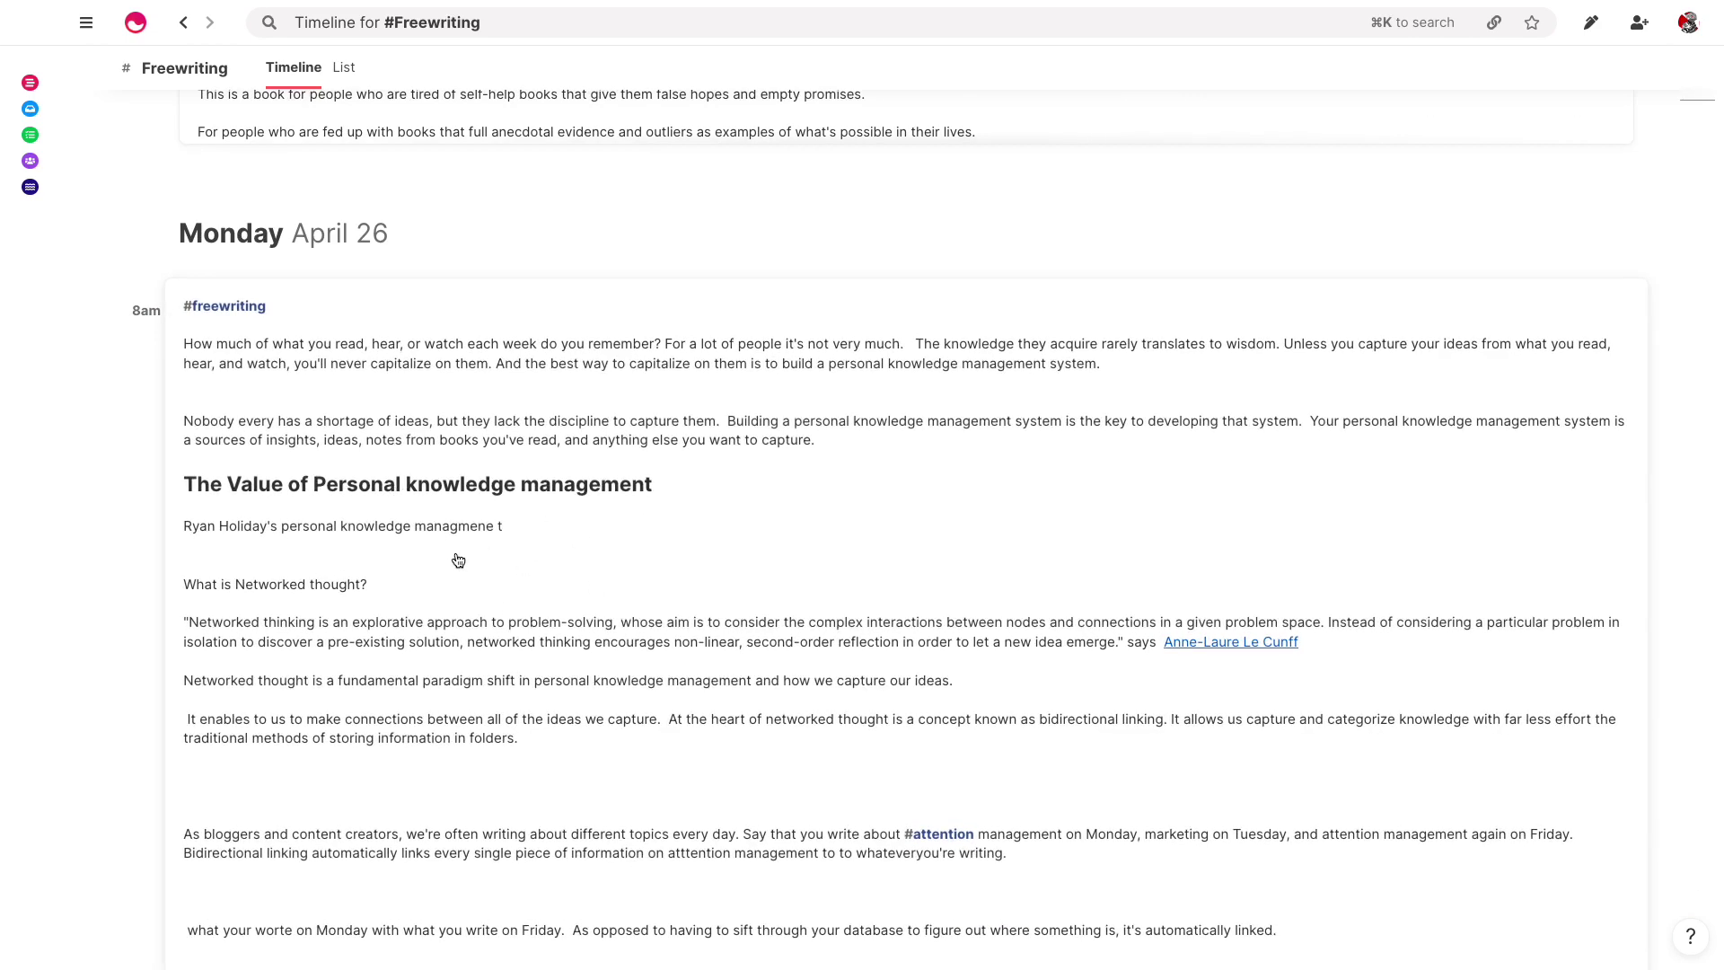
scroll(451, 523, down, 1)
scroll(451, 523, down, 7)
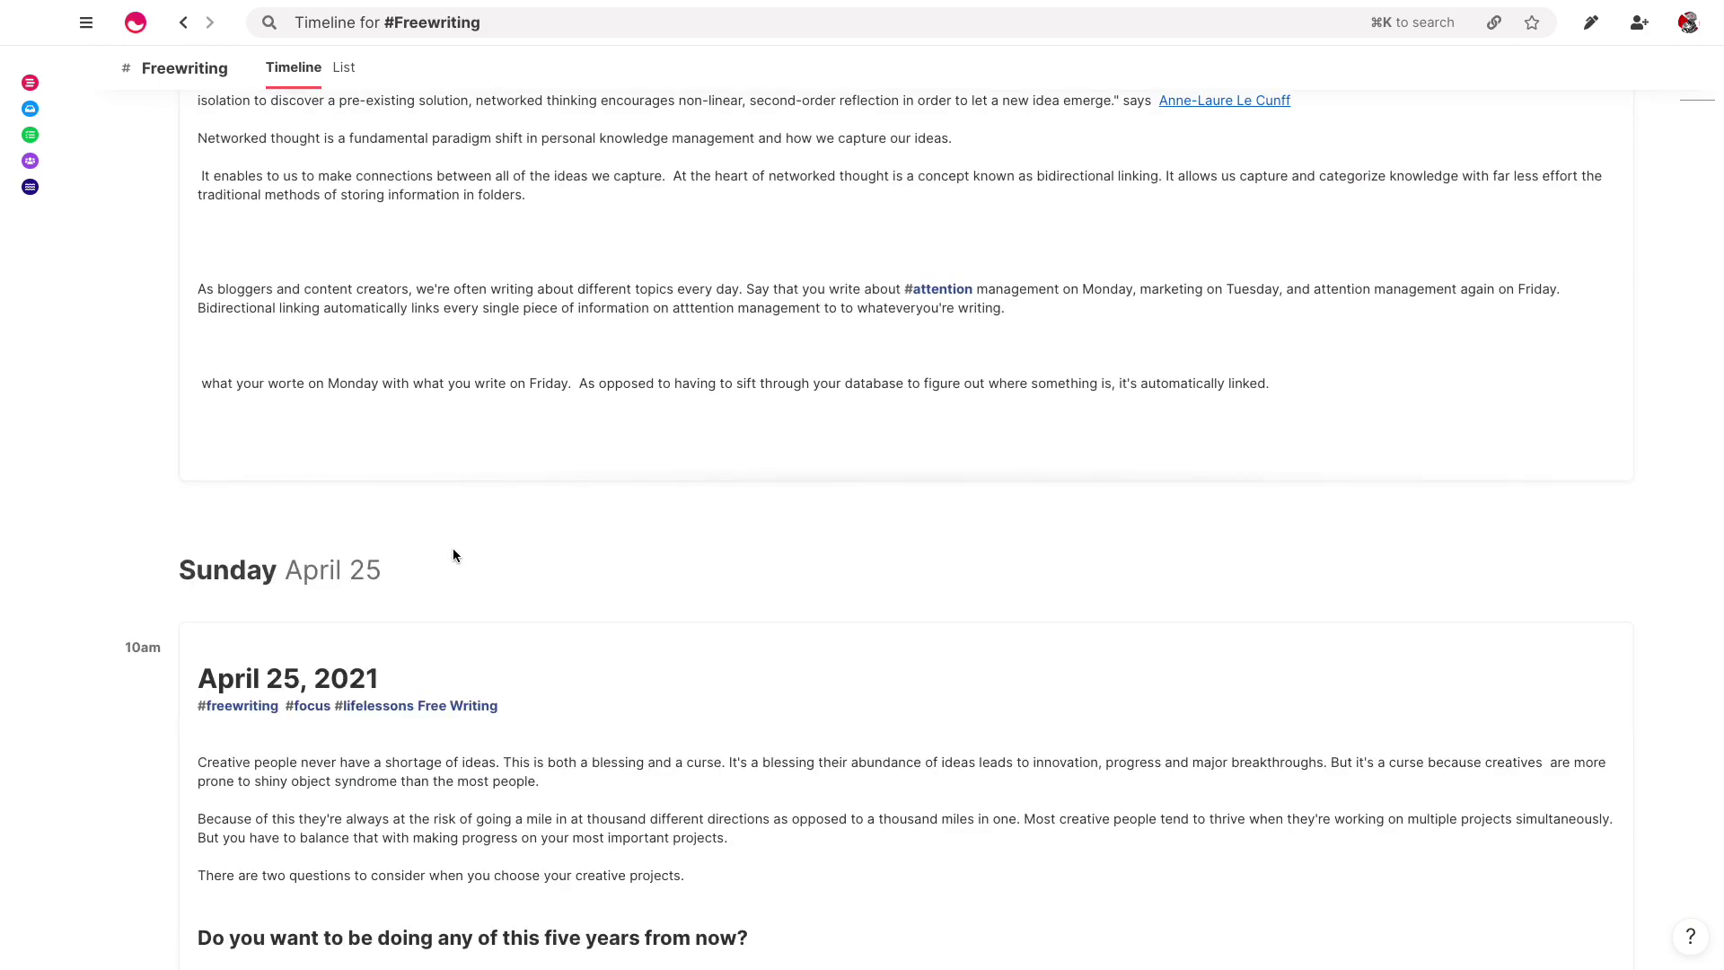
scroll(452, 547, down, 6)
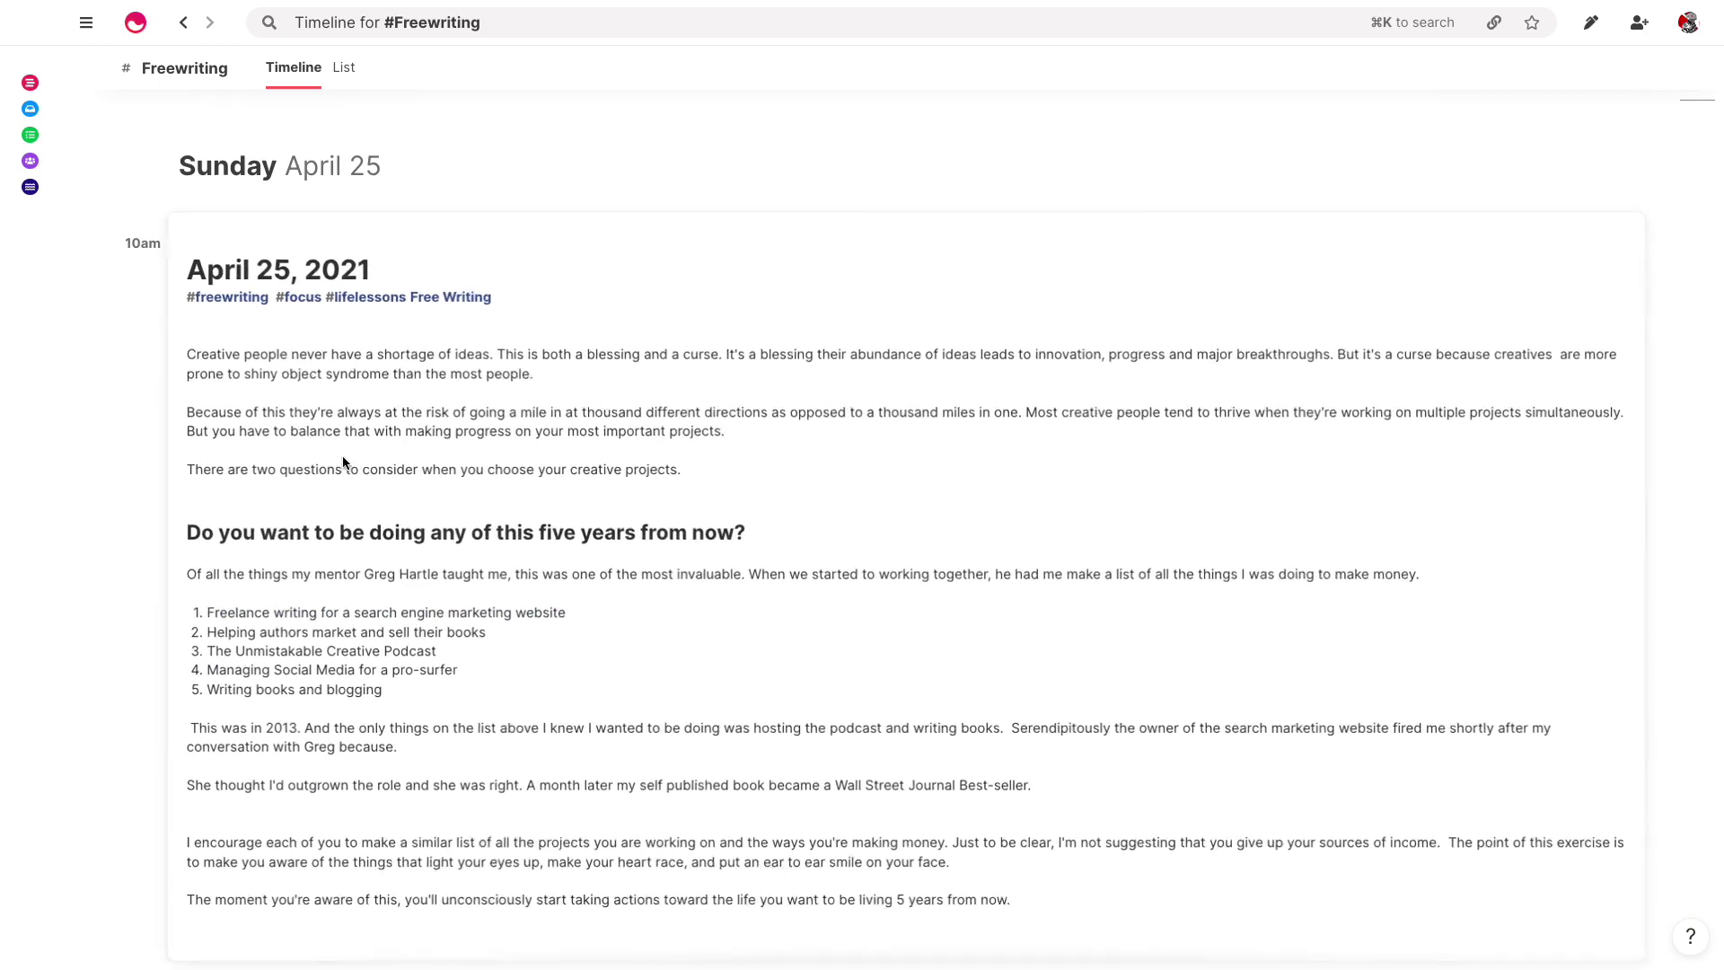
scroll(343, 462, up, 20)
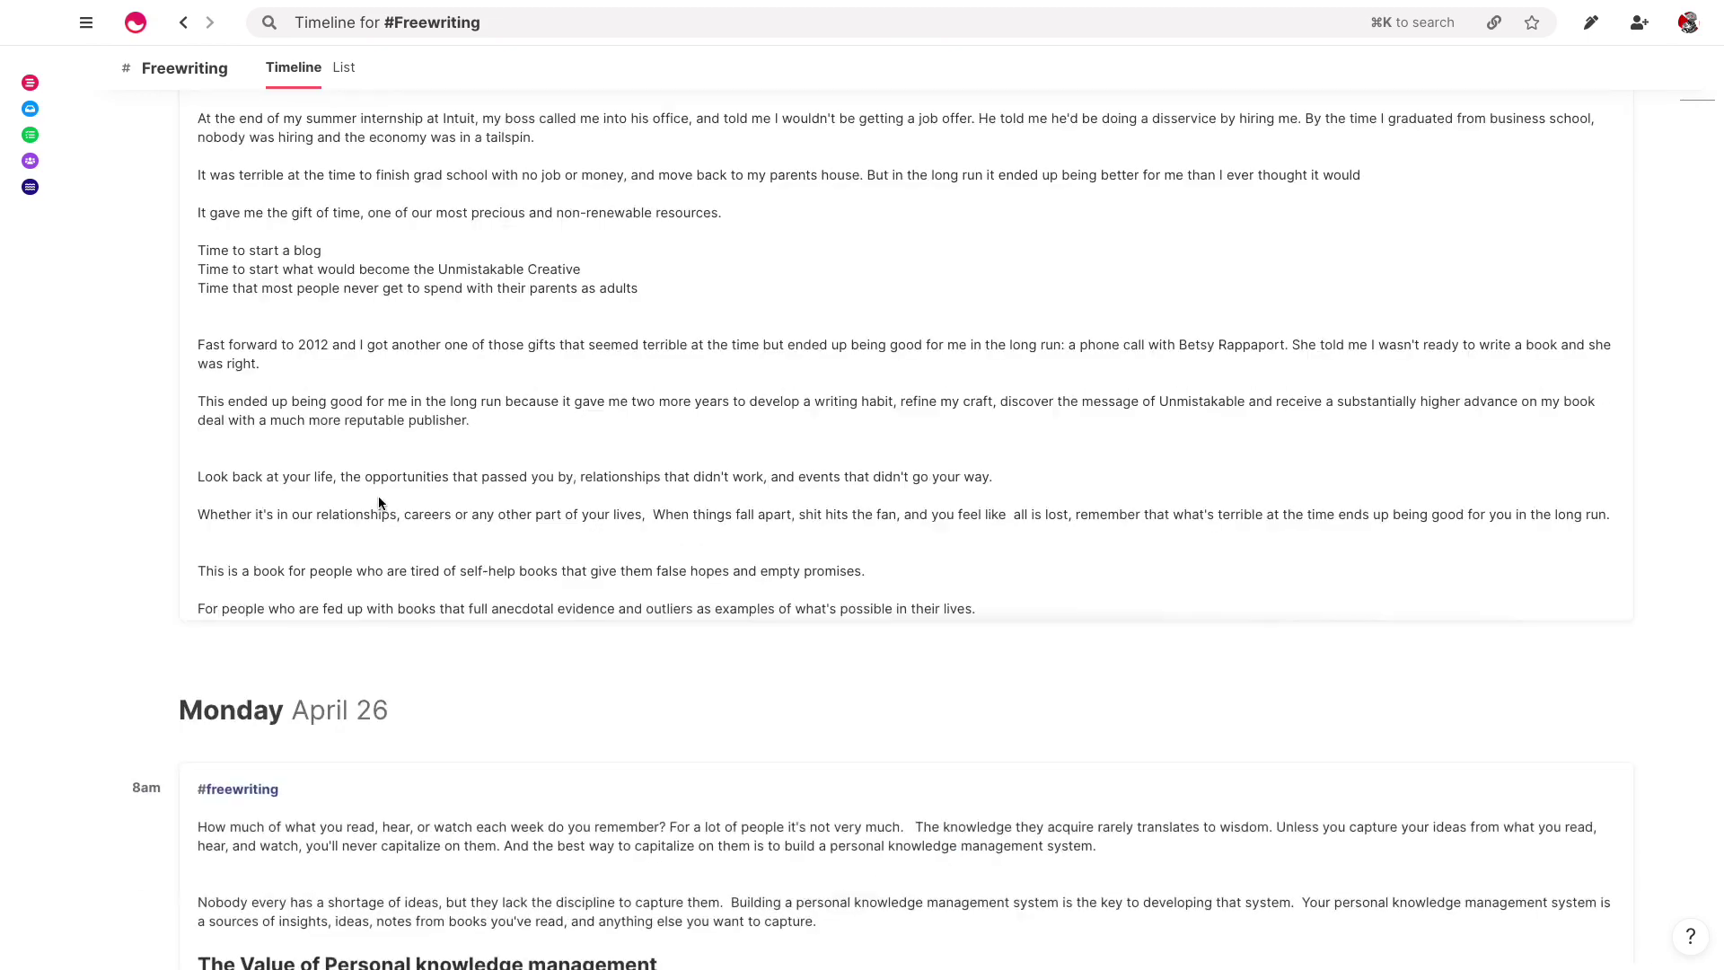
scroll(378, 503, up, 7)
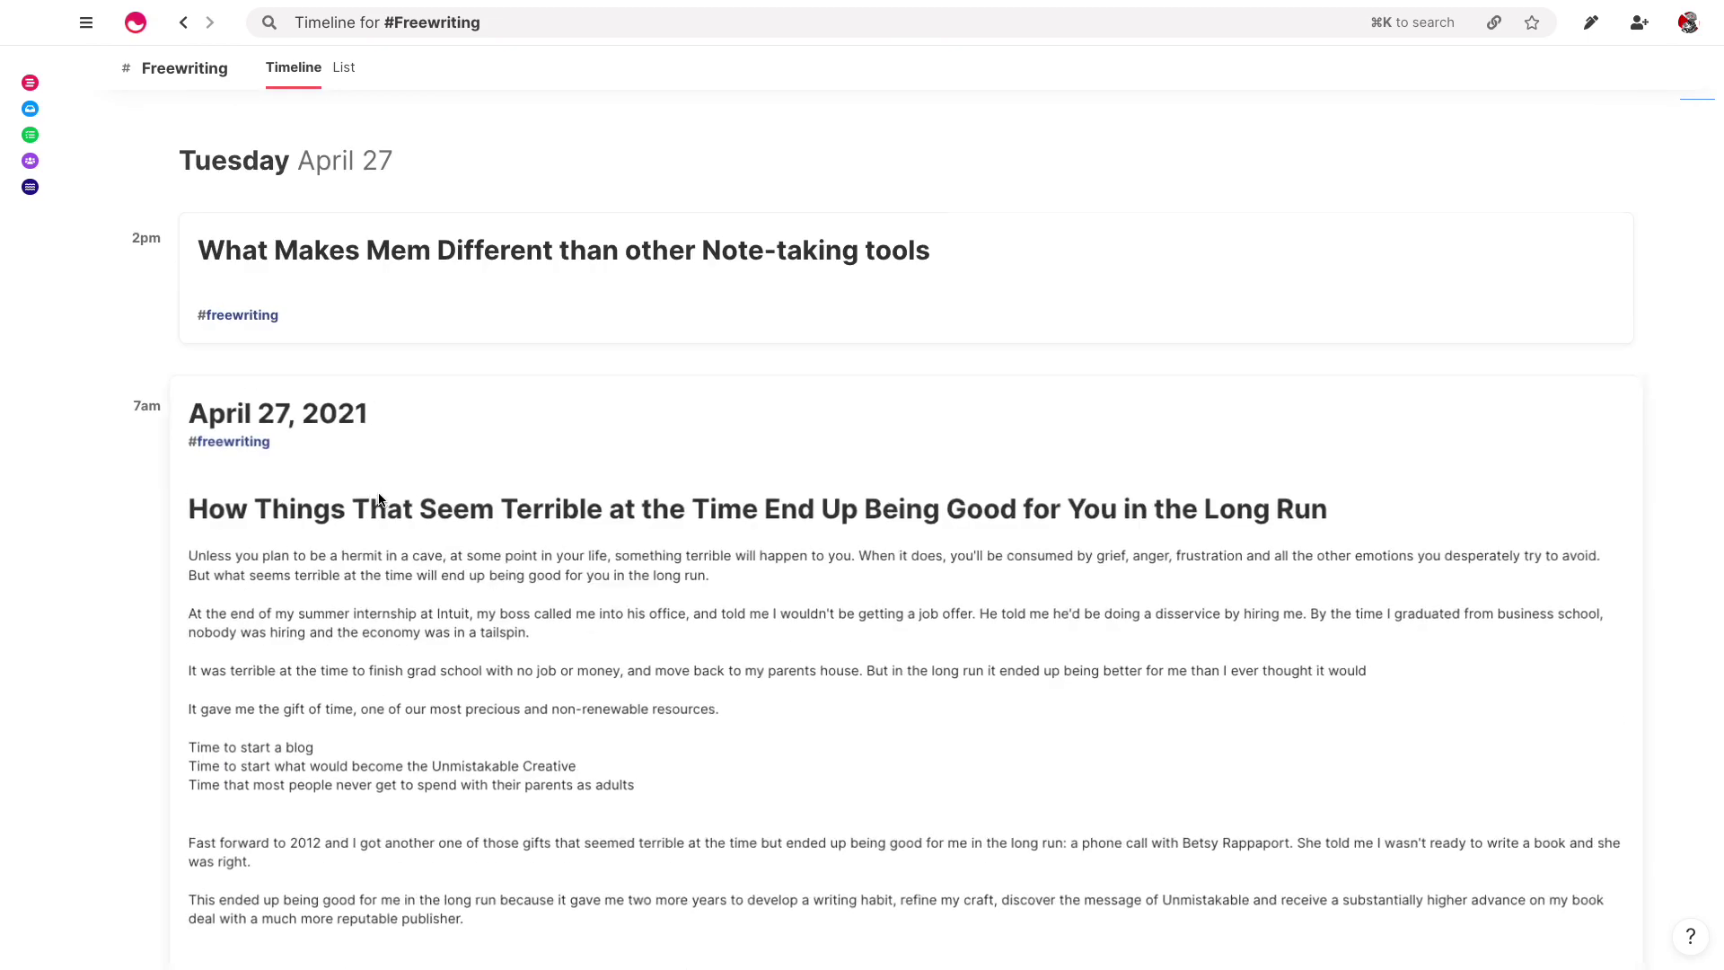
- View the Freewriting notes as a list, then go back to the Freewriting timeline
click(340, 70)
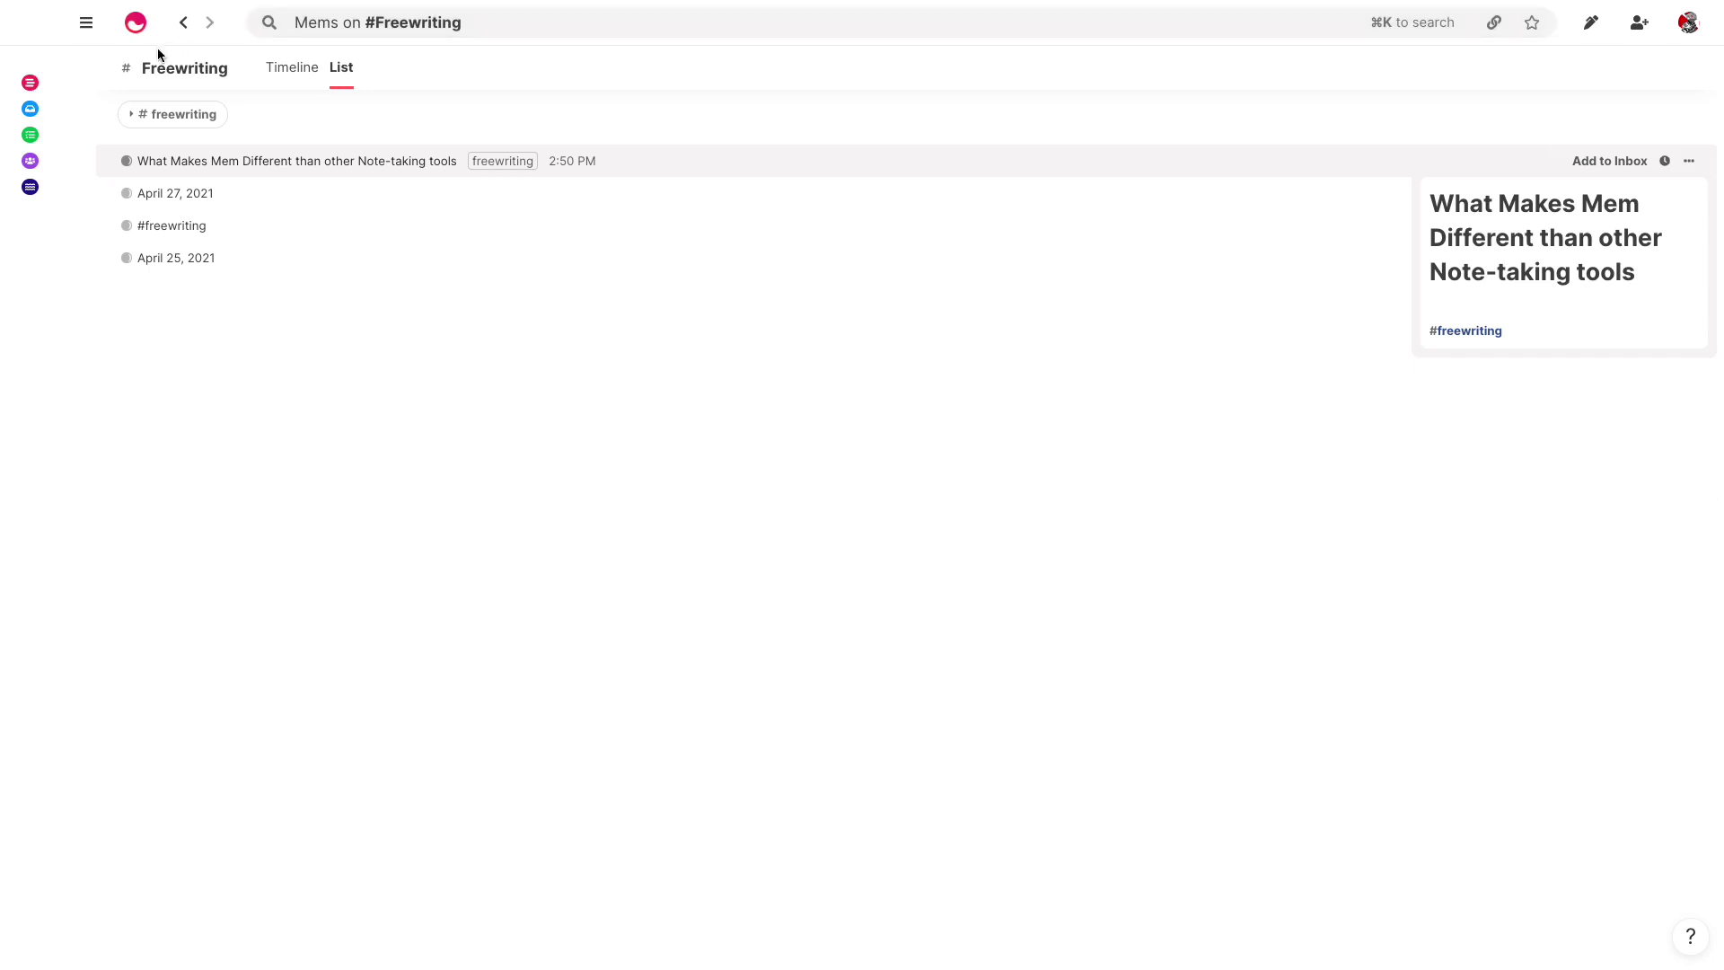
click(183, 25)
- Reopen the What Makes Mem Different note and place the cursor in its body
click(417, 254)
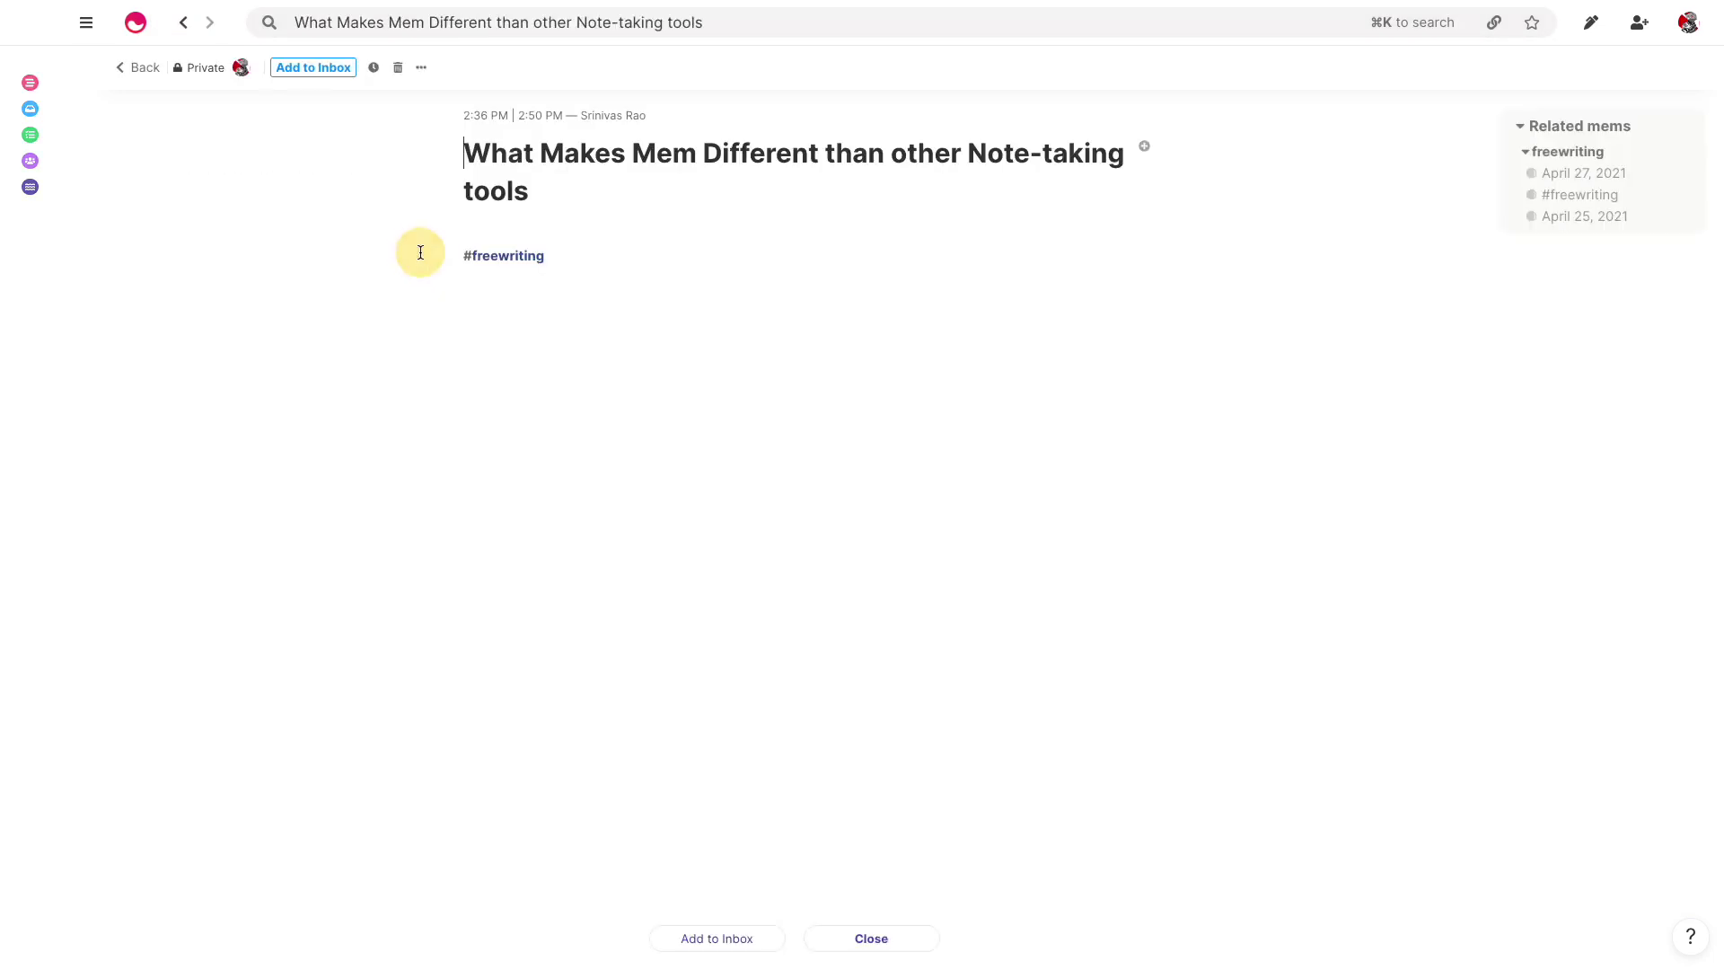
click(557, 324)
- In Notion, go to the UNMISTAKABLE MEDIA WORKSPACE page and collapse the sidebar
click(985, 927)
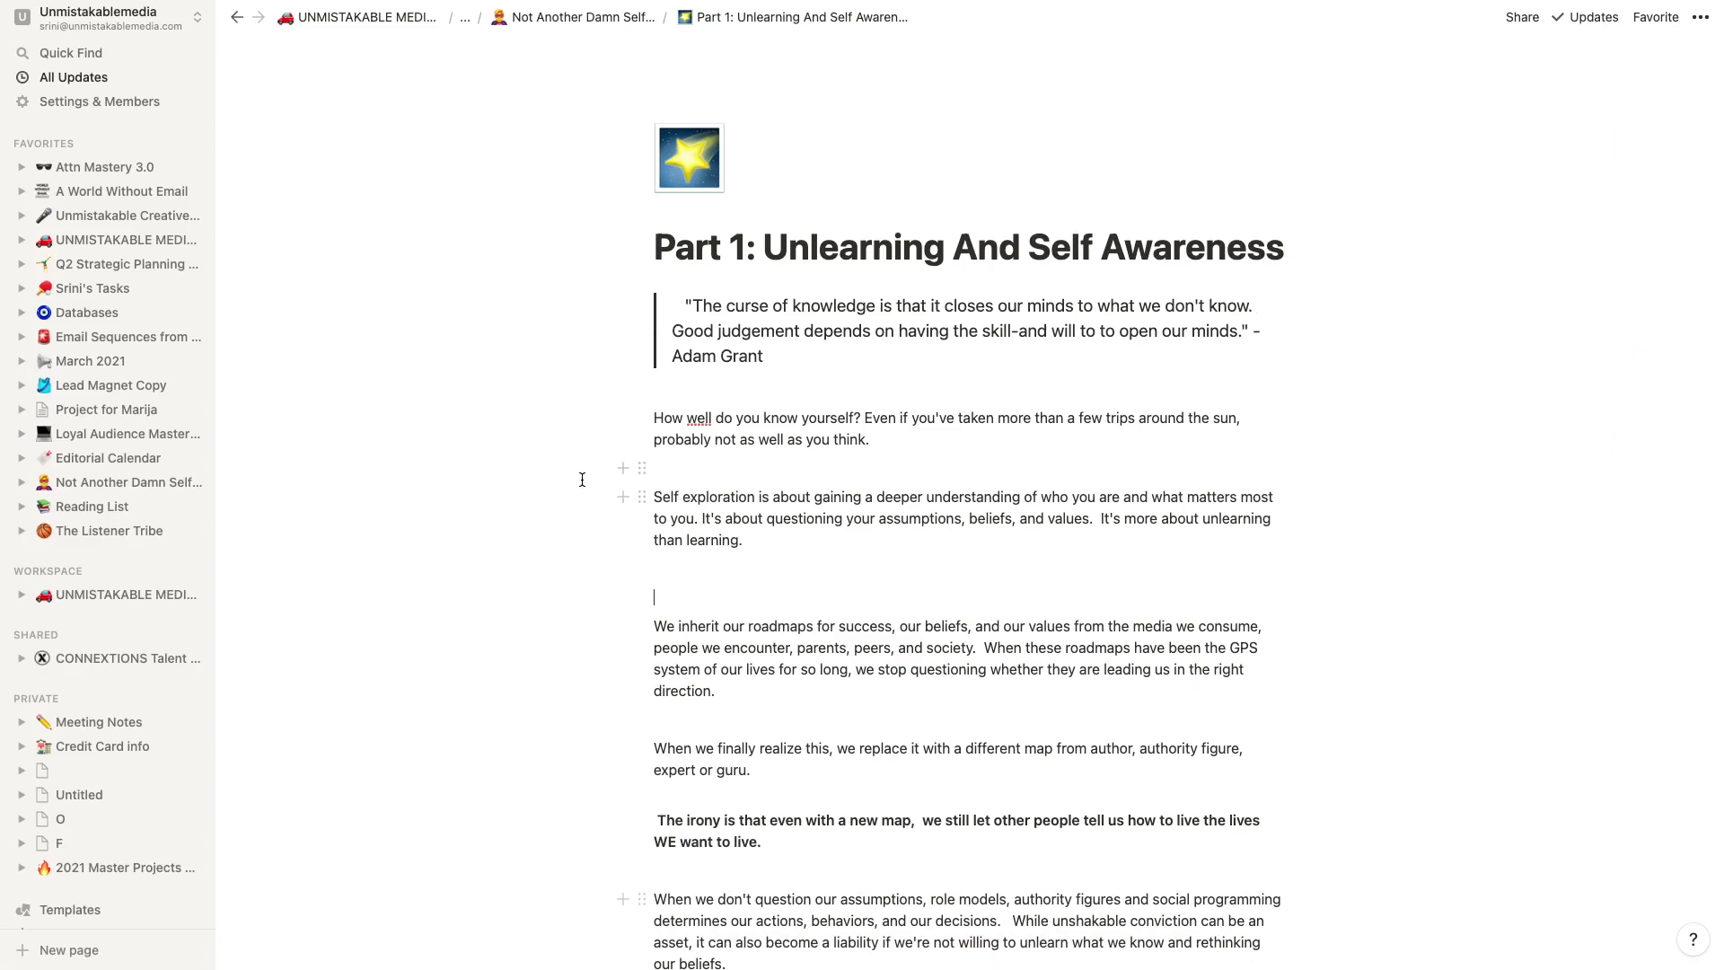
click(352, 18)
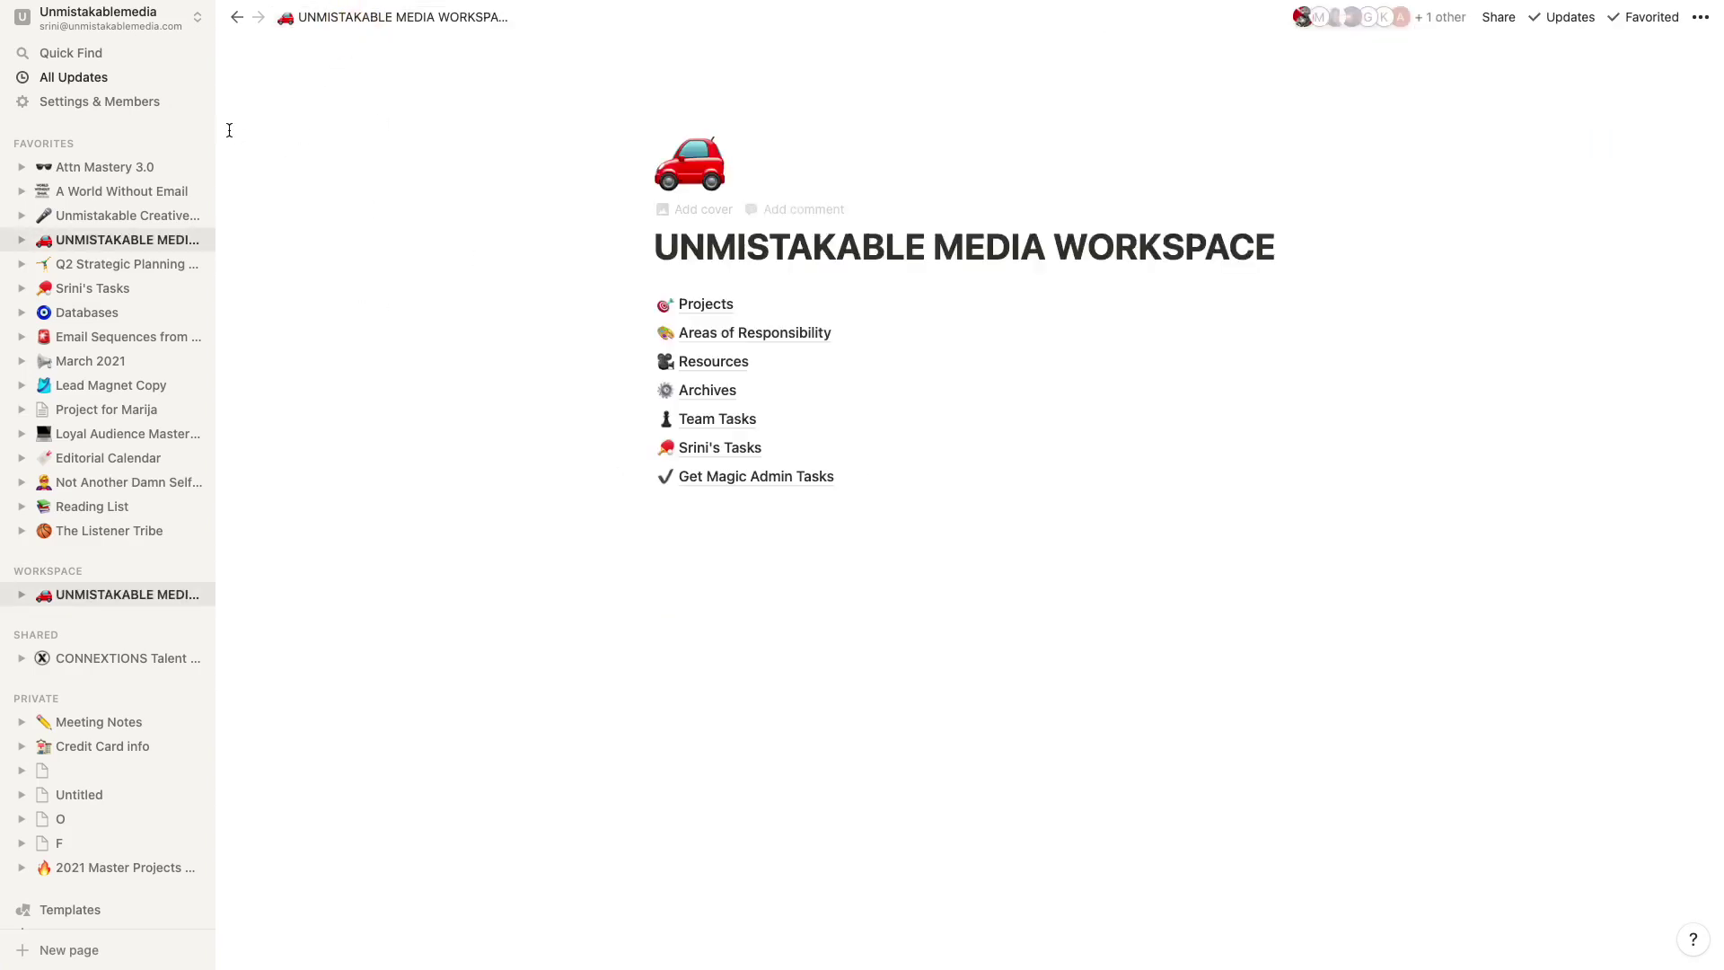
click(194, 20)
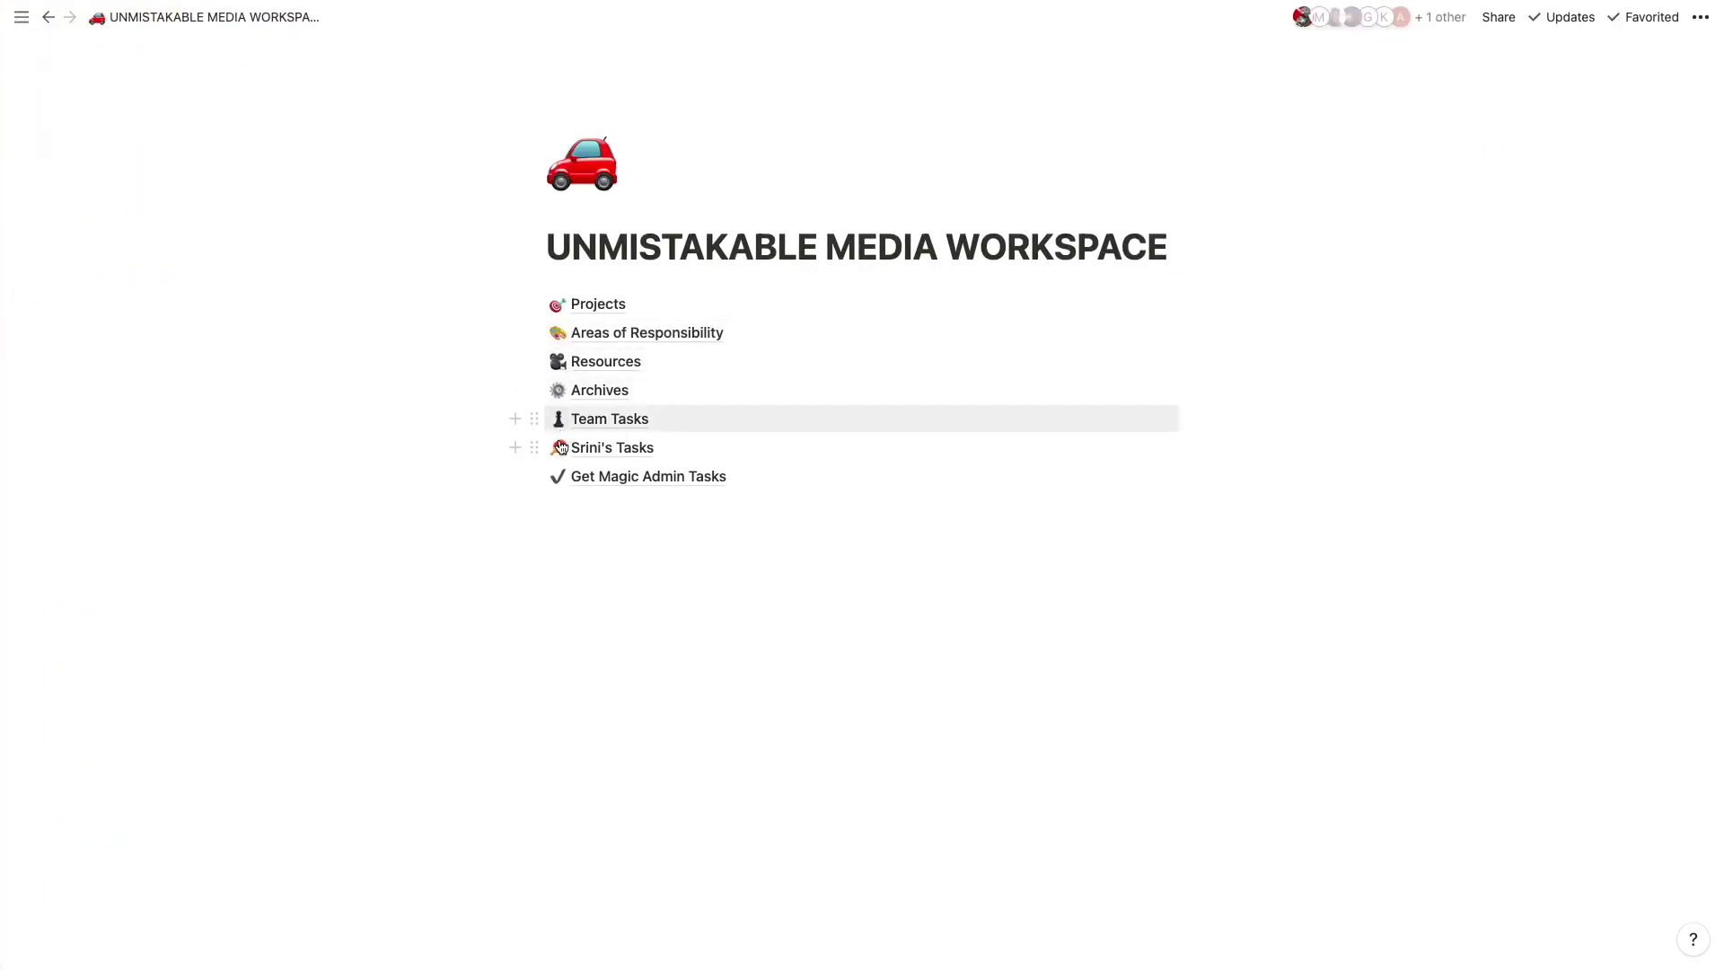
- Browse the Projects and personal tasks pages, returning to the workspace page after each
click(592, 305)
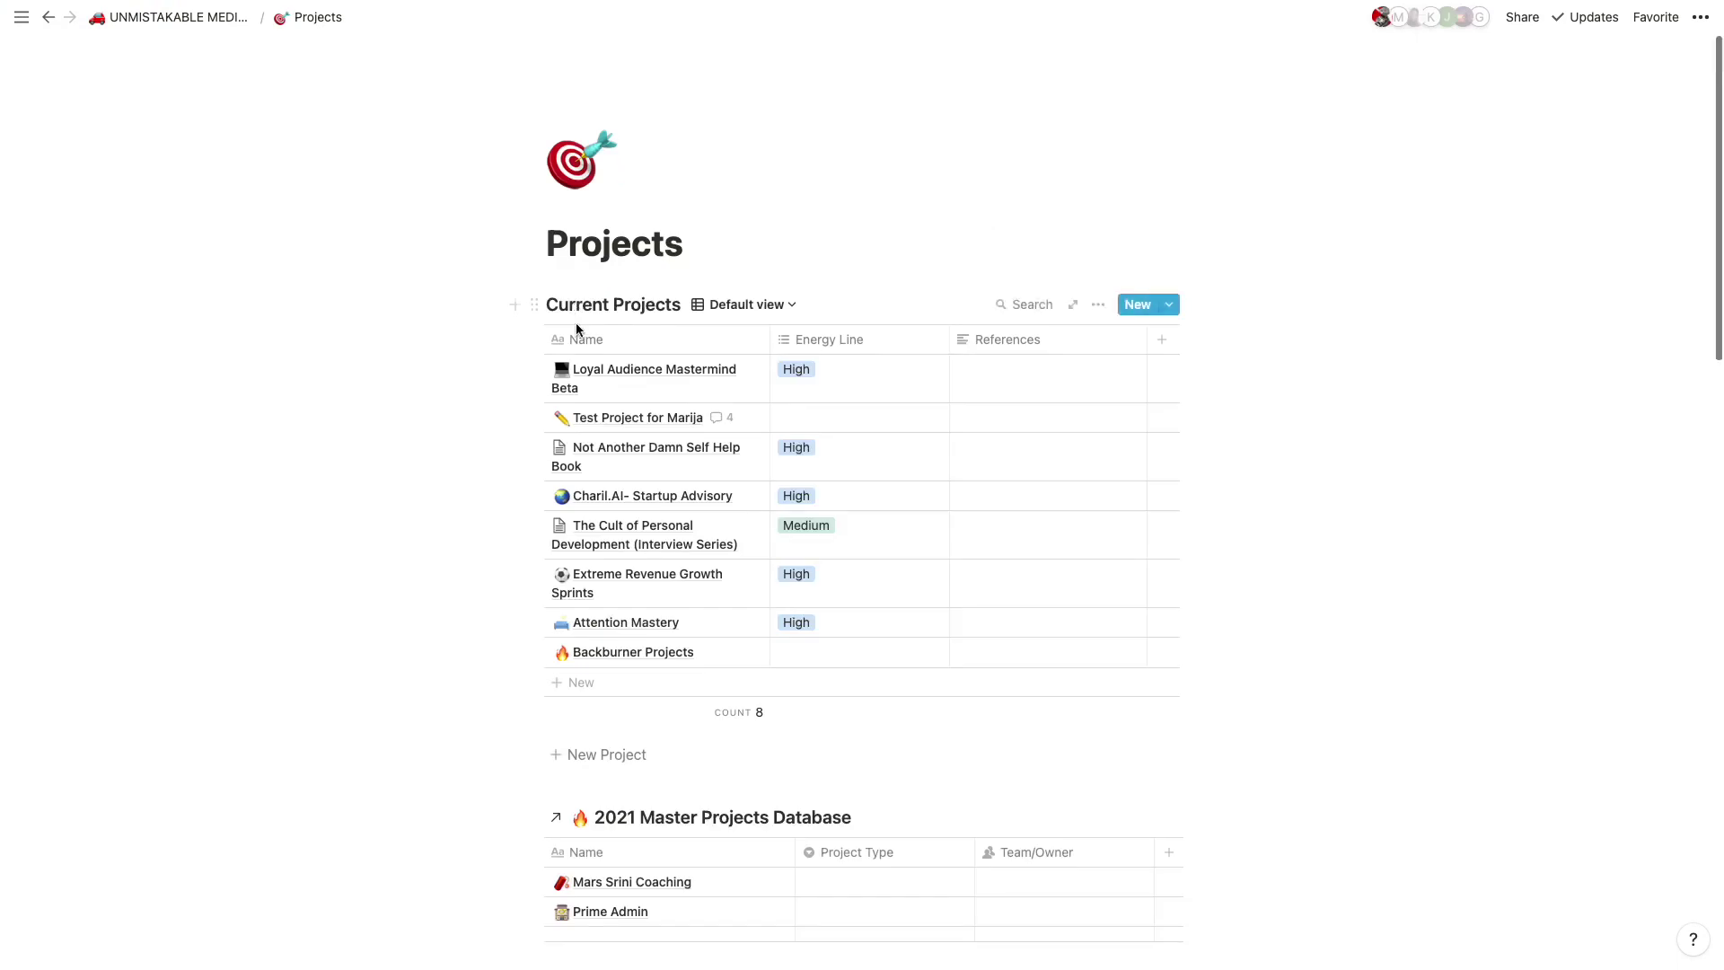
scroll(579, 359, down, 7)
scroll(590, 434, up, 6)
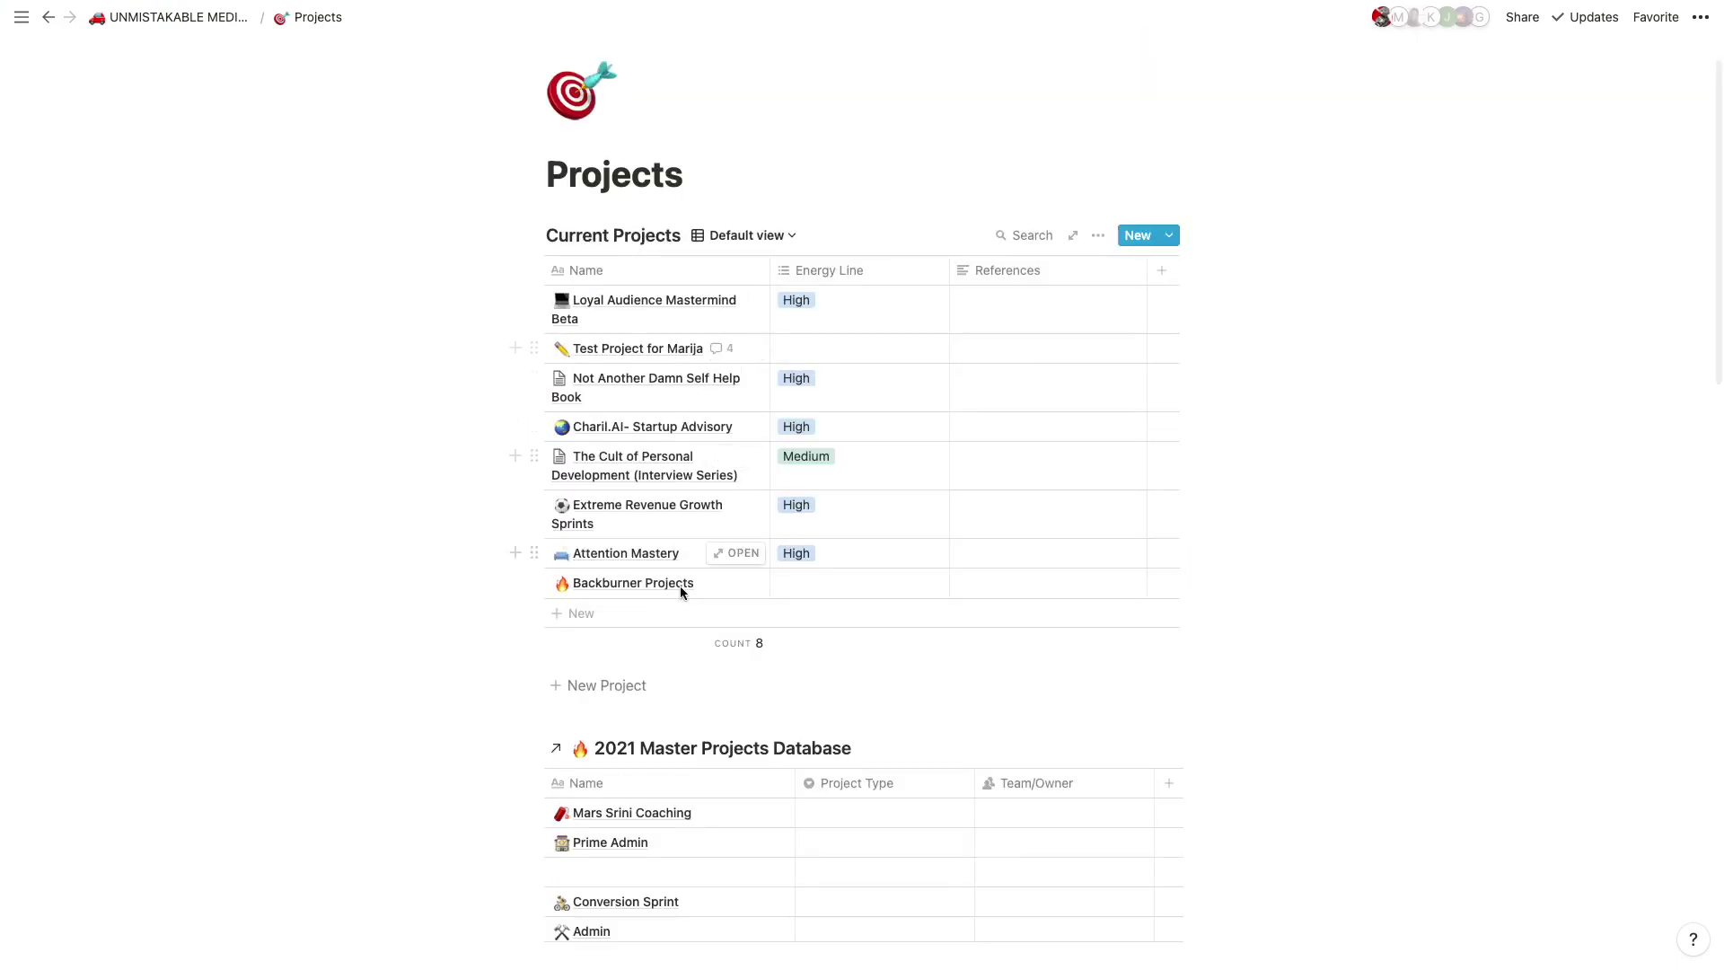
click(200, 15)
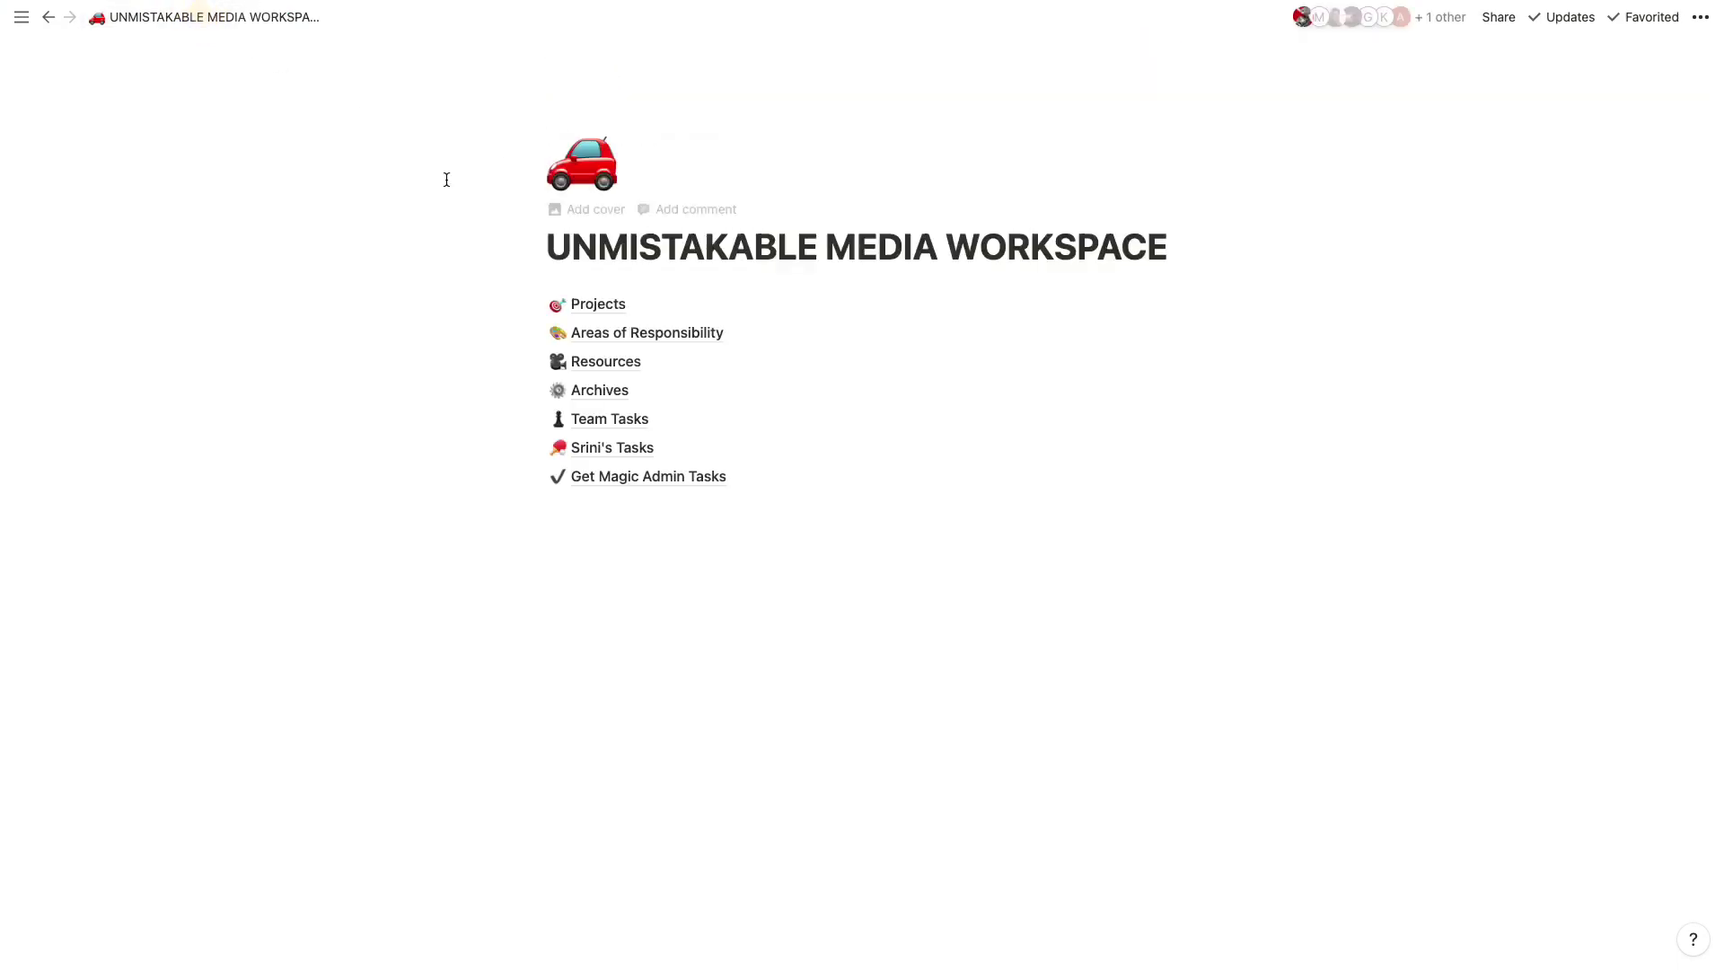
click(613, 446)
scroll(615, 444, down, 8)
key(super+bracketleft)
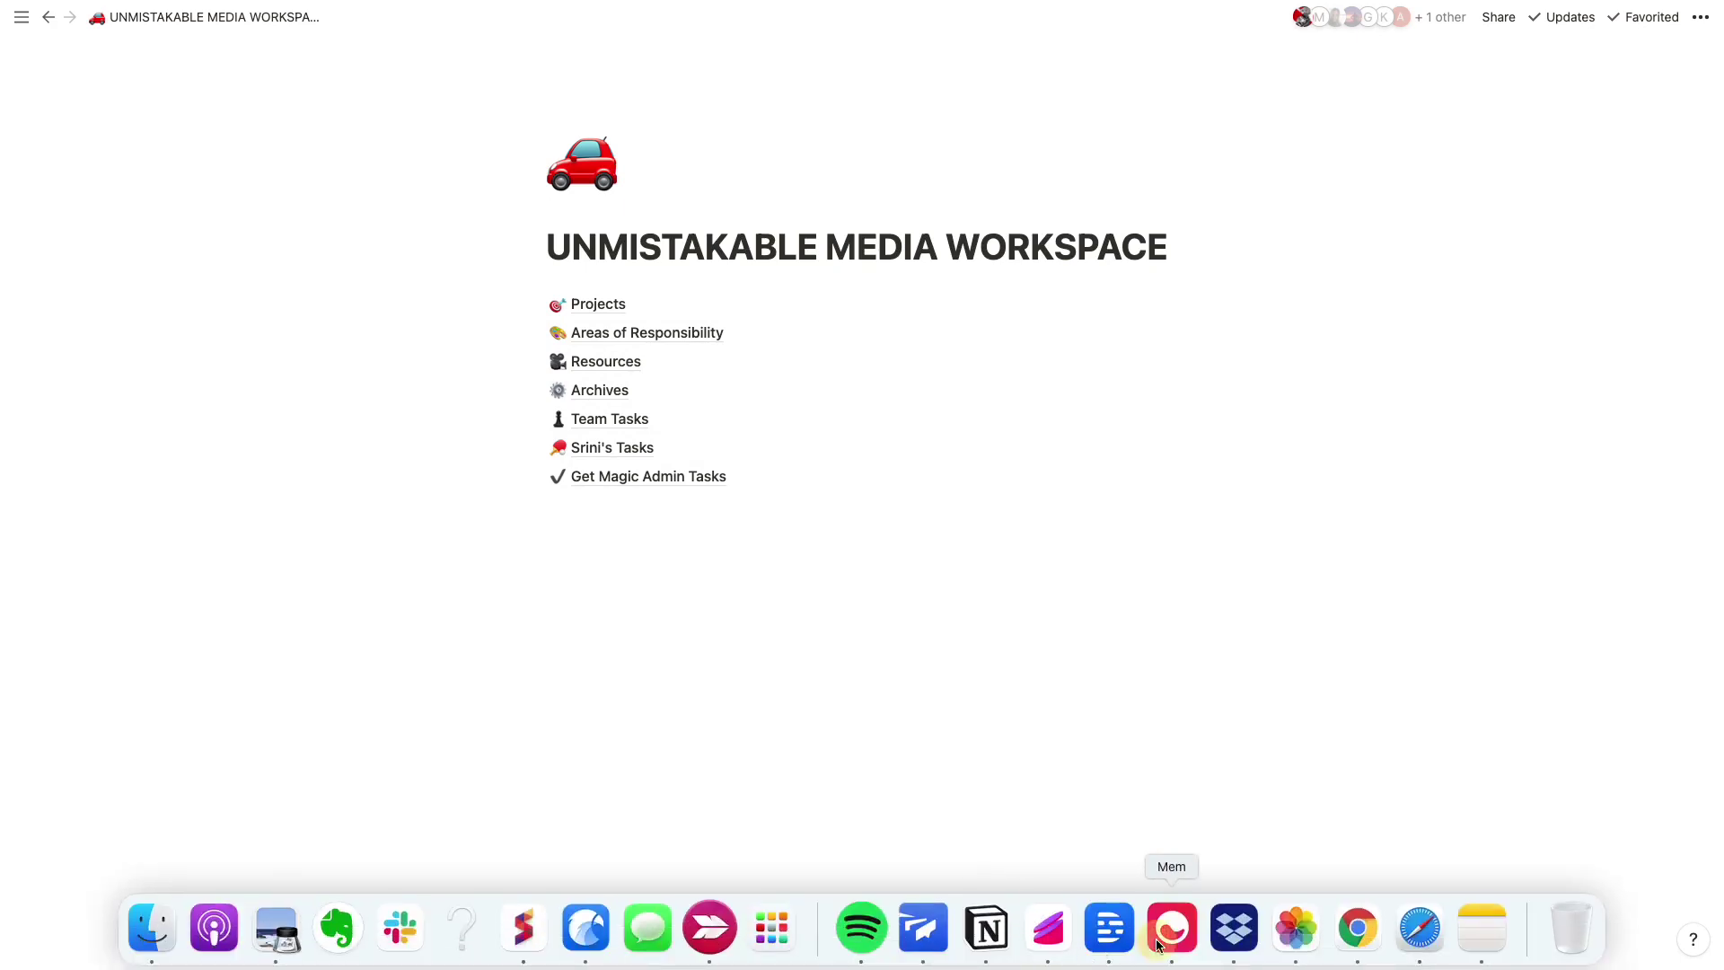
- Back in Mem, add a blank line, then search '#' to open the projects topic timeline
click(1165, 925)
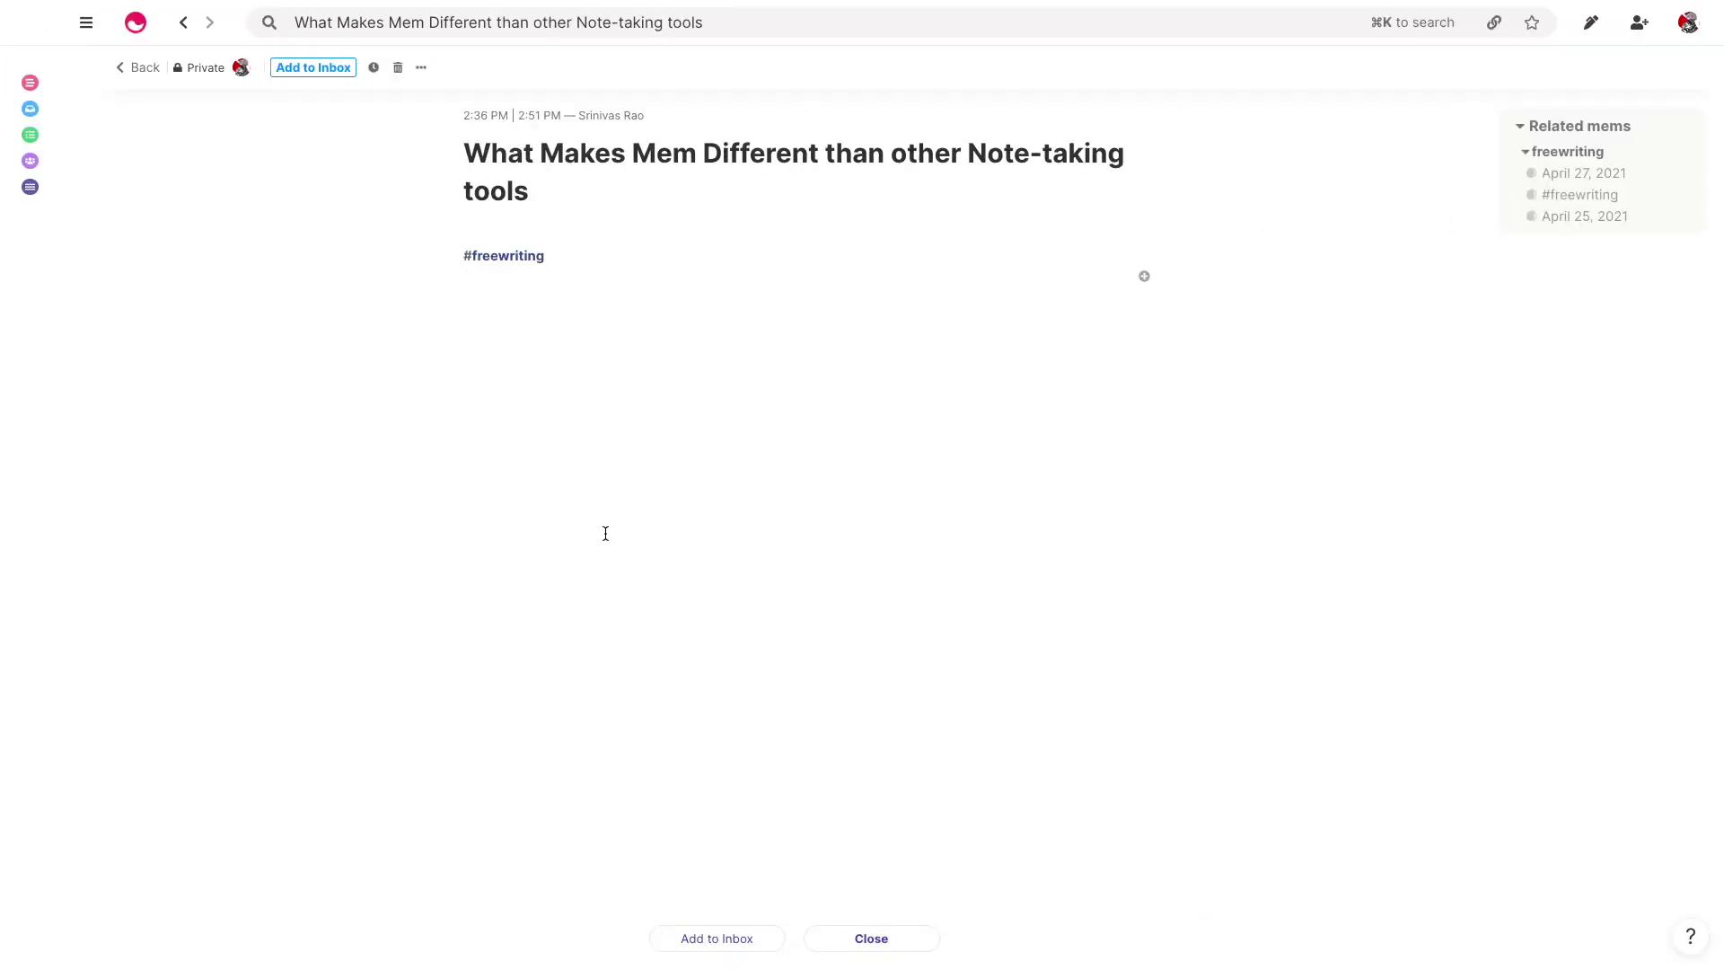
key(Return)
click(502, 38)
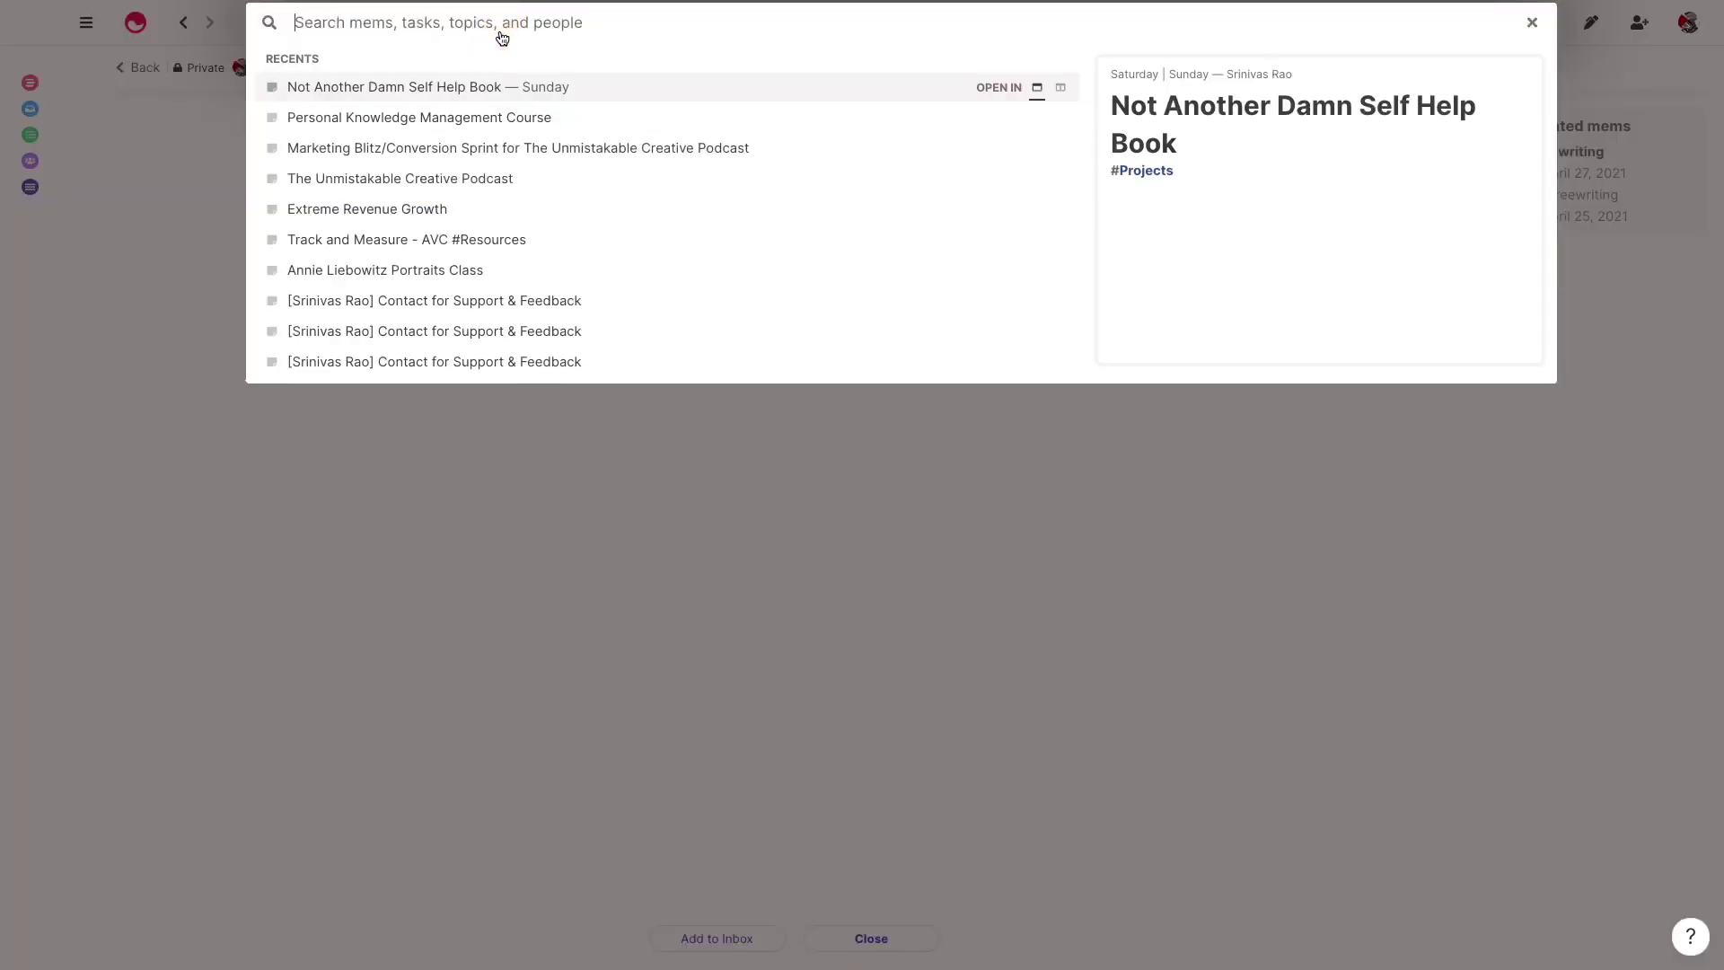
text(#)
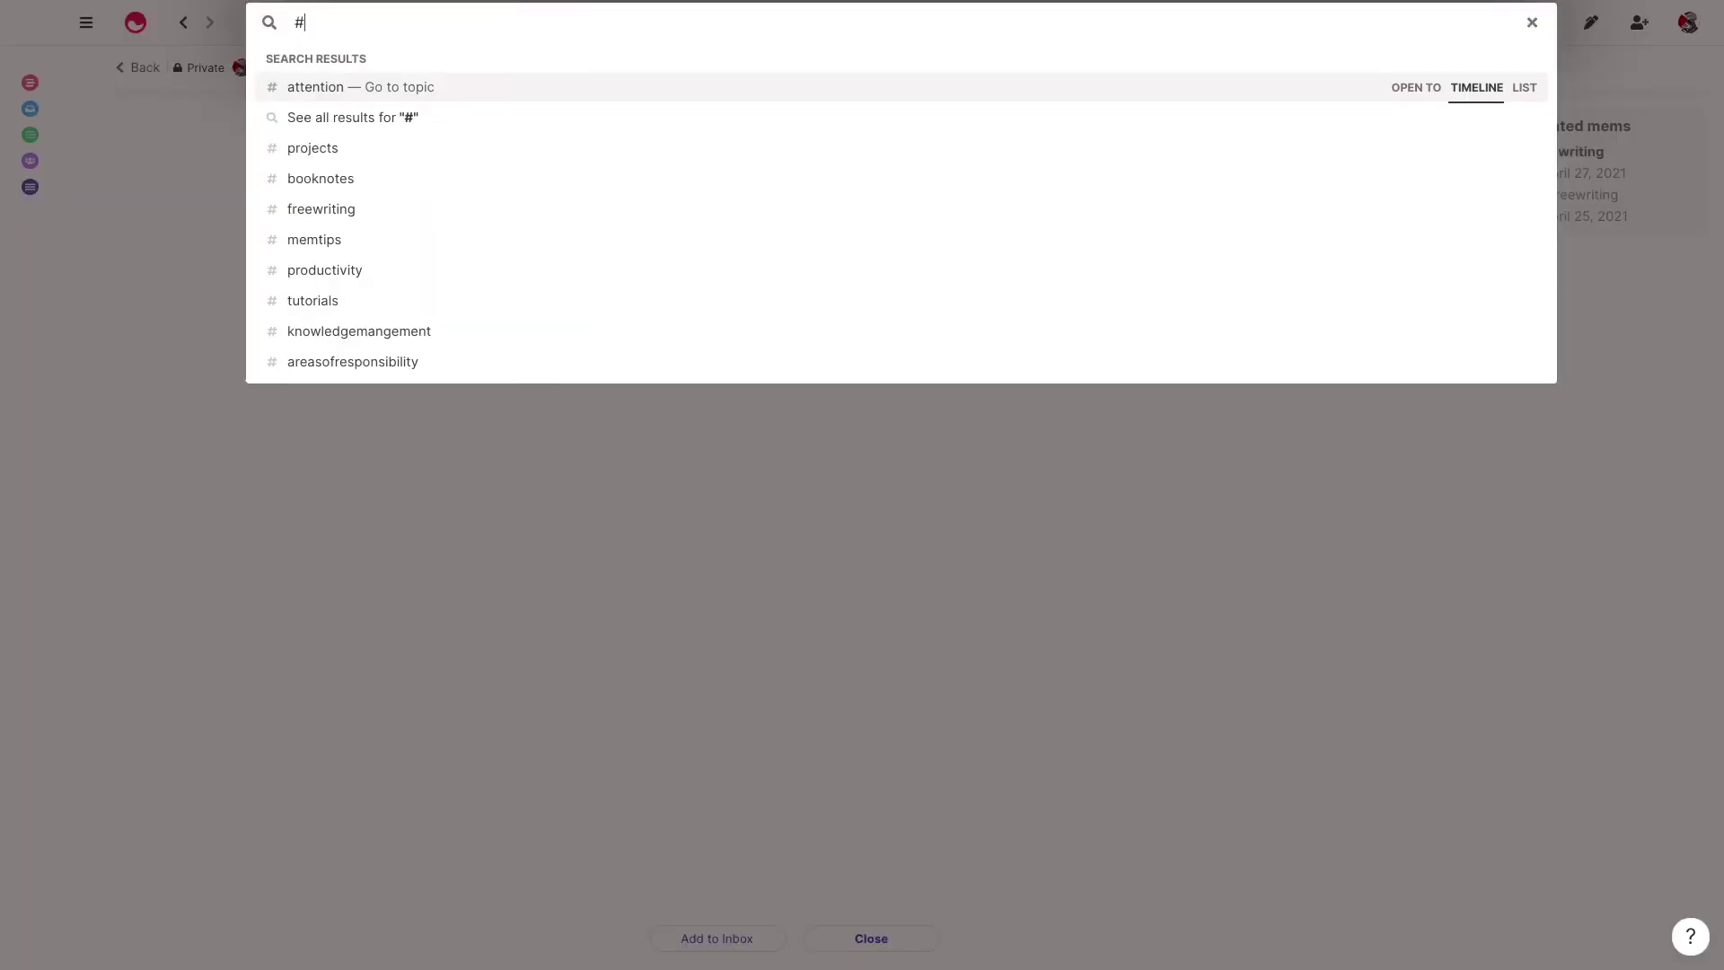
key(Down)
key(Down)
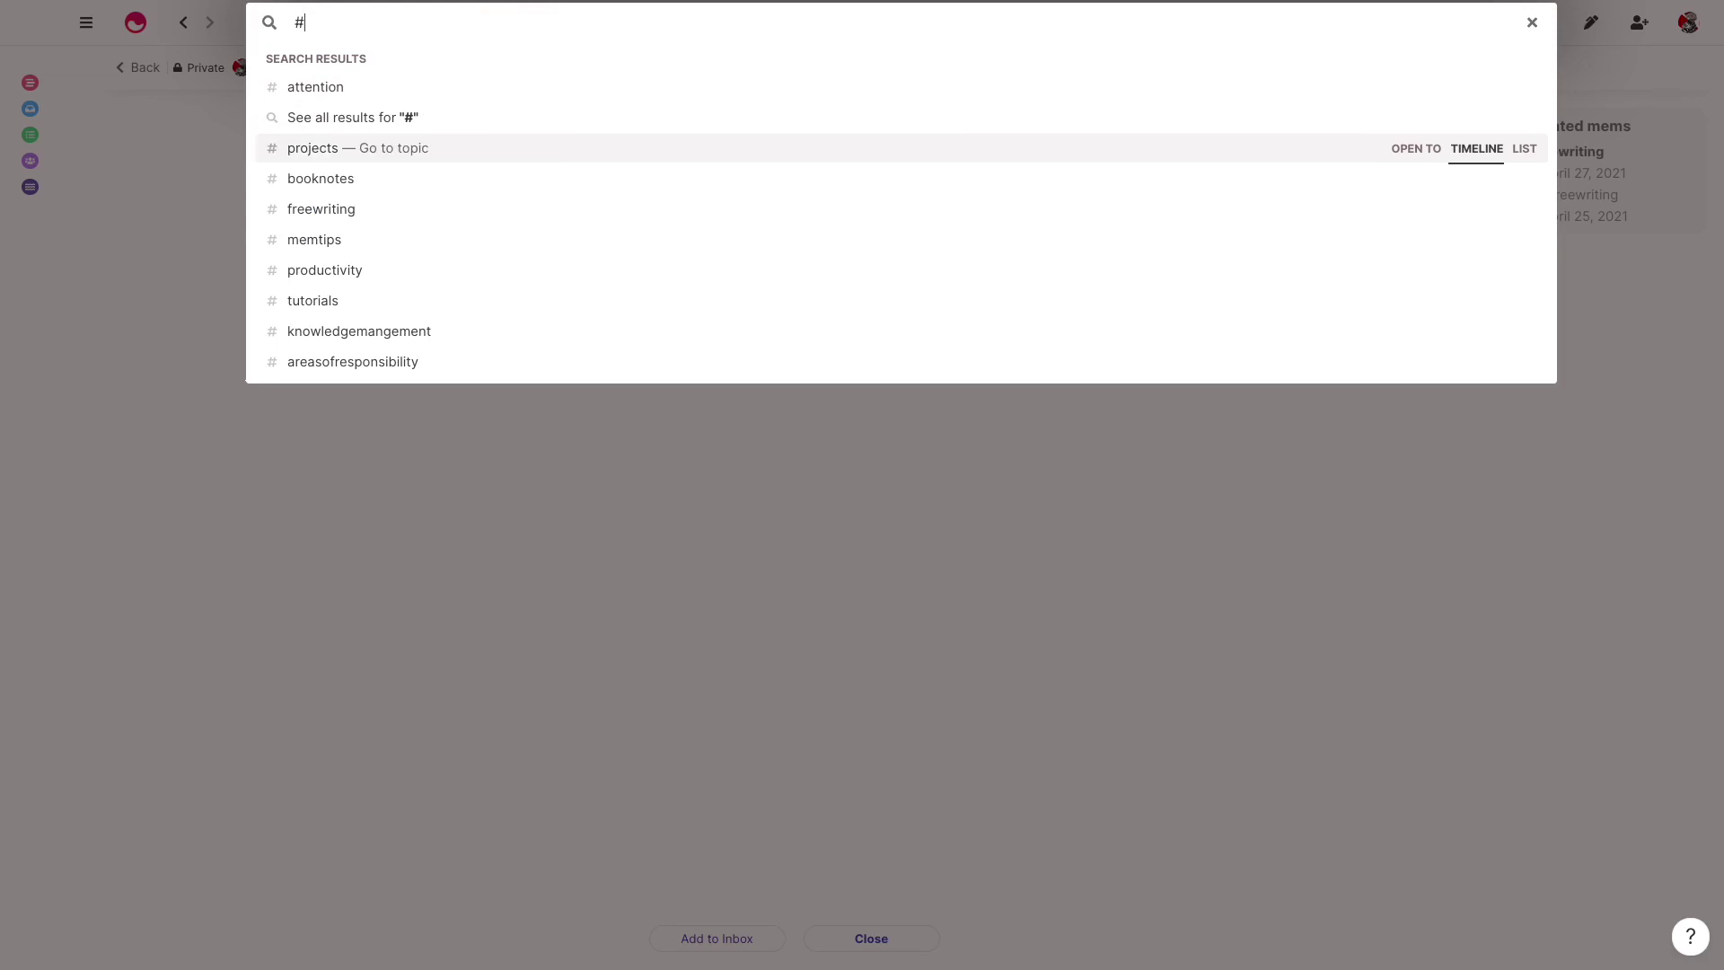
key(Return)
- Scroll through the #projects timeline and switch it to List view
scroll(454, 431, down, 6)
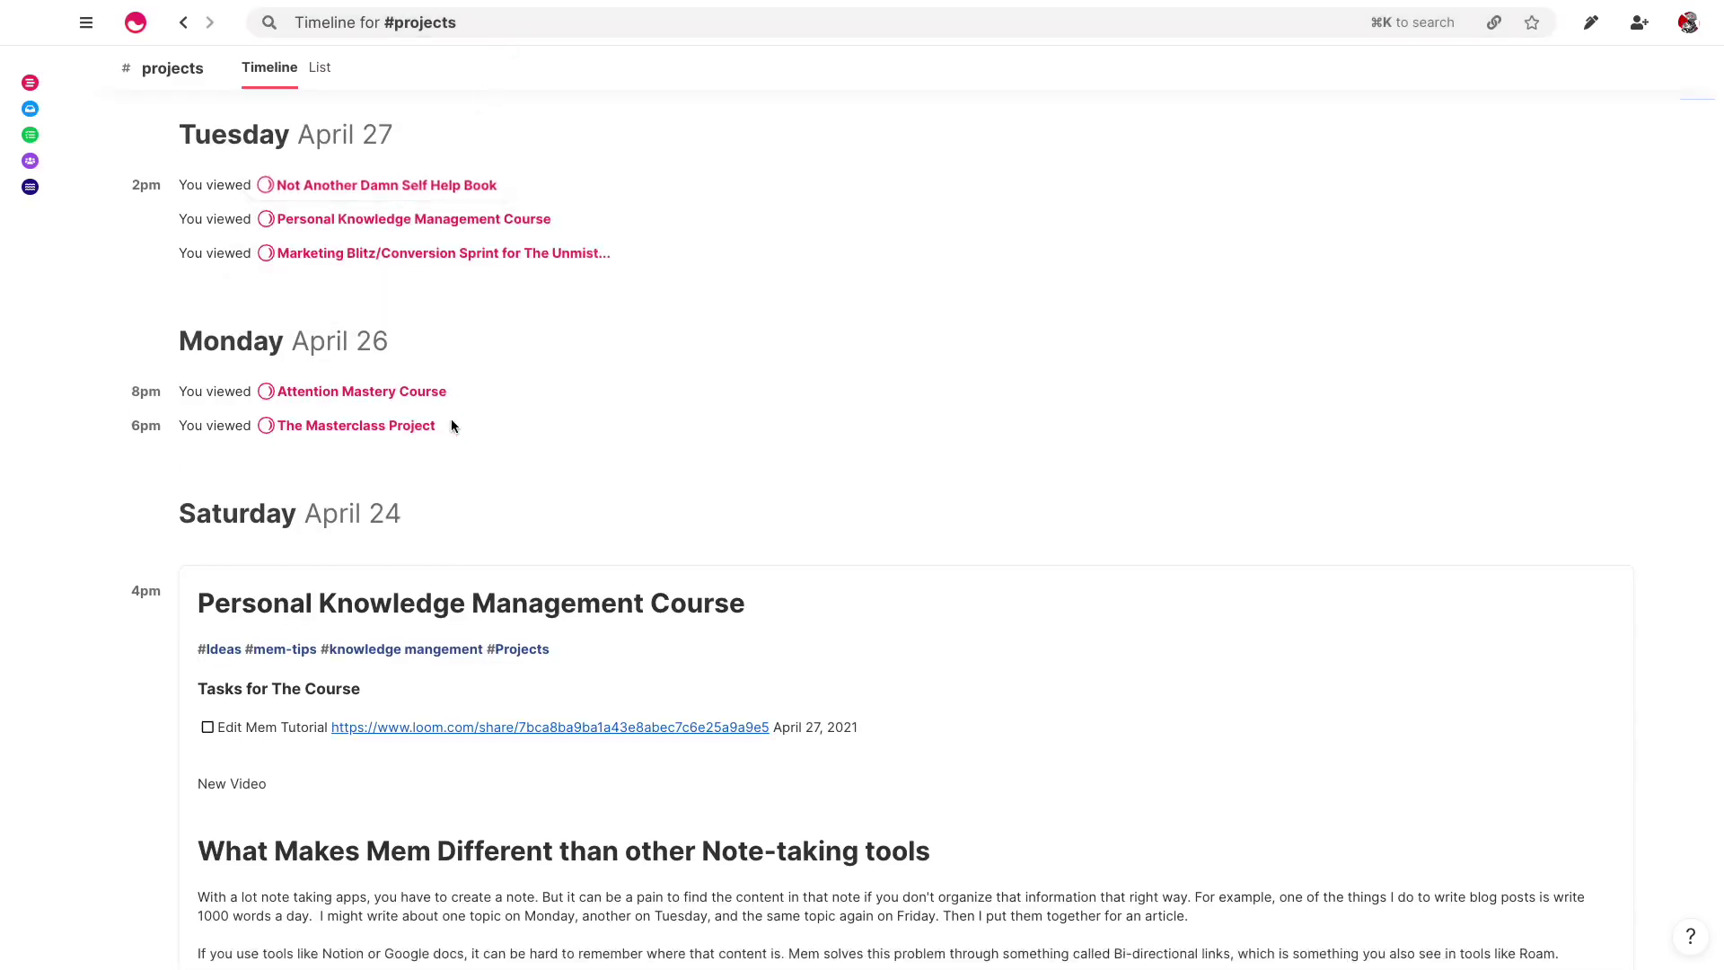
scroll(454, 457, down, 20)
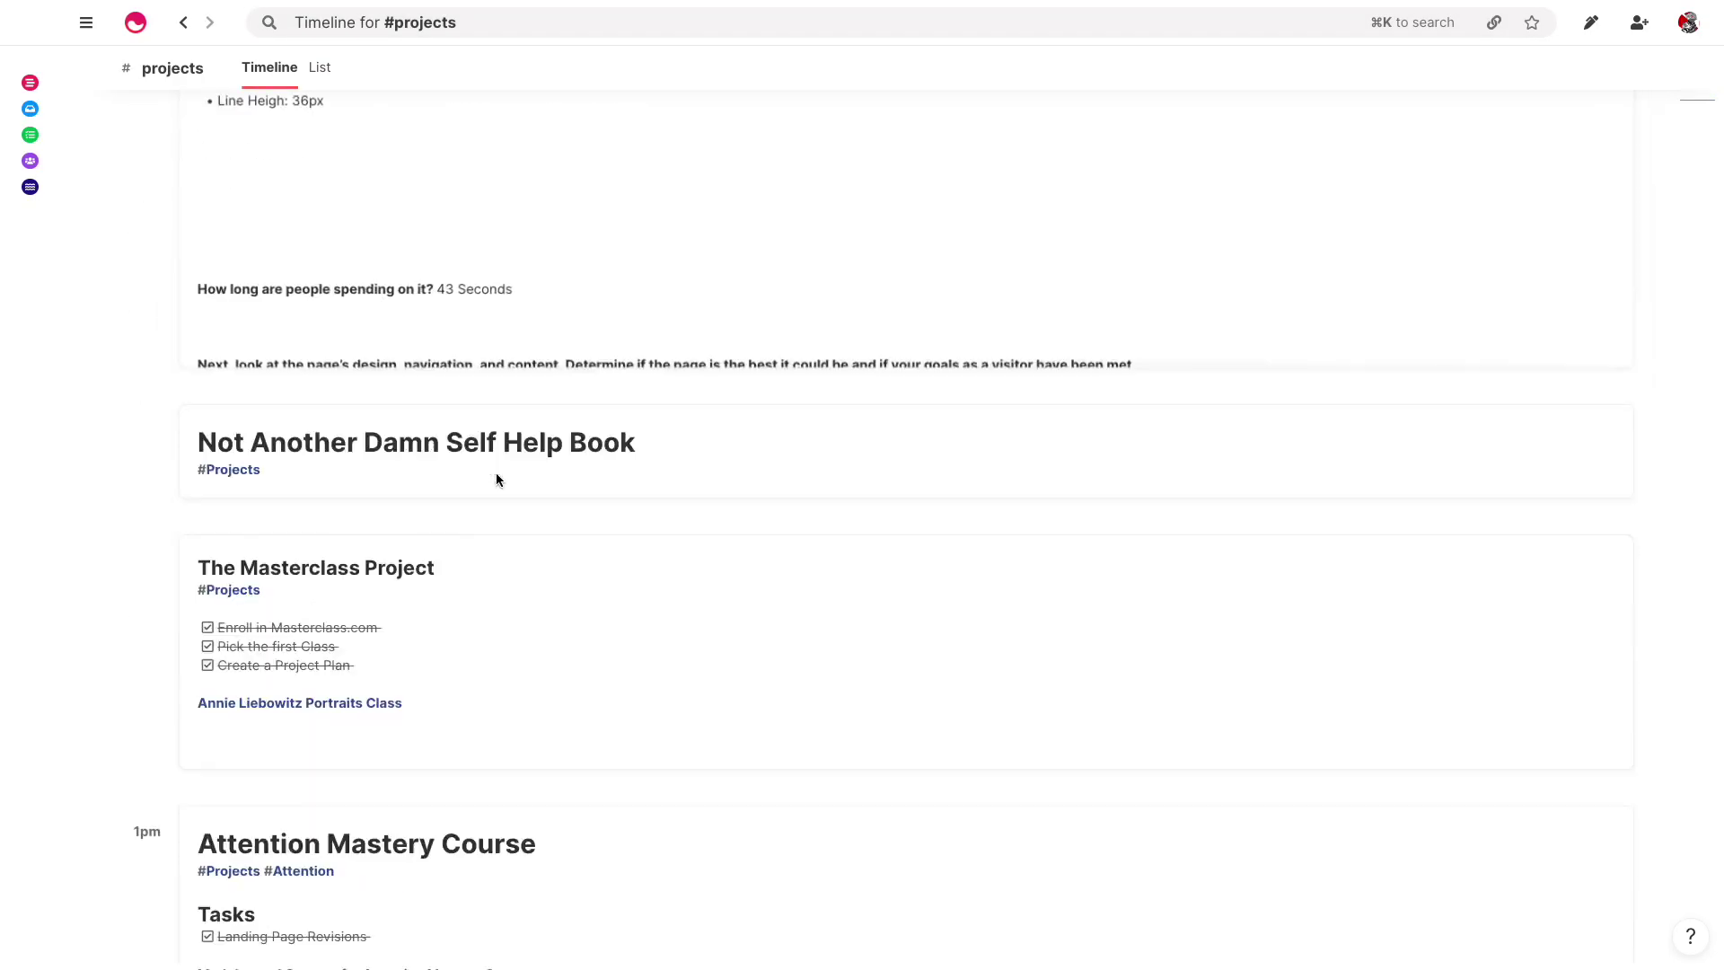
scroll(414, 456, up, 20)
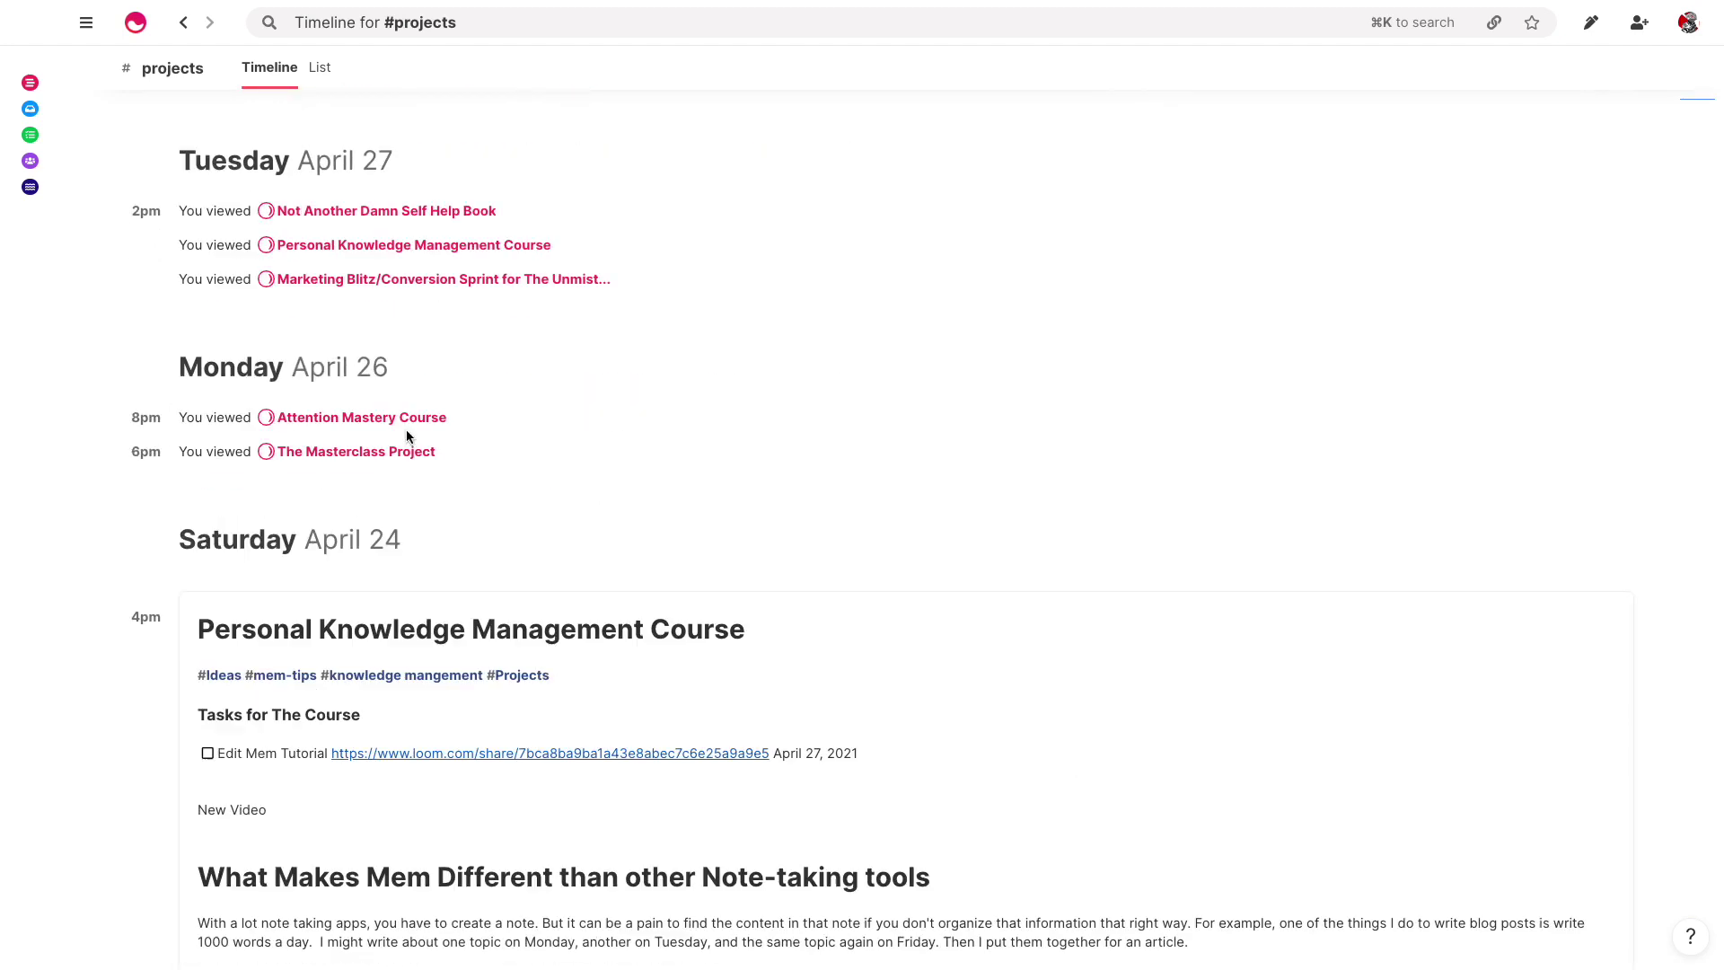
click(319, 68)
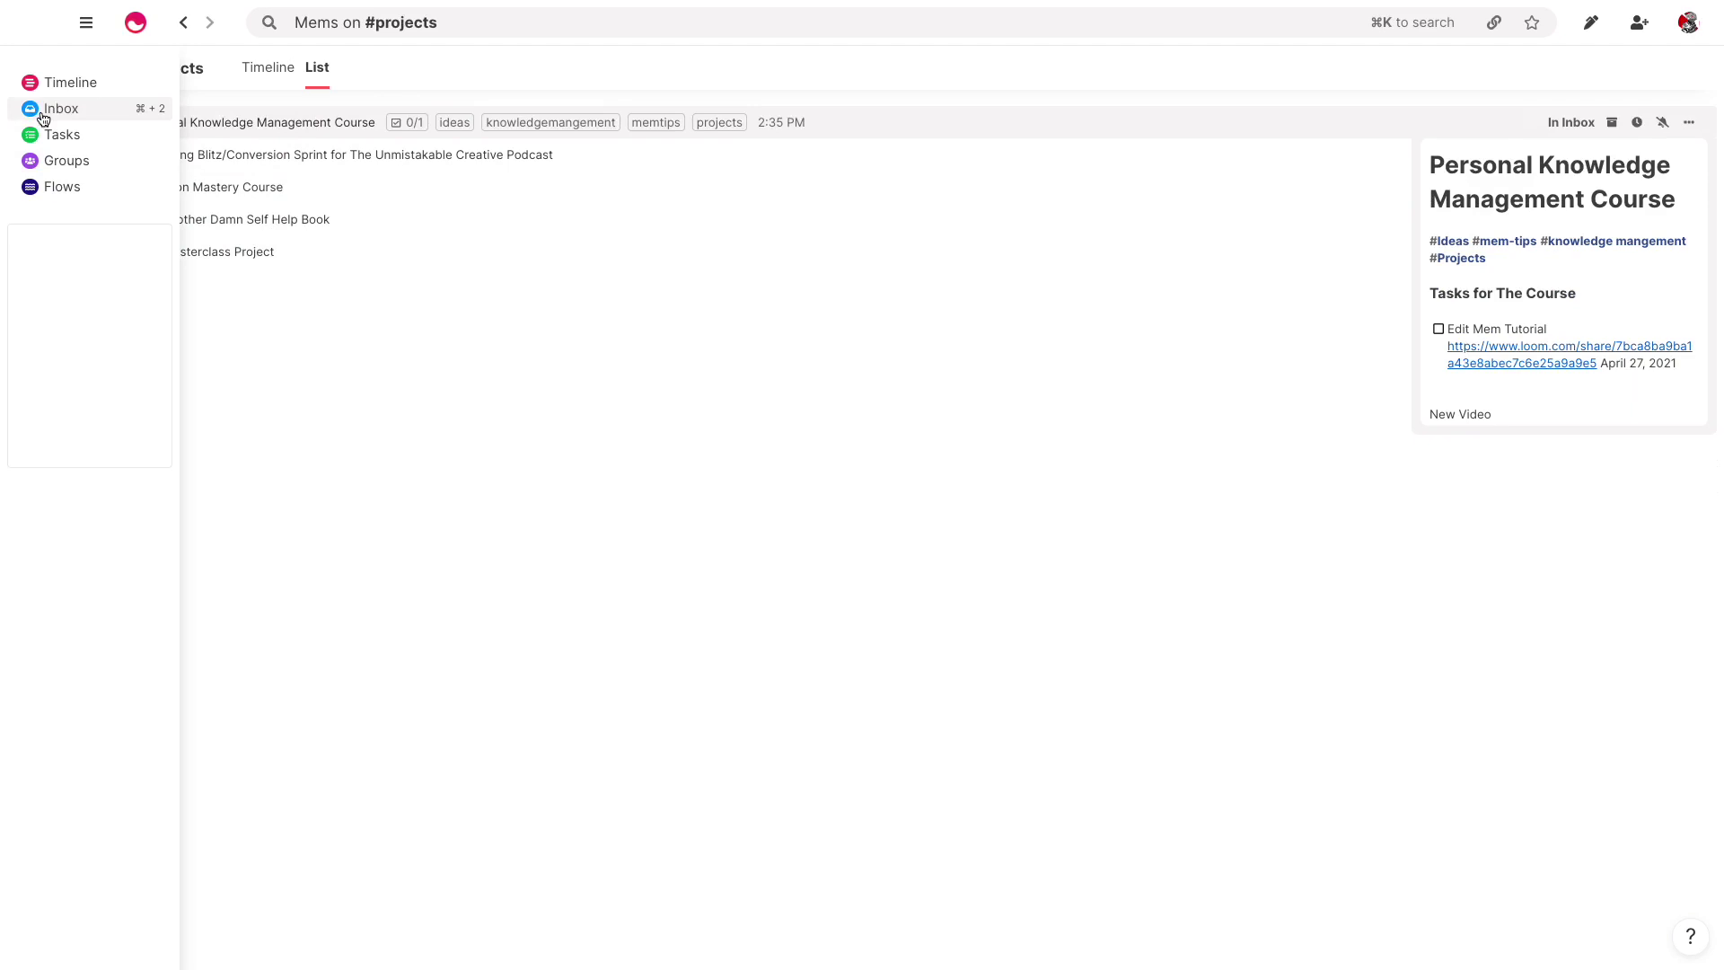
- Scroll through the Tasks overview, then return to the main Timeline for Tuesday, April 27
click(49, 134)
scroll(578, 368, down, 5)
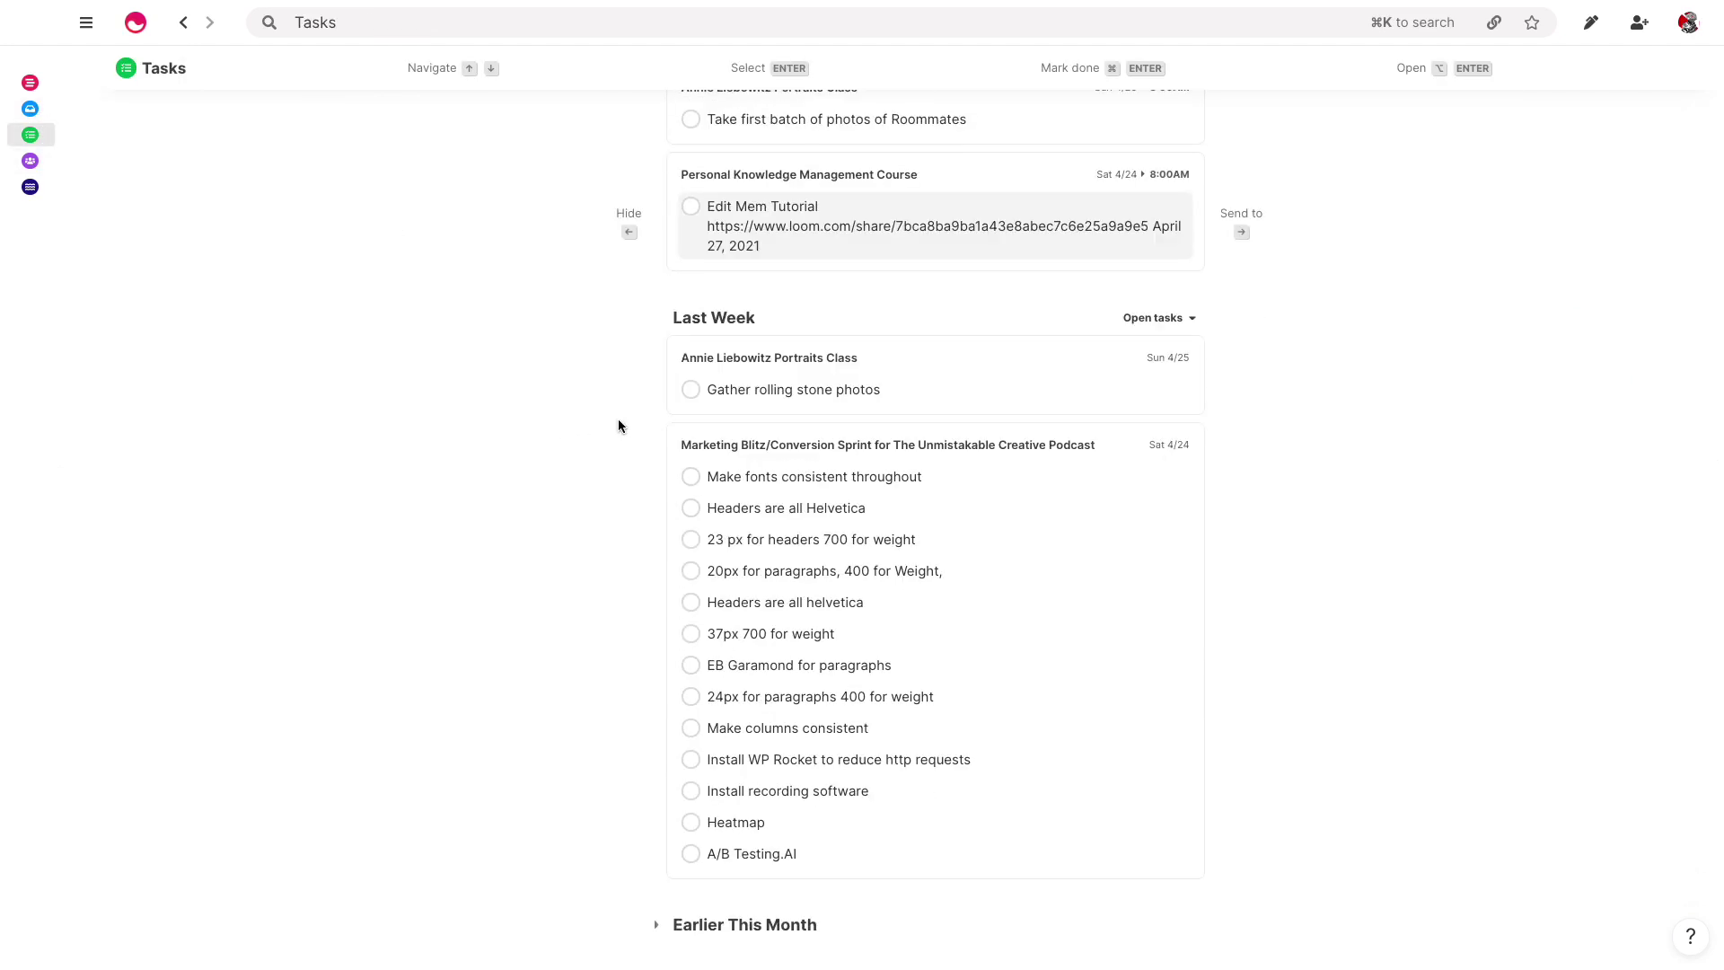
scroll(687, 446, up, 3)
mouse_move(692, 500)
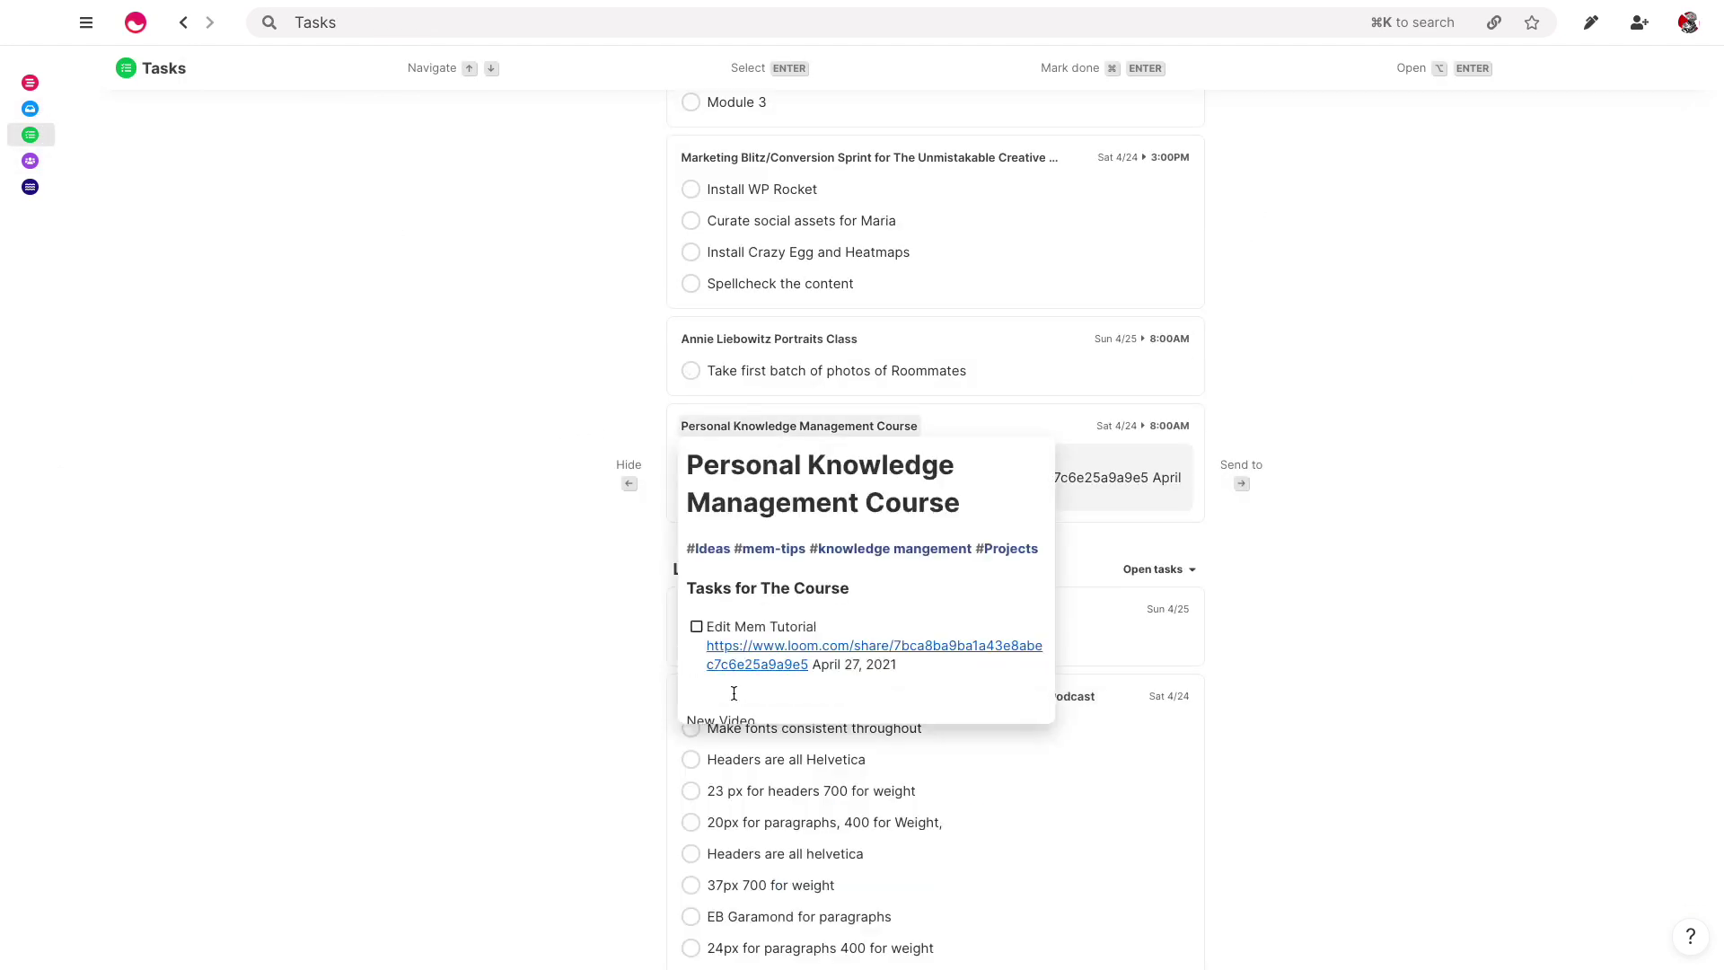
scroll(639, 740, up, 2)
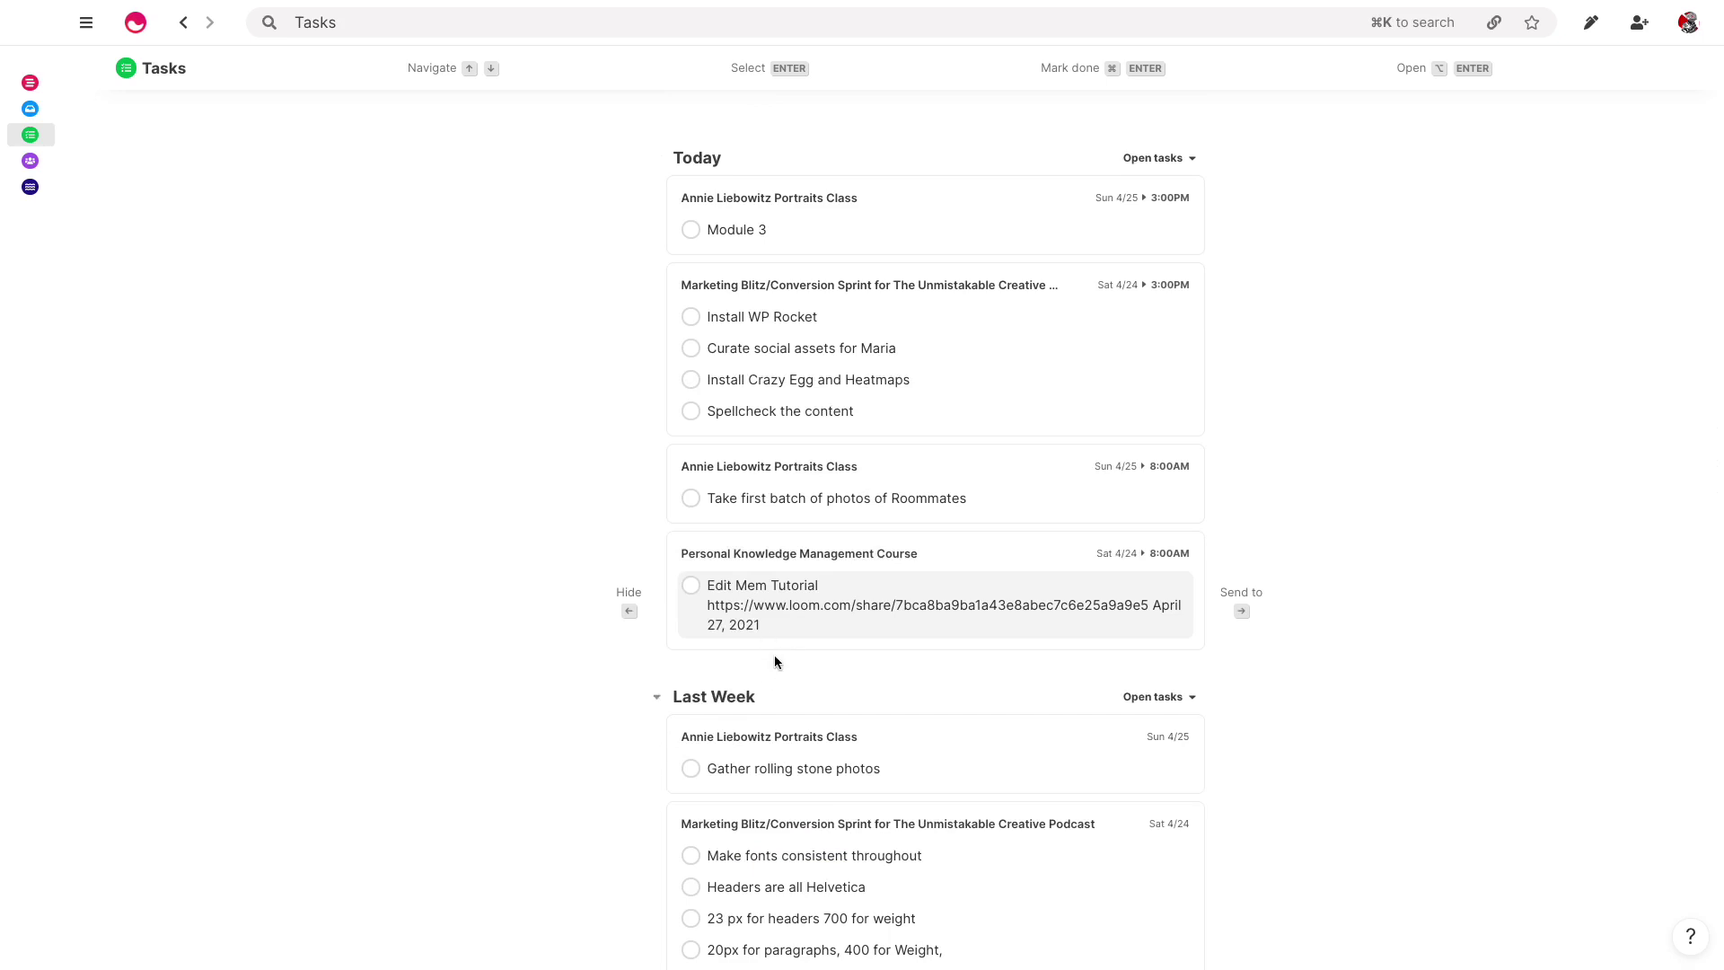
scroll(774, 660, down, 5)
scroll(606, 665, up, 3)
scroll(606, 665, up, 1)
click(51, 83)
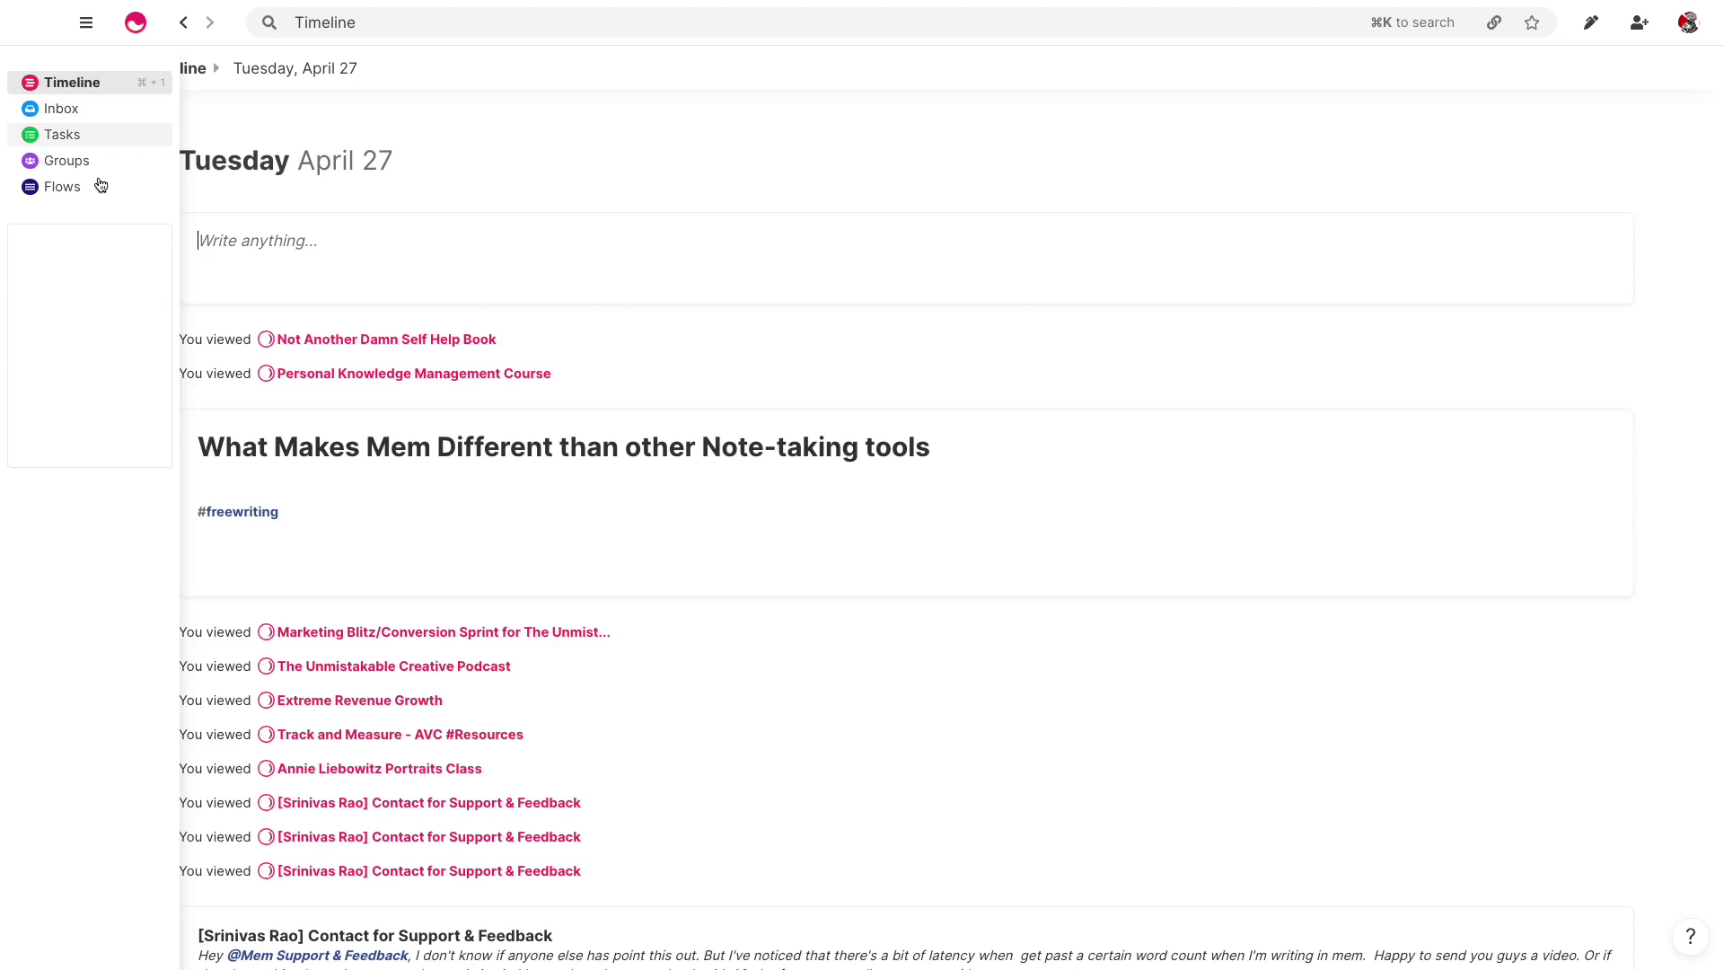
- Search '#edi' and open the editorialcalendar topic timeline
click(388, 23)
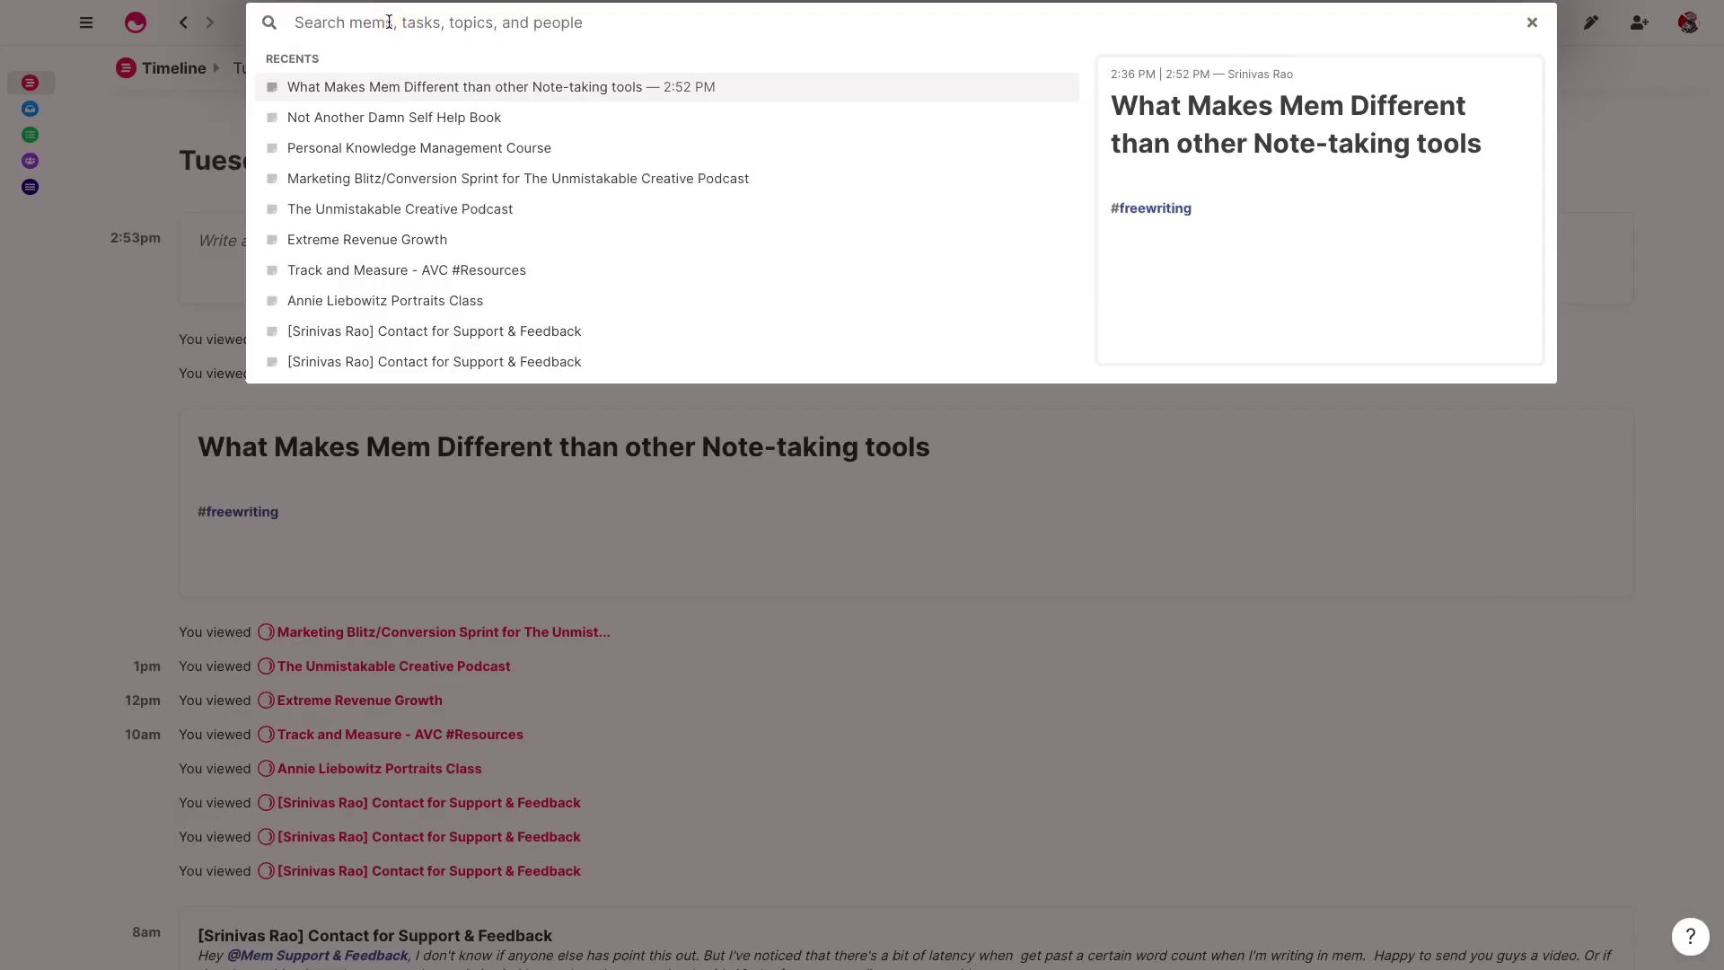
text(wi)
key(BackSpace)
key(BackSpace)
text(edi)
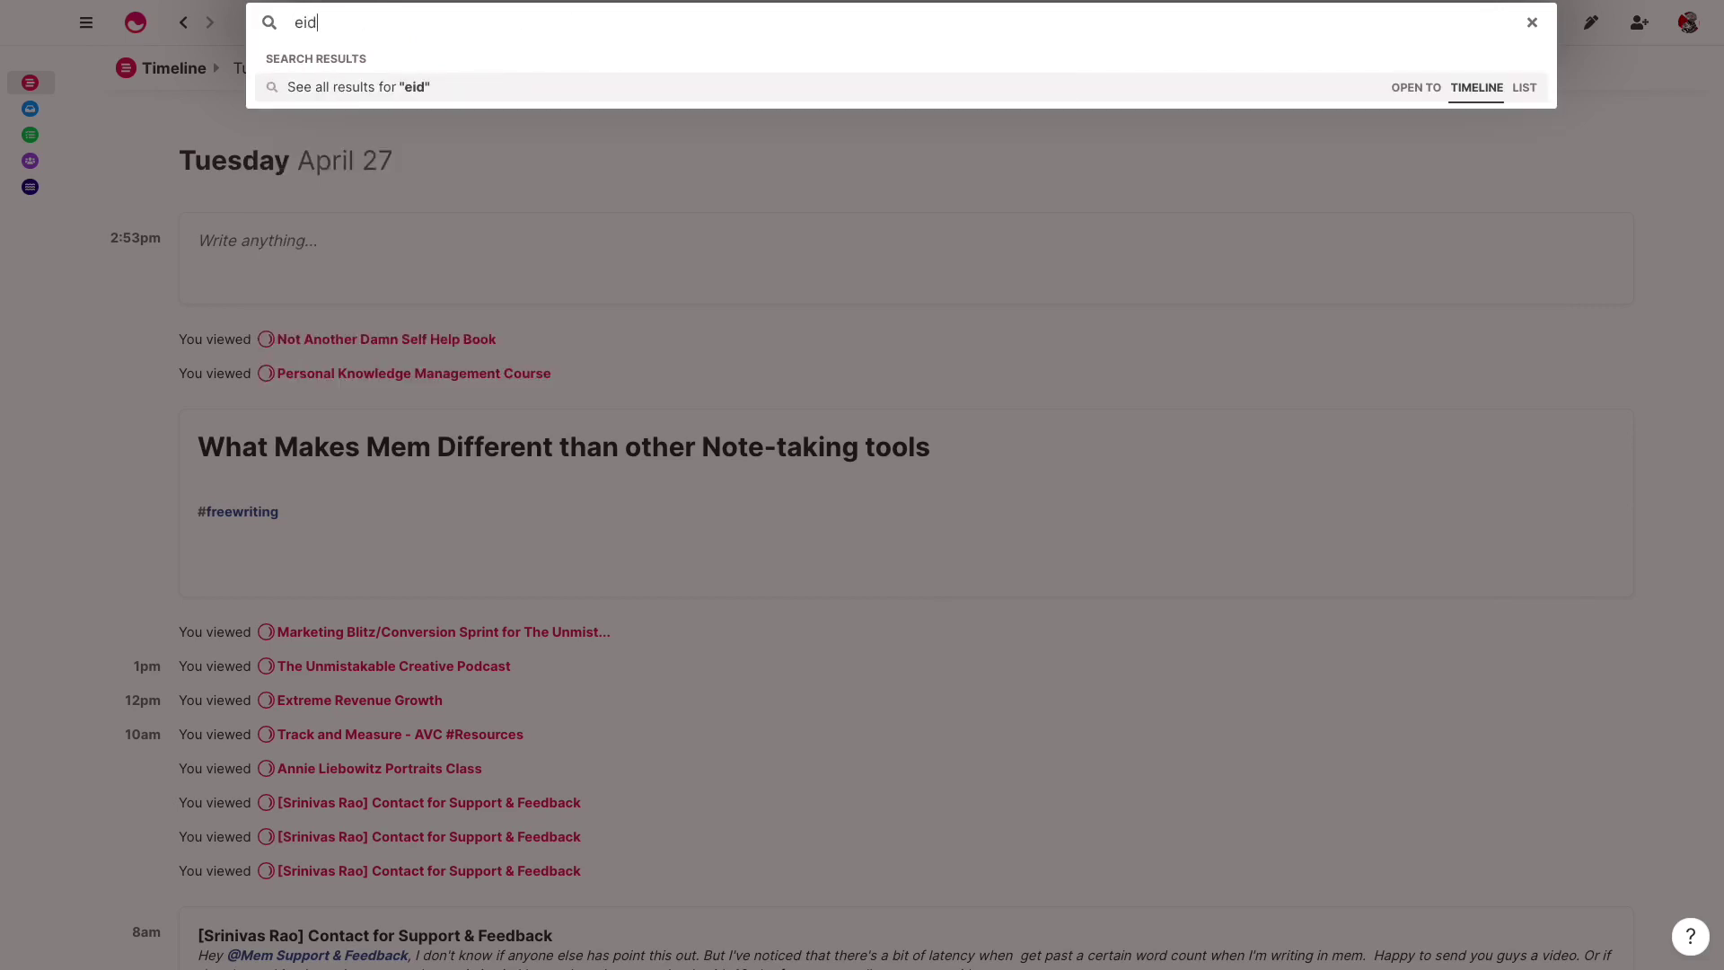
key(BackSpace)
key(BackSpace)
text(di)
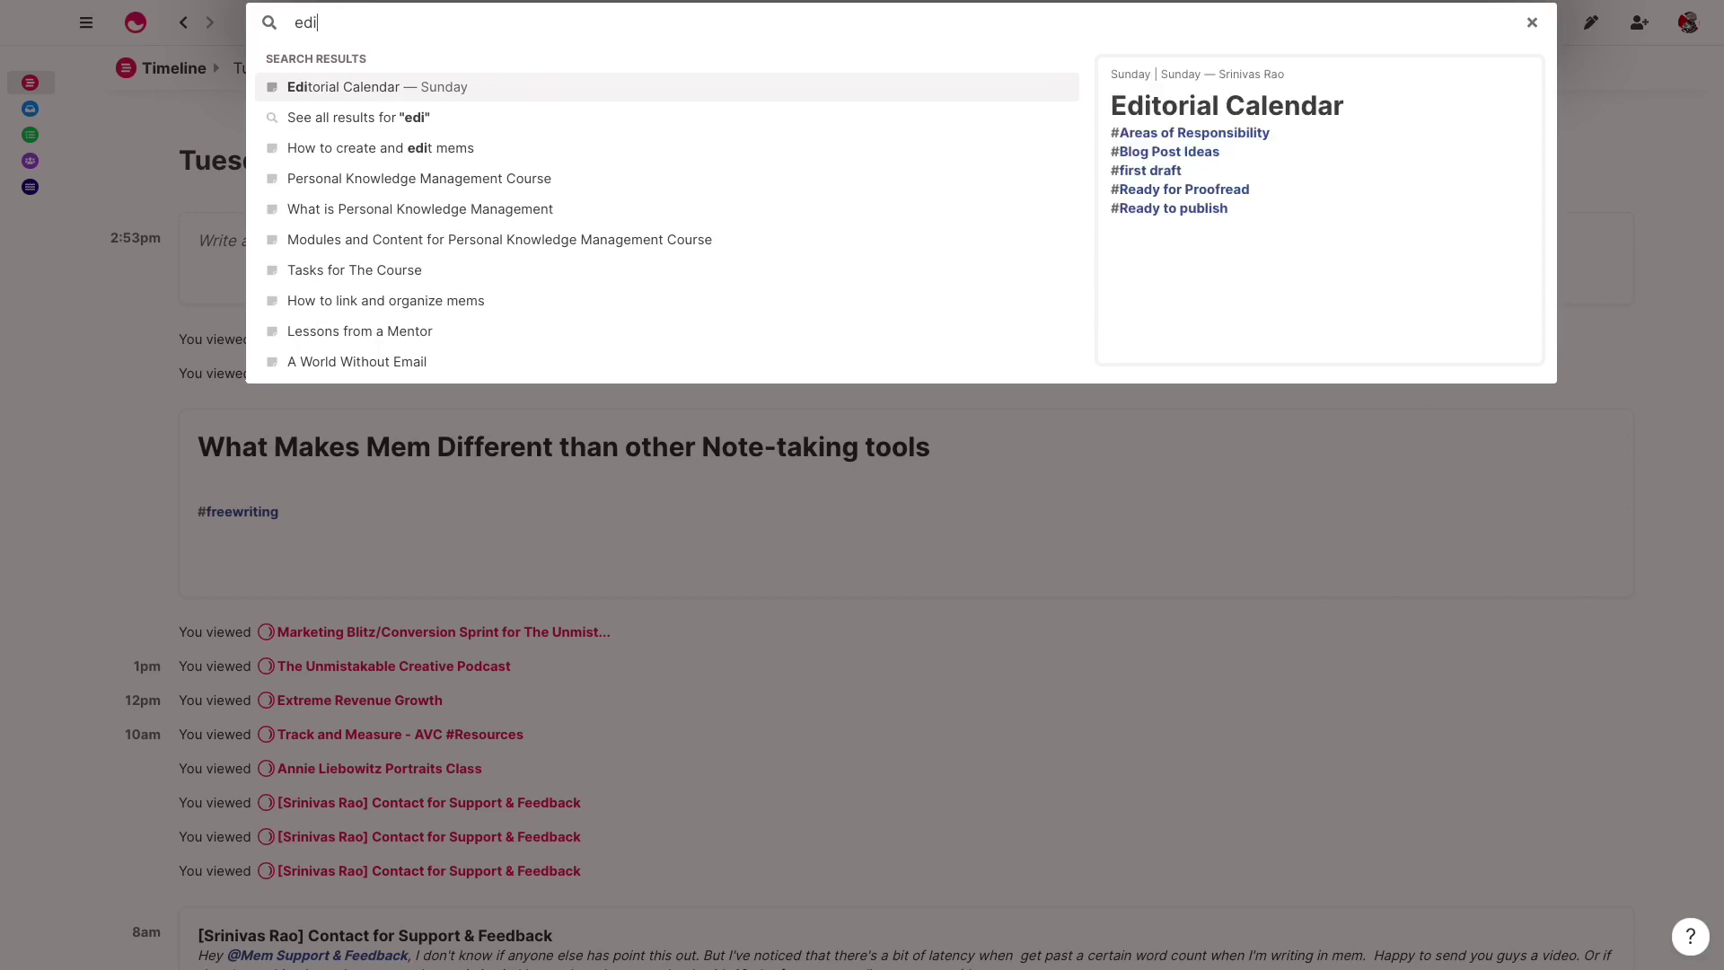
key(BackSpace)
key(BackSpace)
key(BackSpace)
text(#edi)
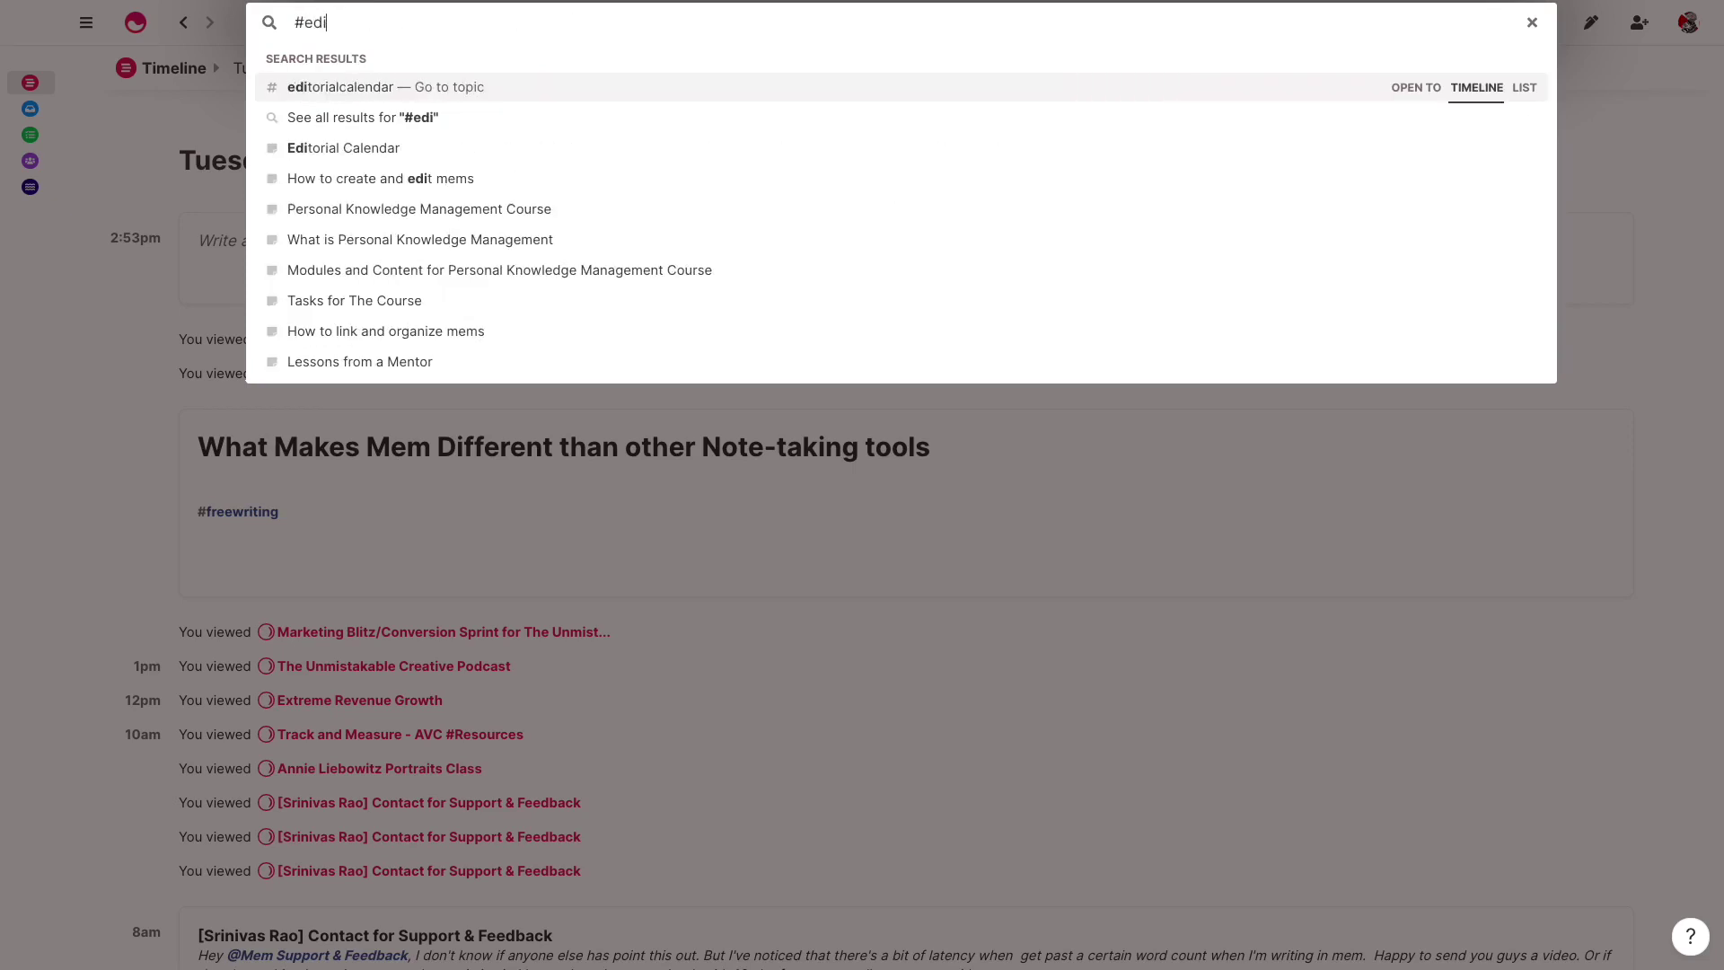
key(Return)
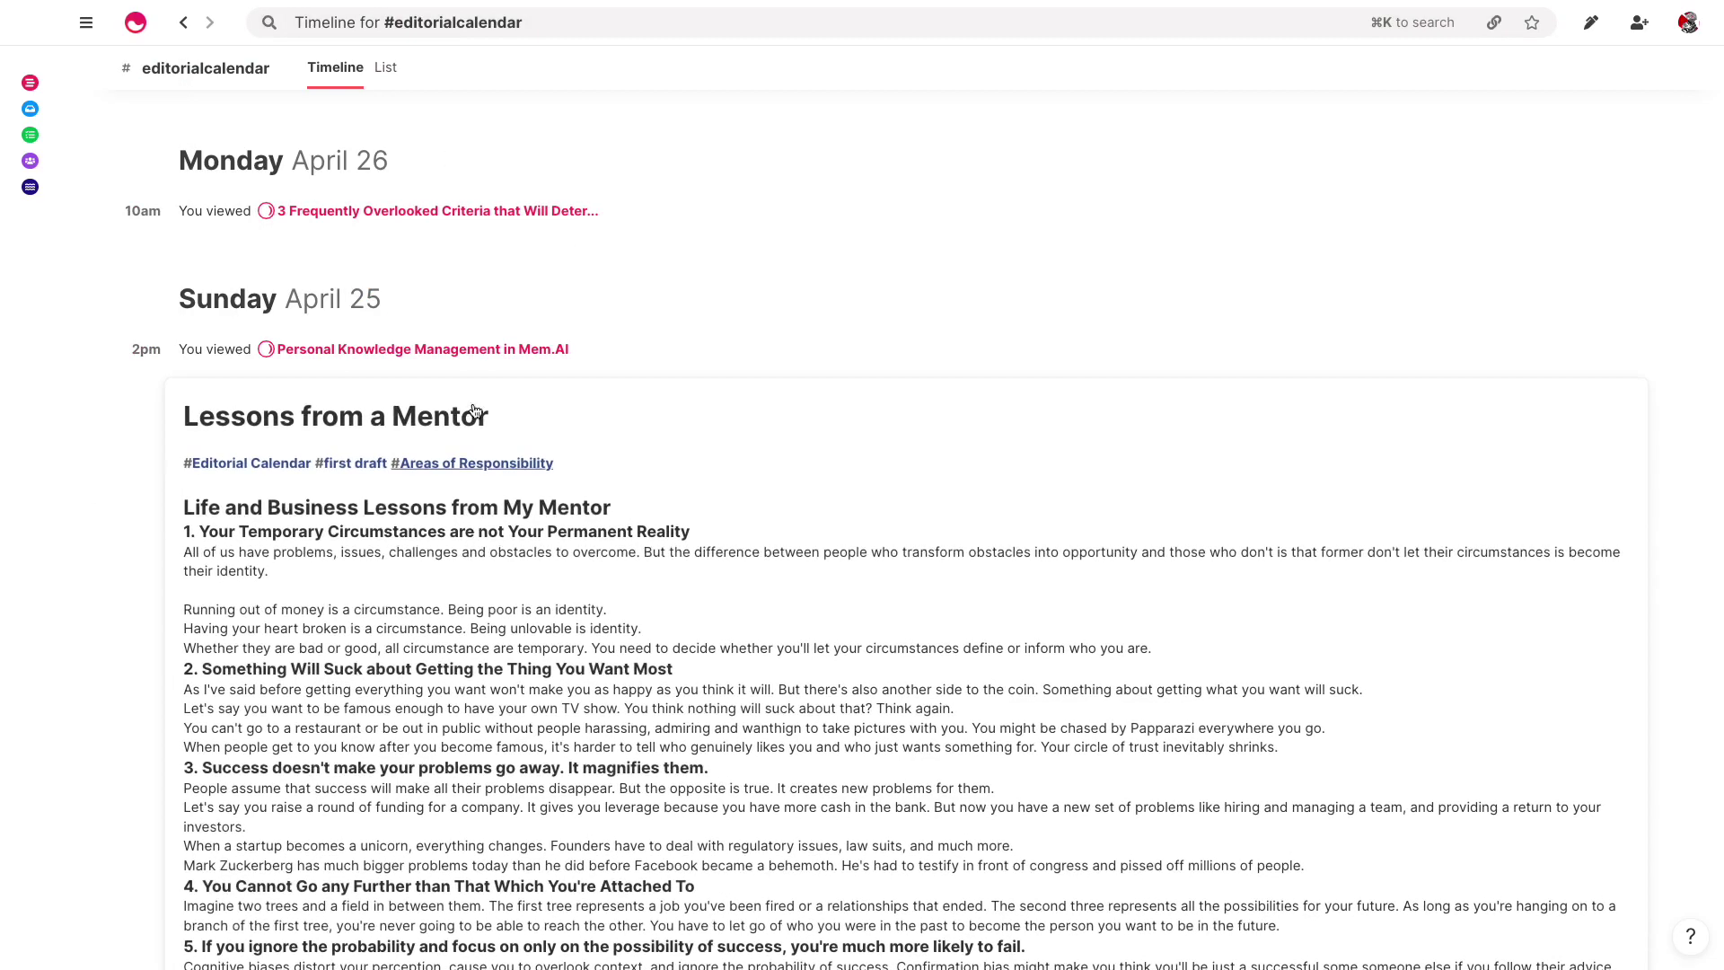
- Scroll the editorialcalendar mems and switch them to List view
scroll(476, 411, down, 5)
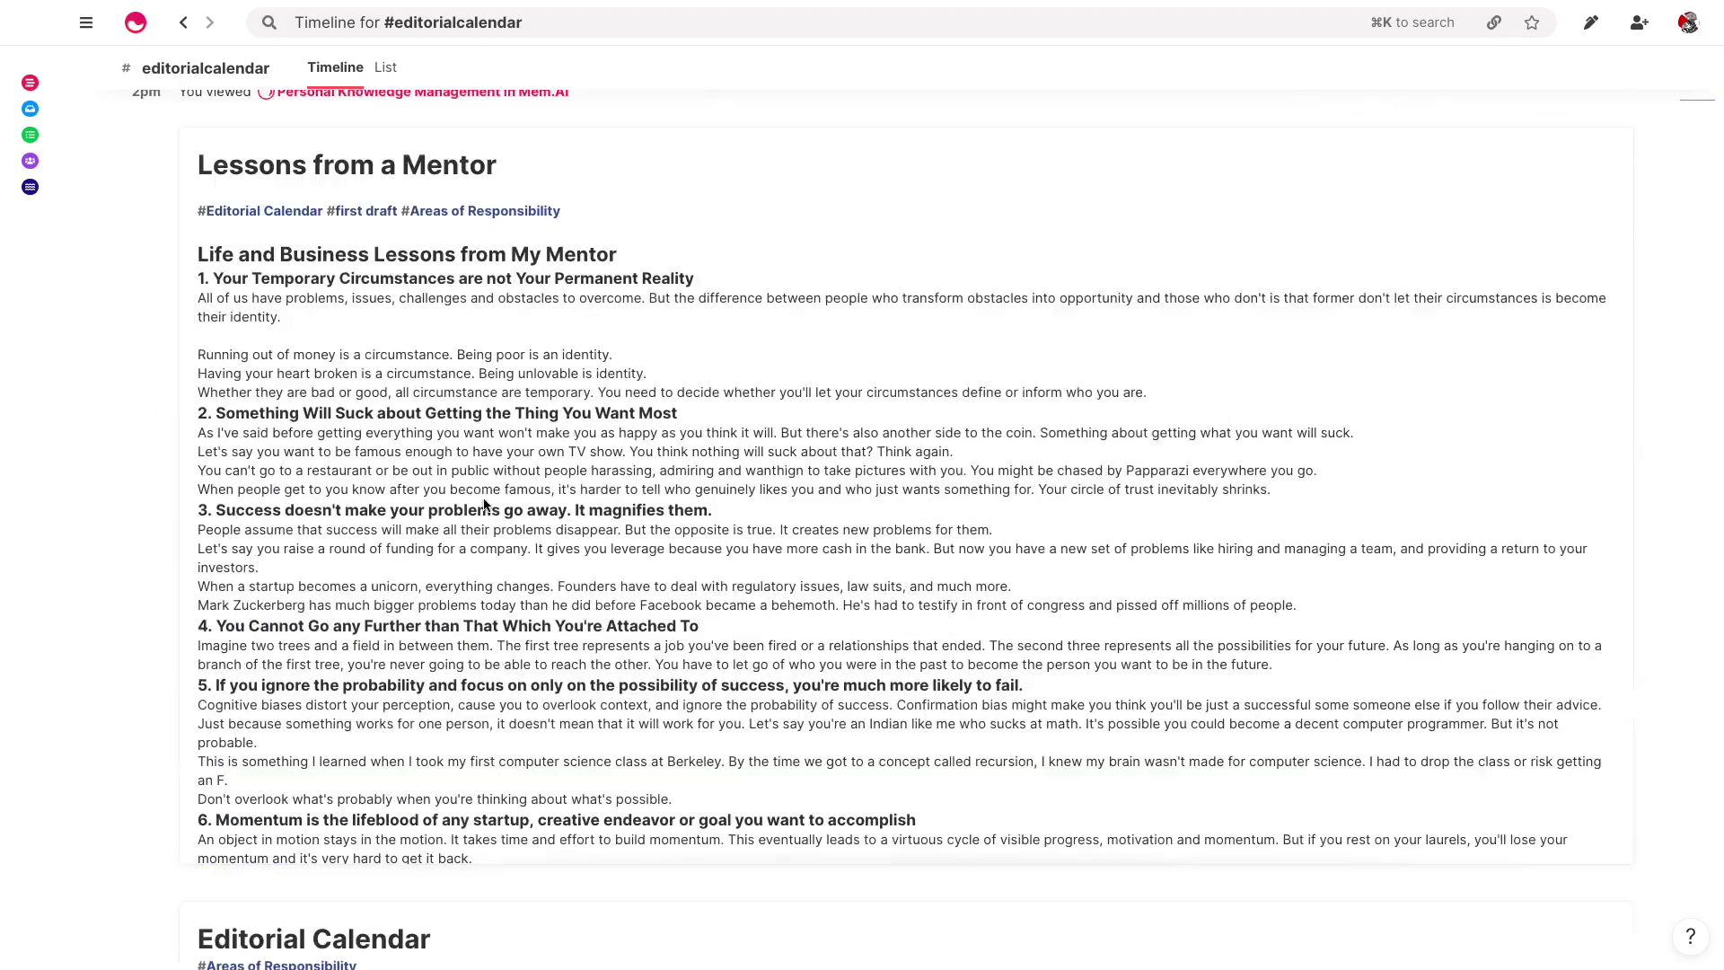
scroll(482, 504, up, 1)
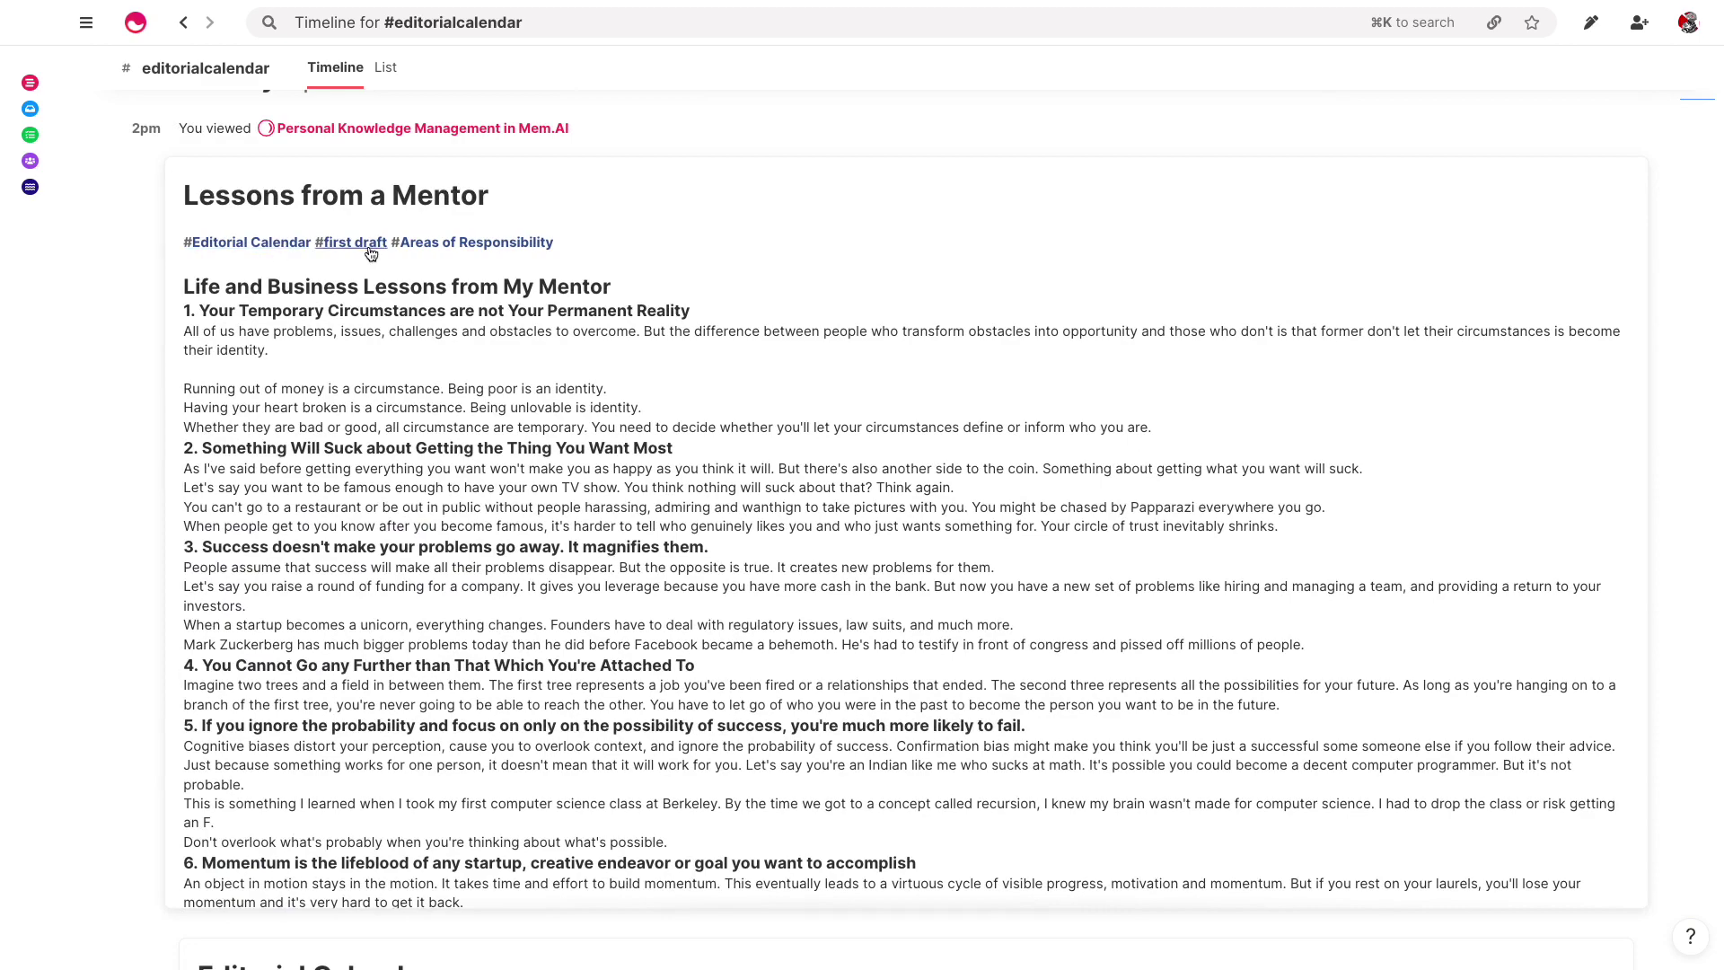
scroll(373, 359, down, 4)
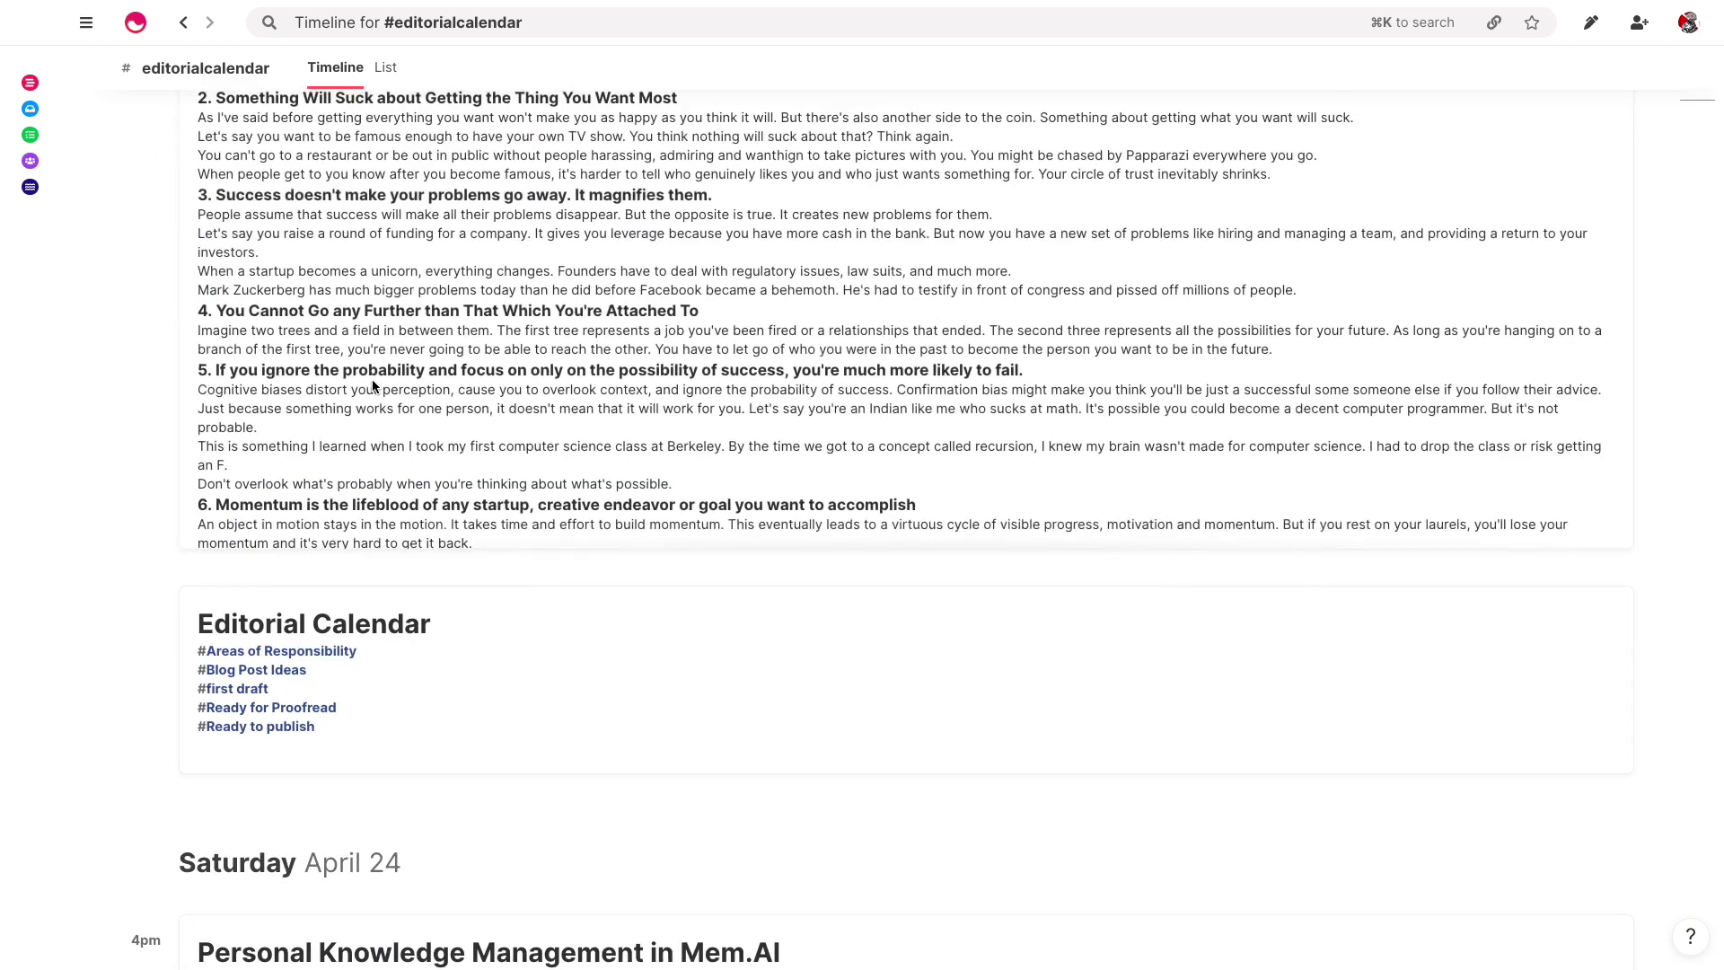
scroll(374, 386, down, 7)
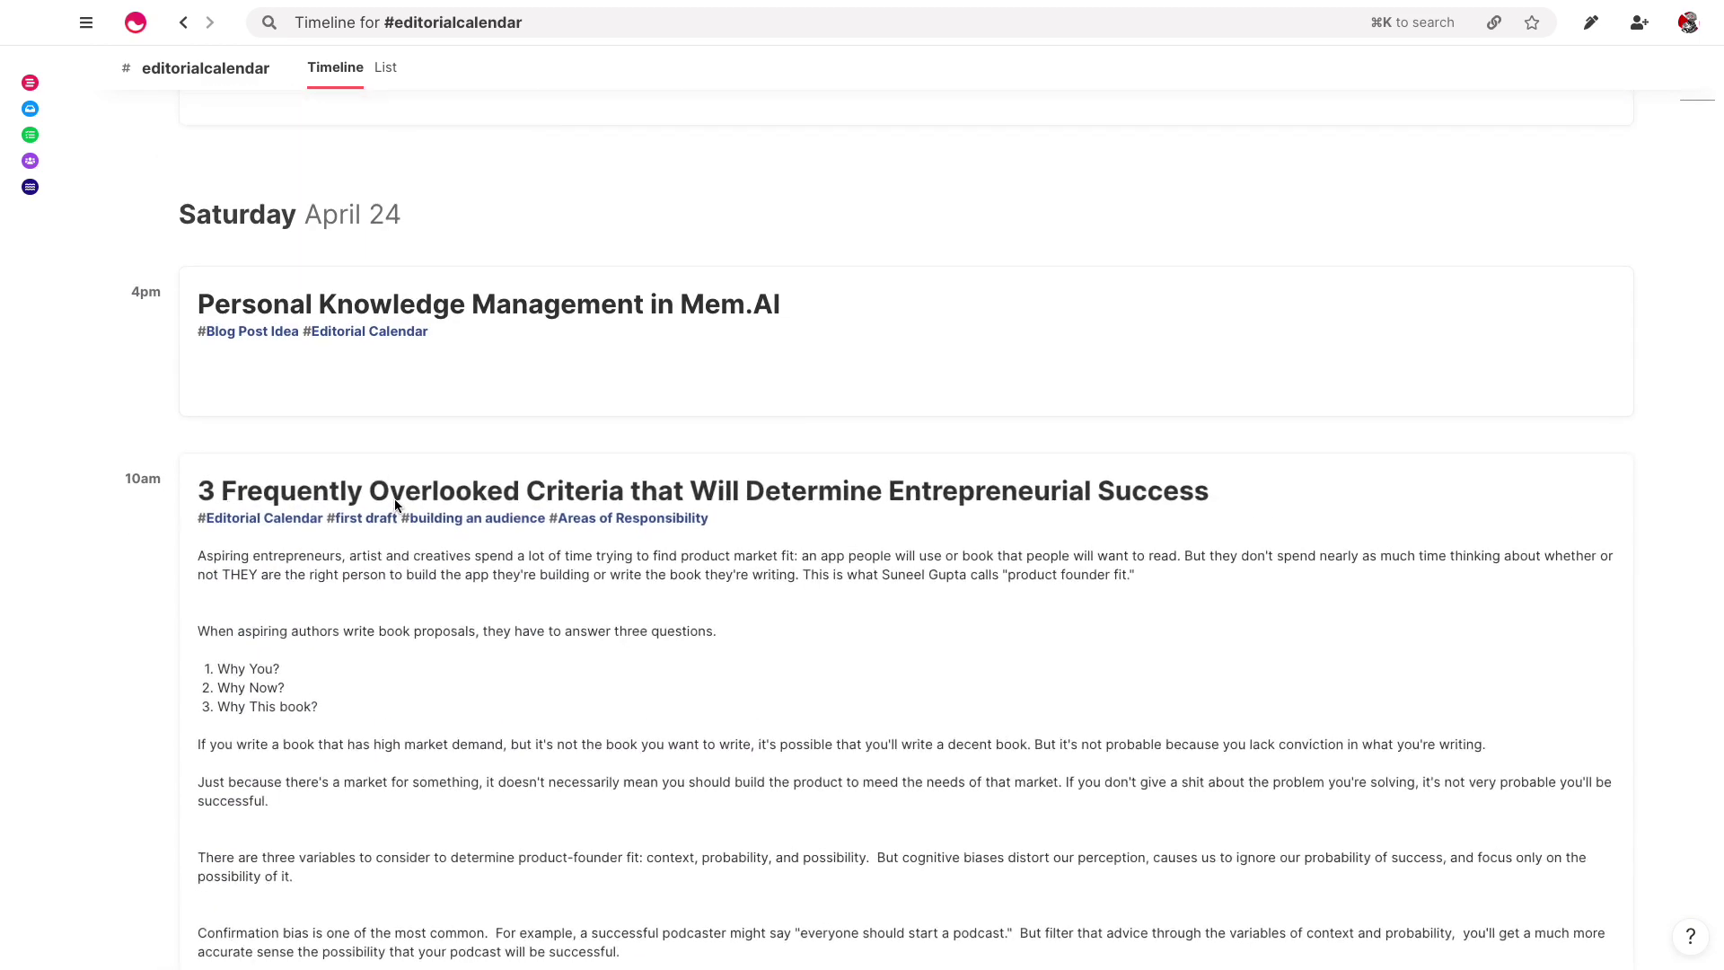
scroll(395, 498, up, 15)
click(386, 68)
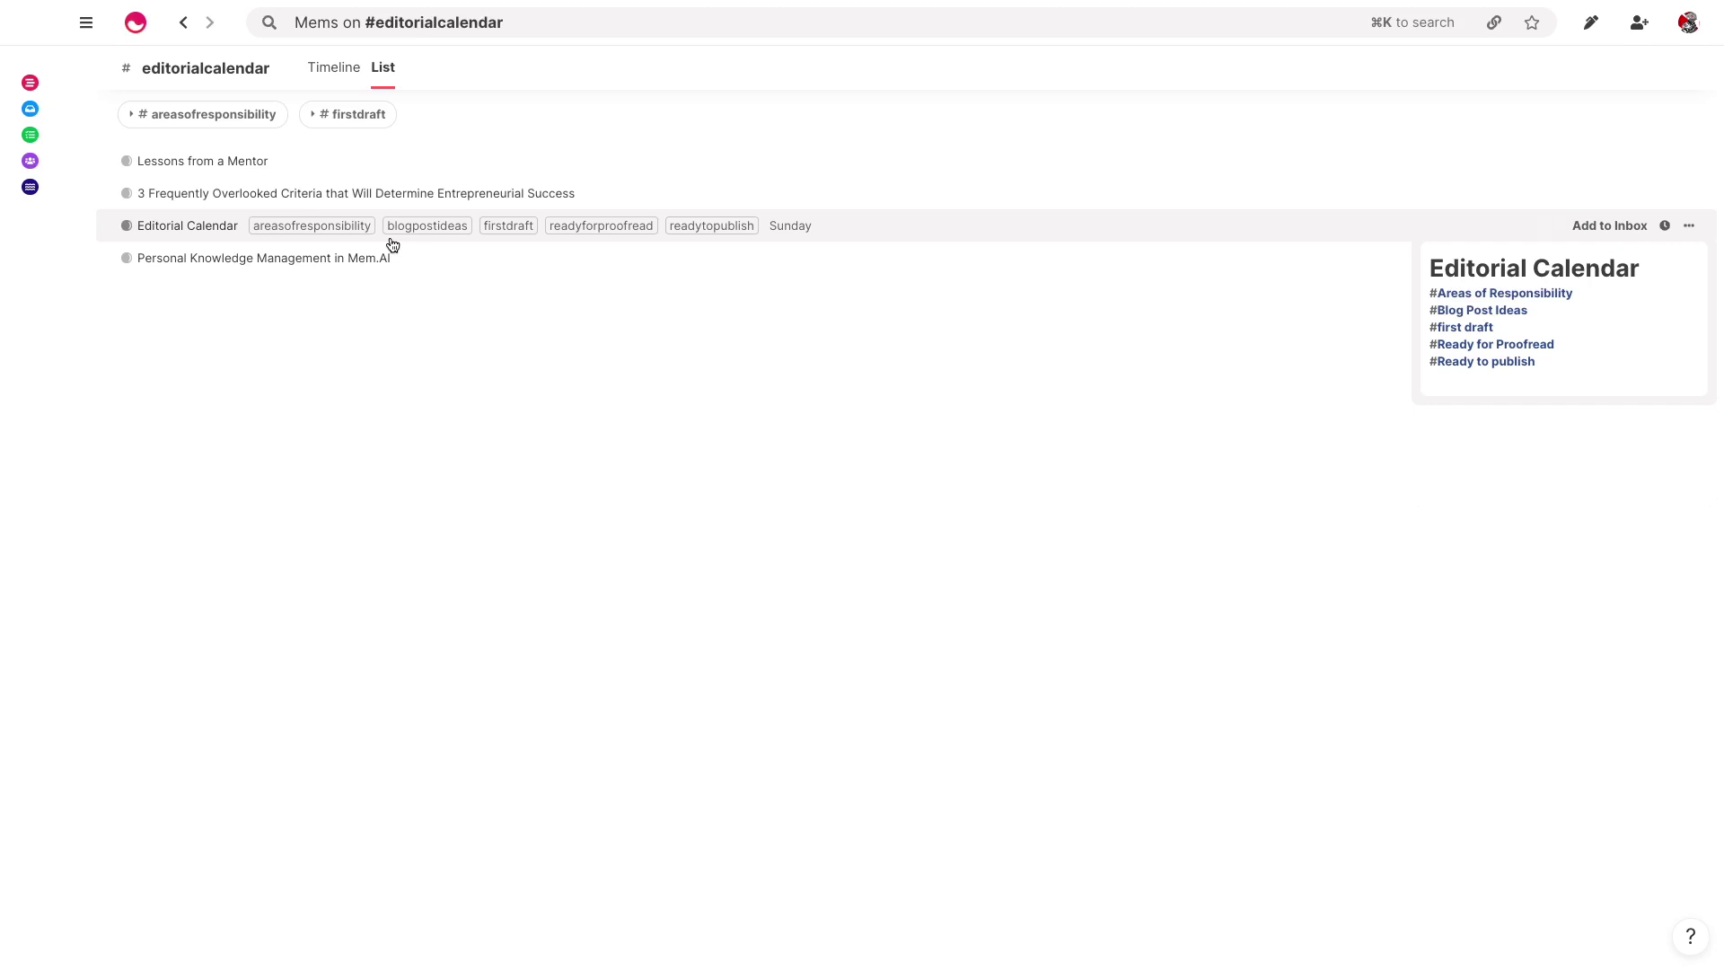
- Search '#book', open the booknotes topic, and show its five mems as a list
click(406, 35)
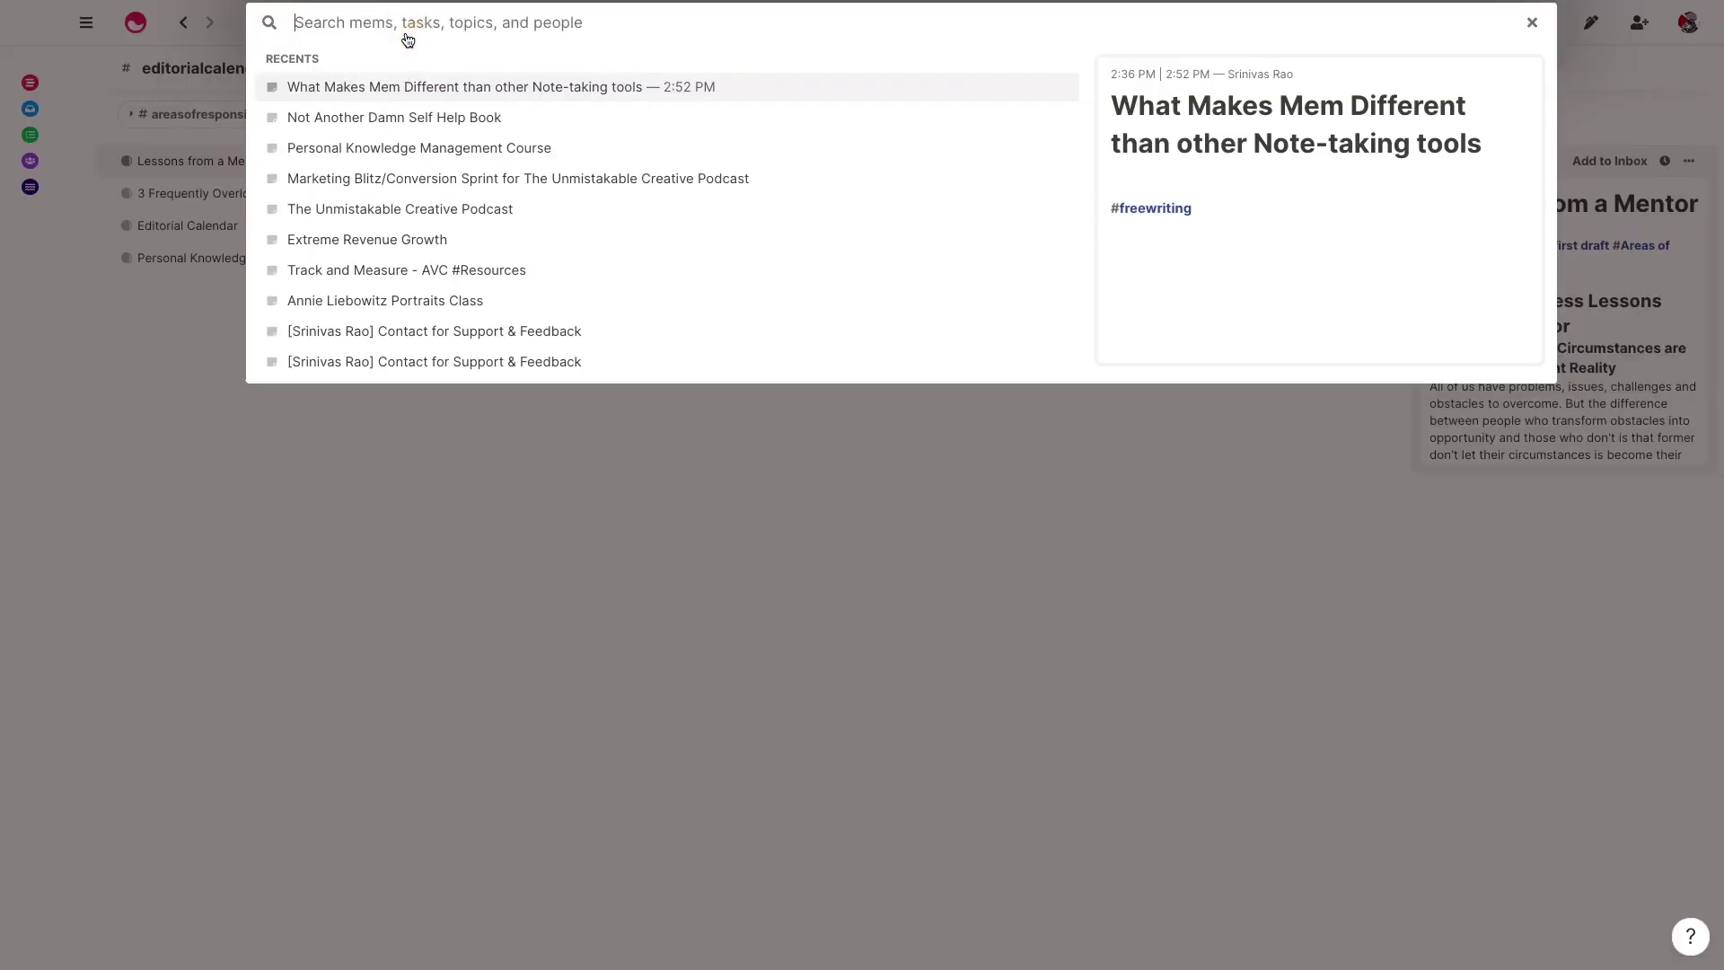
text(#book)
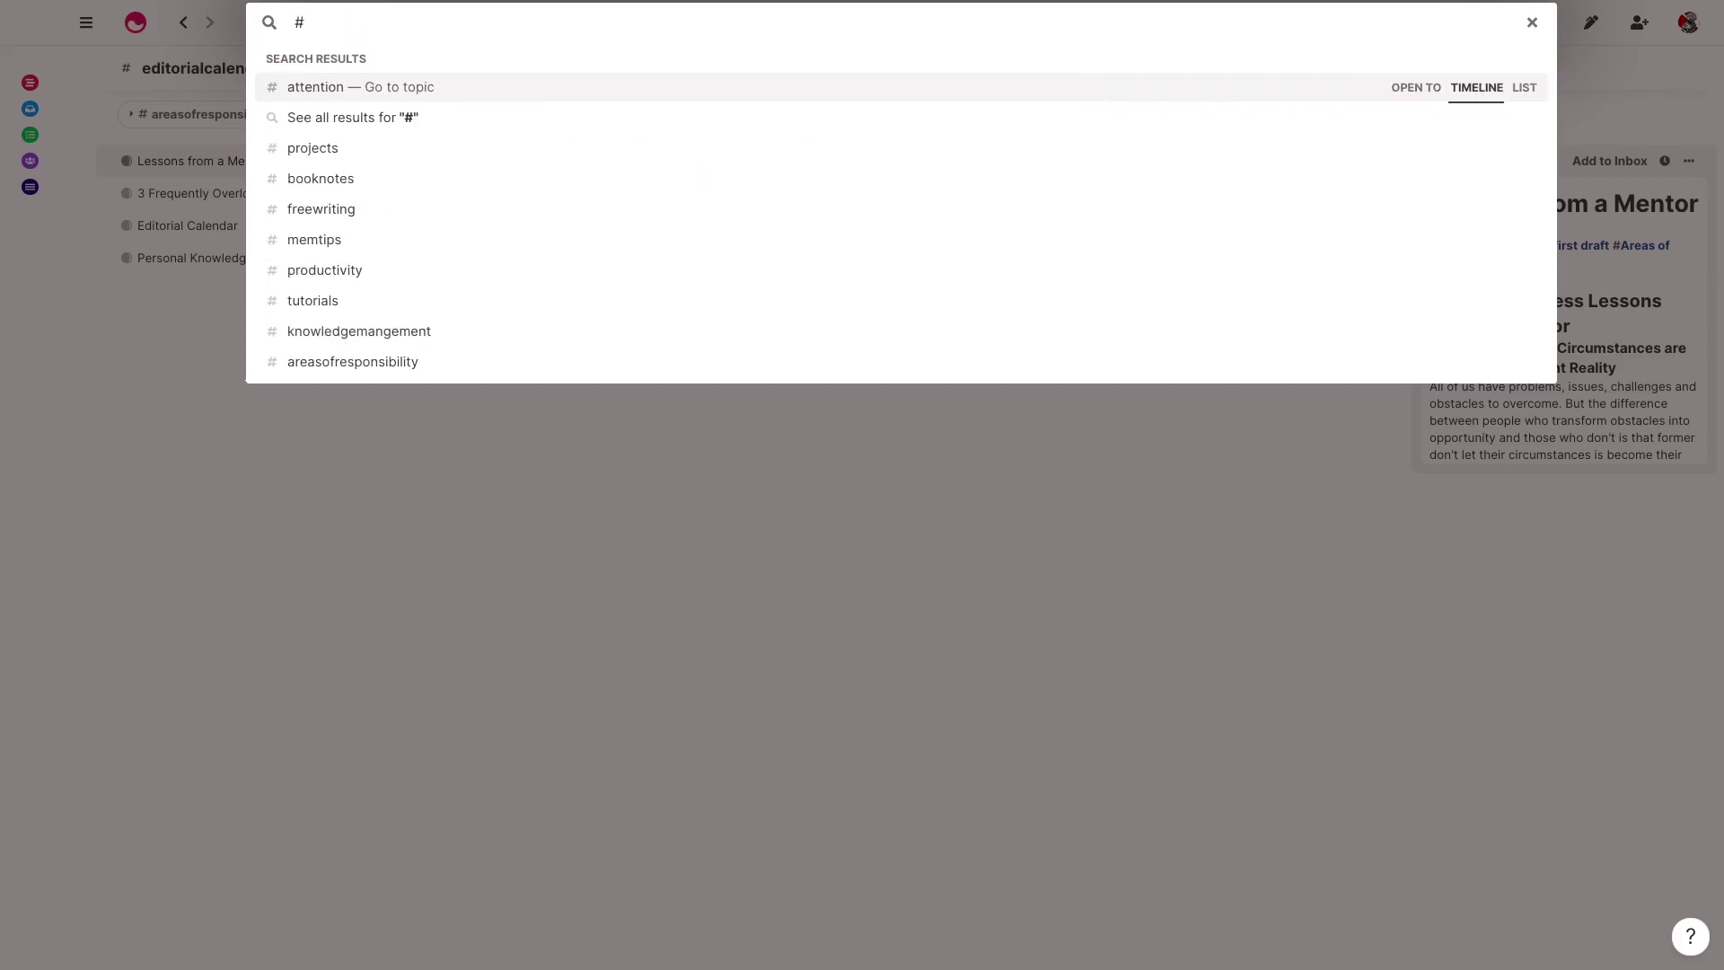
key(Down)
key(Down)
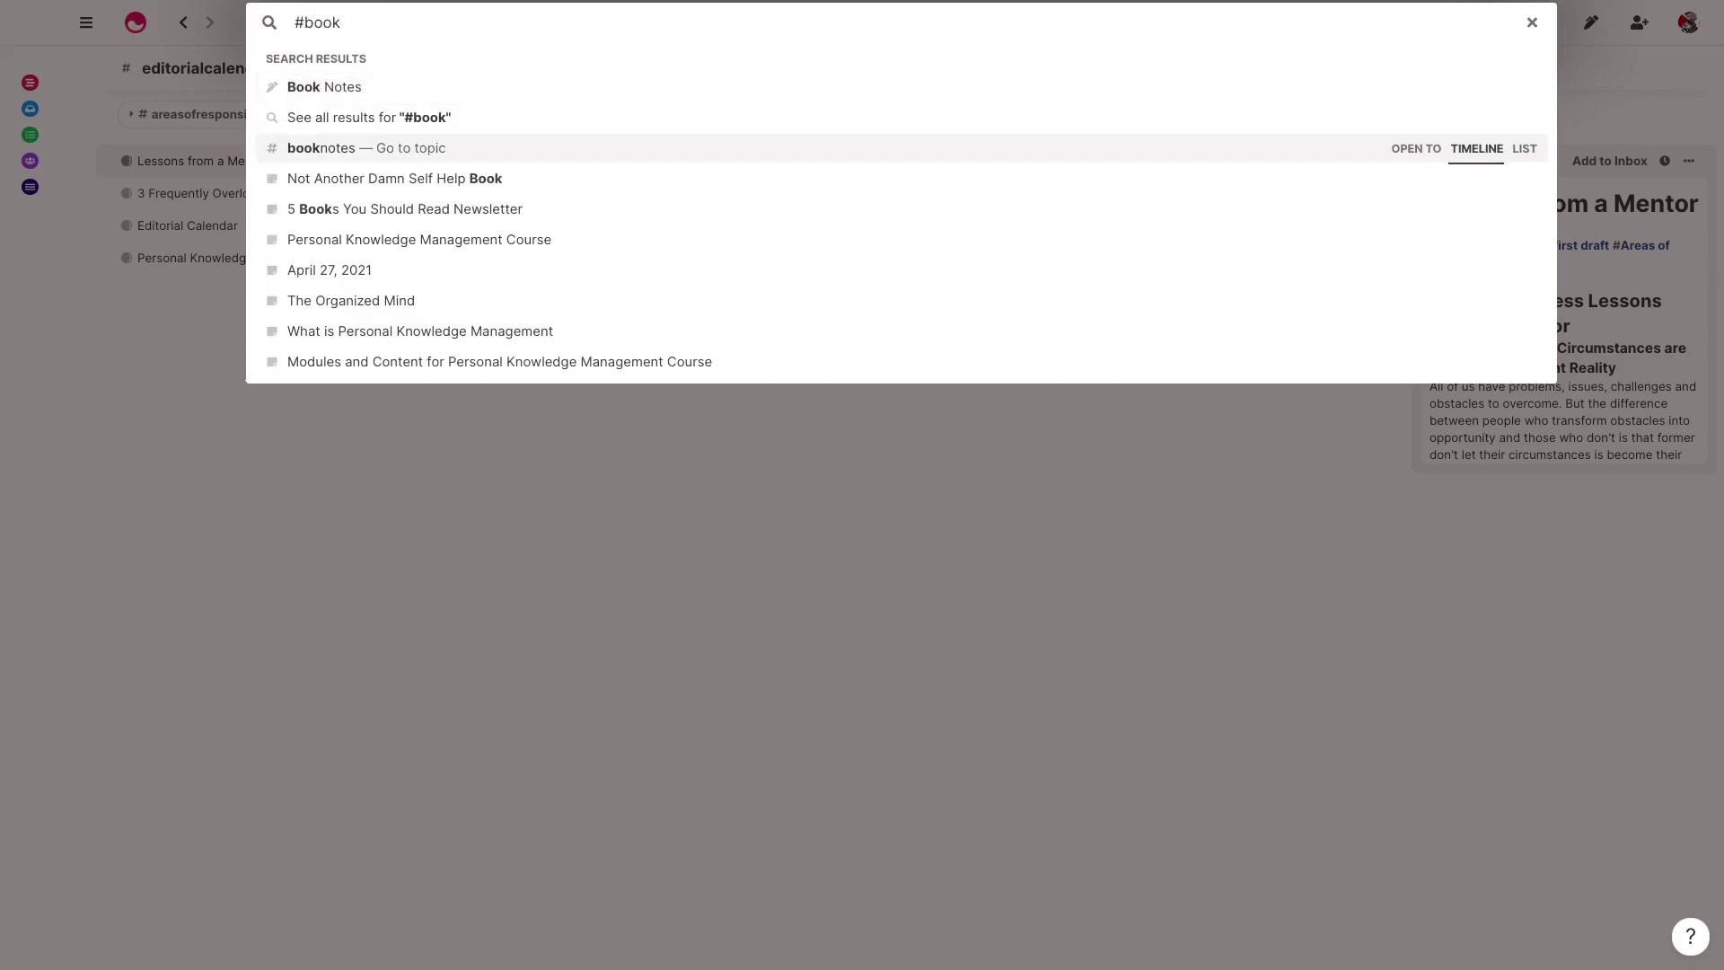
key(Return)
scroll(417, 350, down, 20)
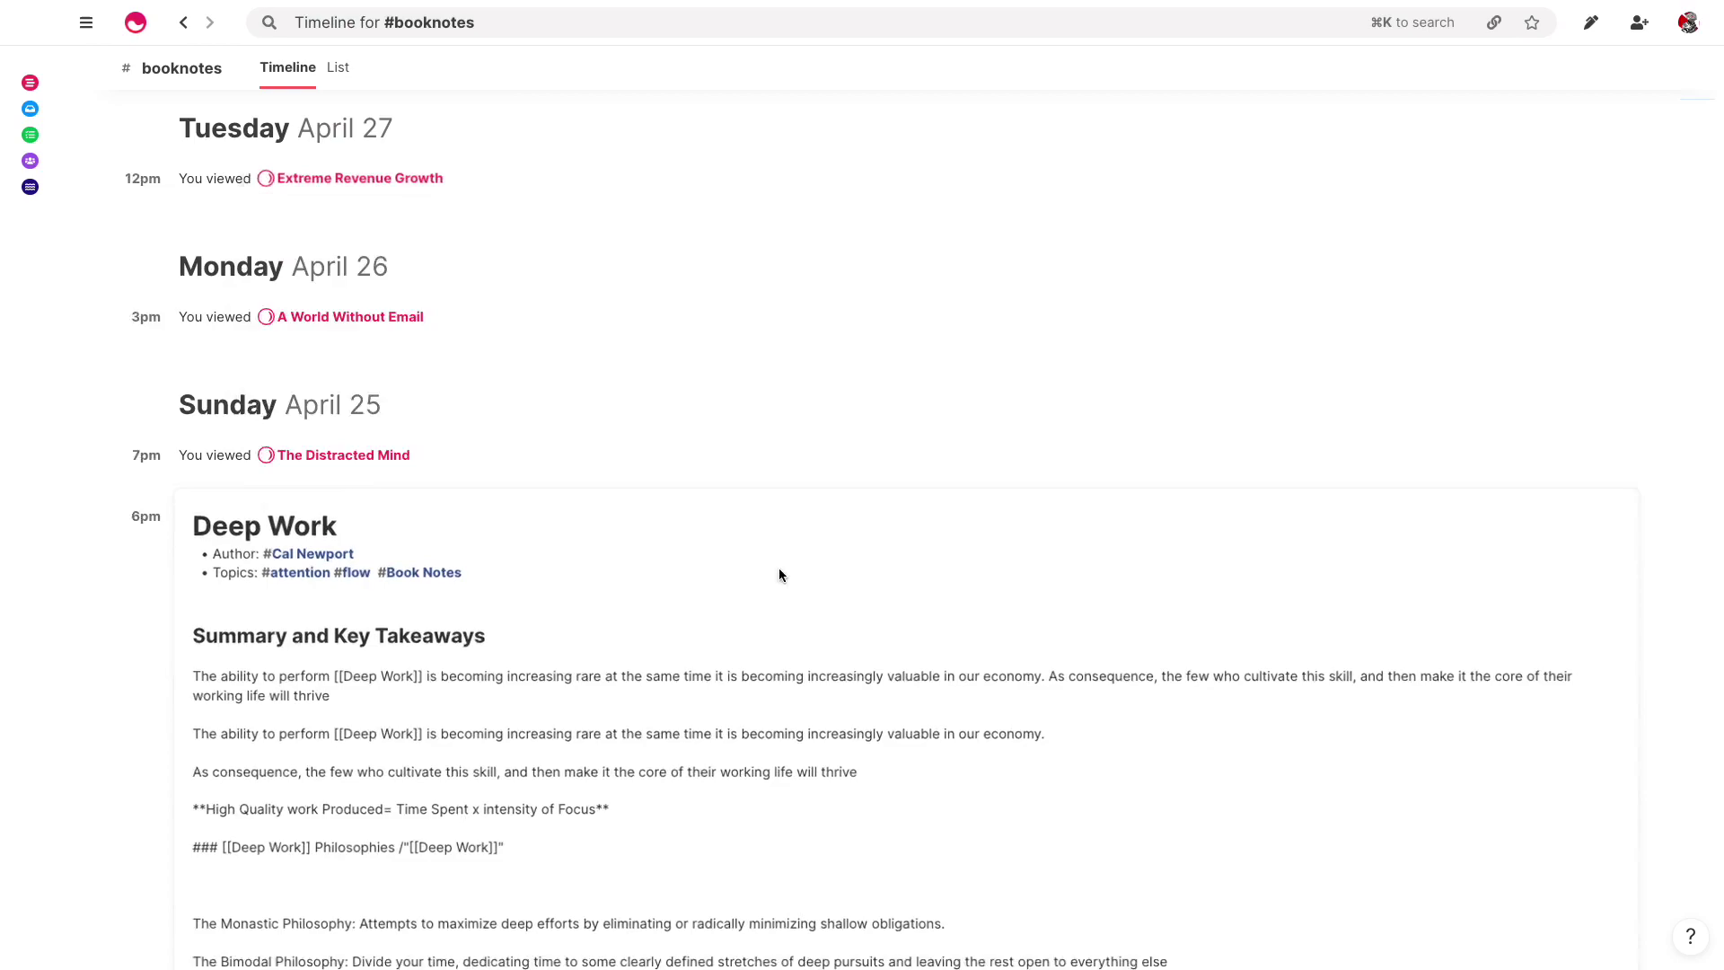
scroll(383, 518, down, 6)
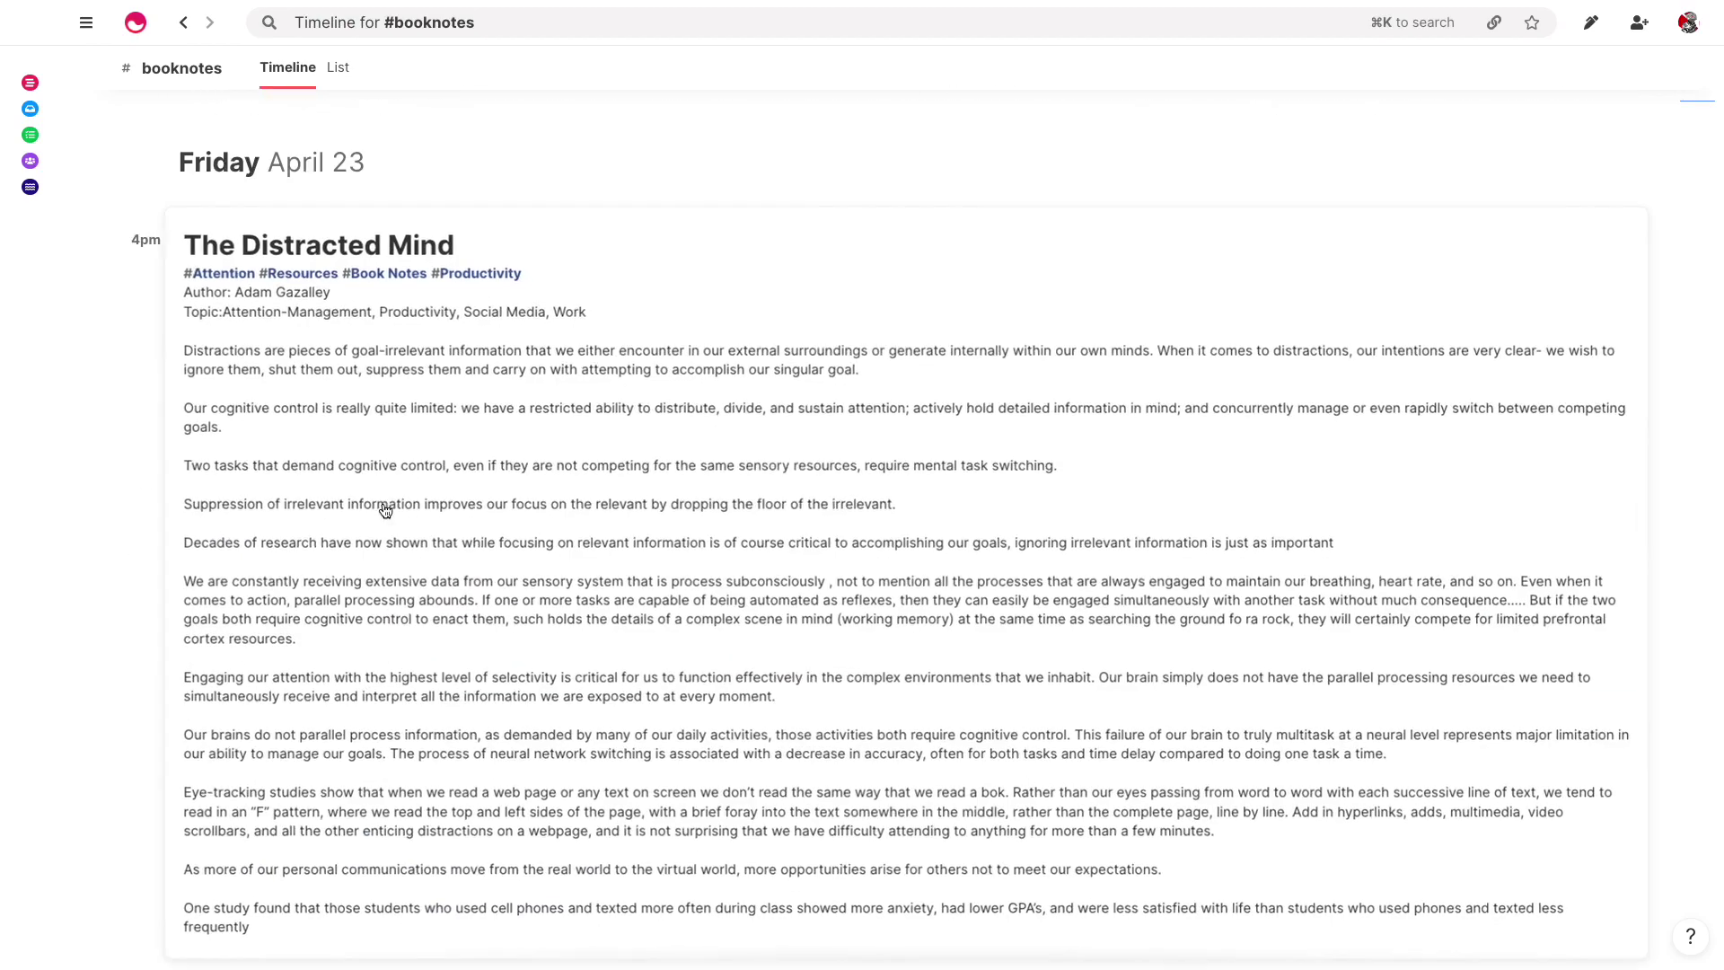
click(335, 68)
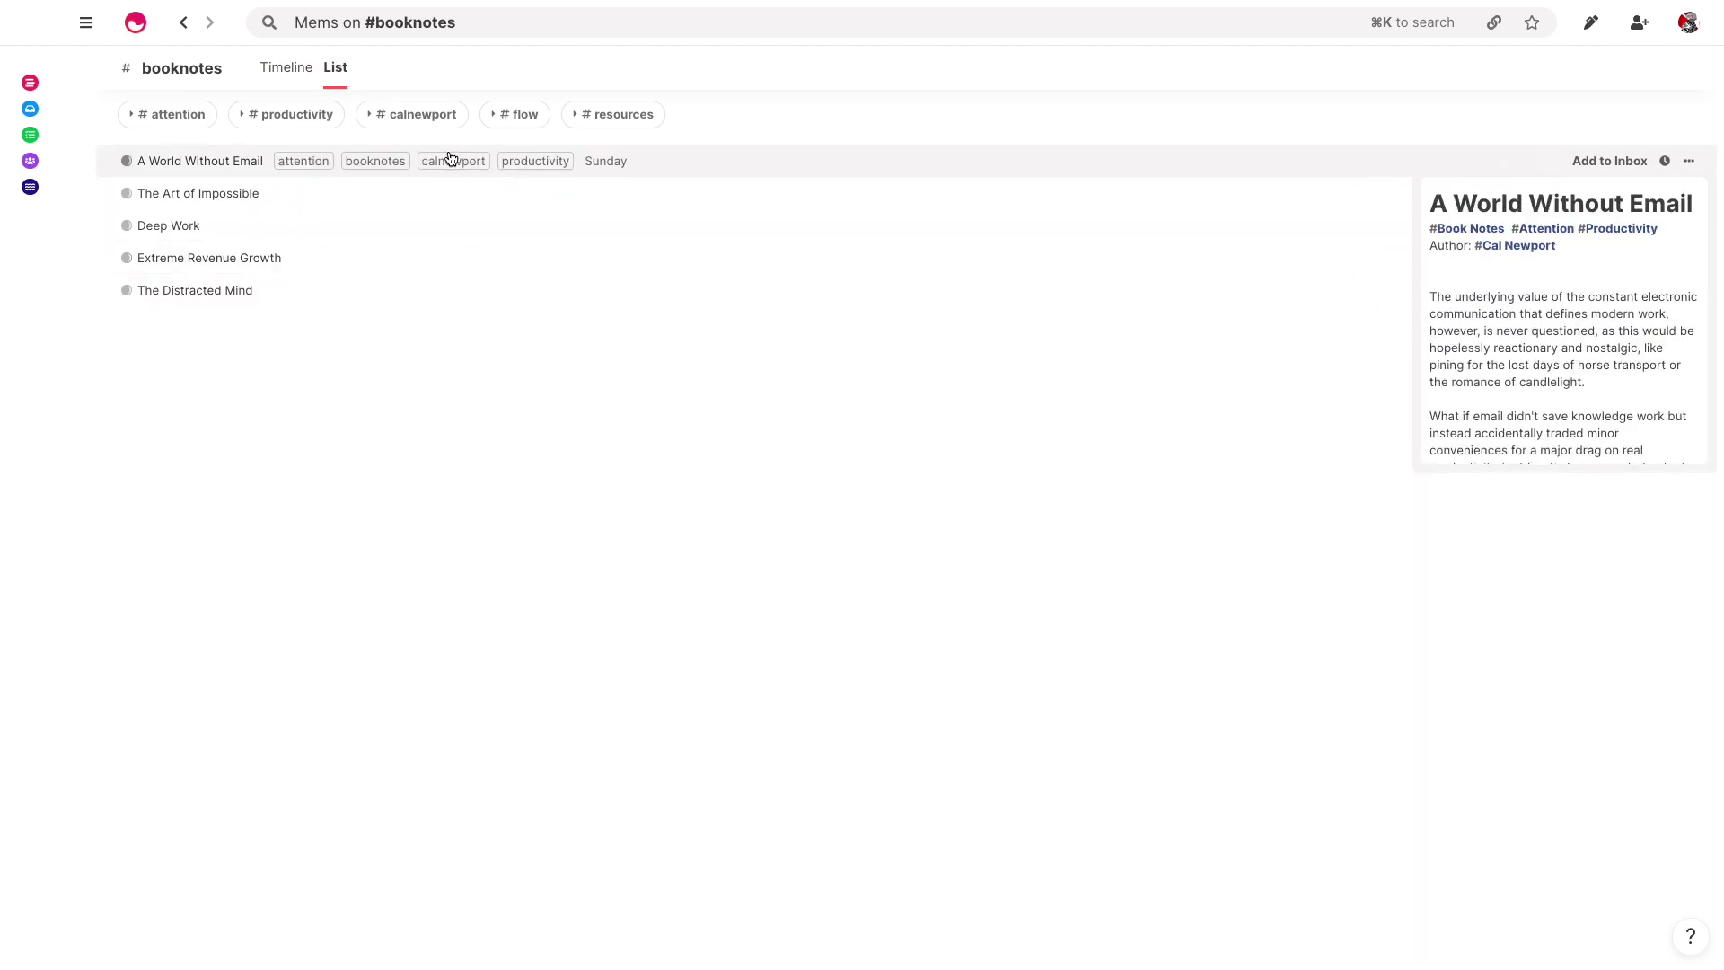
- Open the A World Without Email mem and view the full Calnewport topic timeline
click(225, 171)
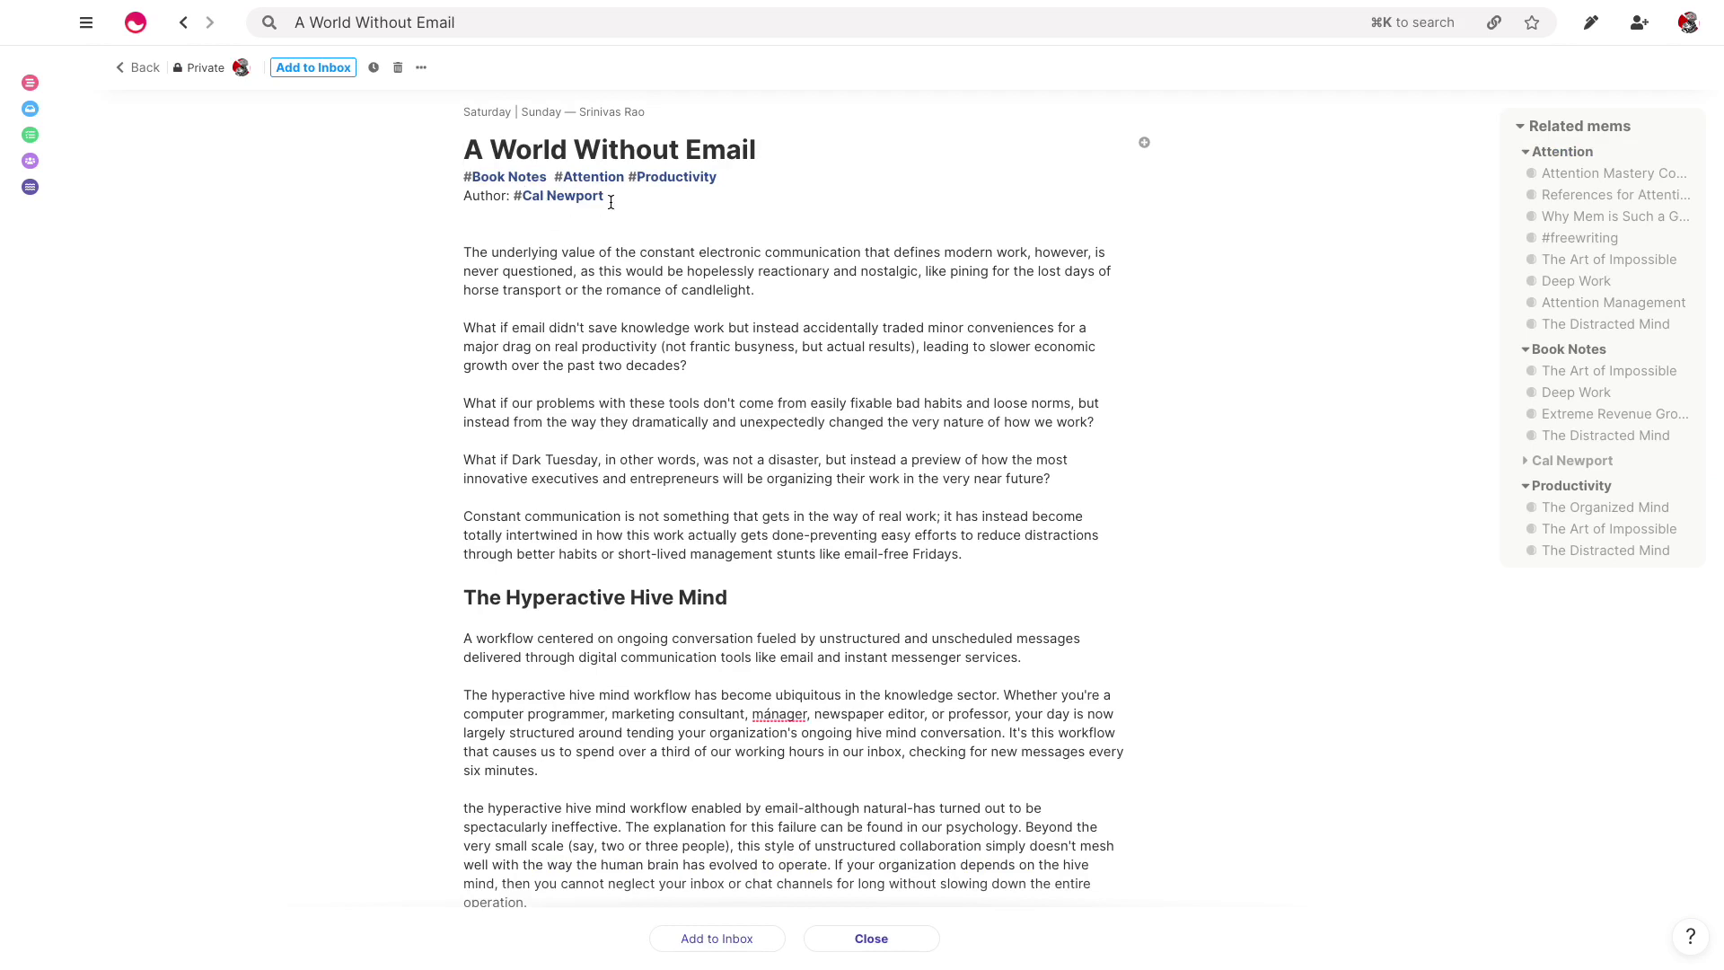
click(567, 195)
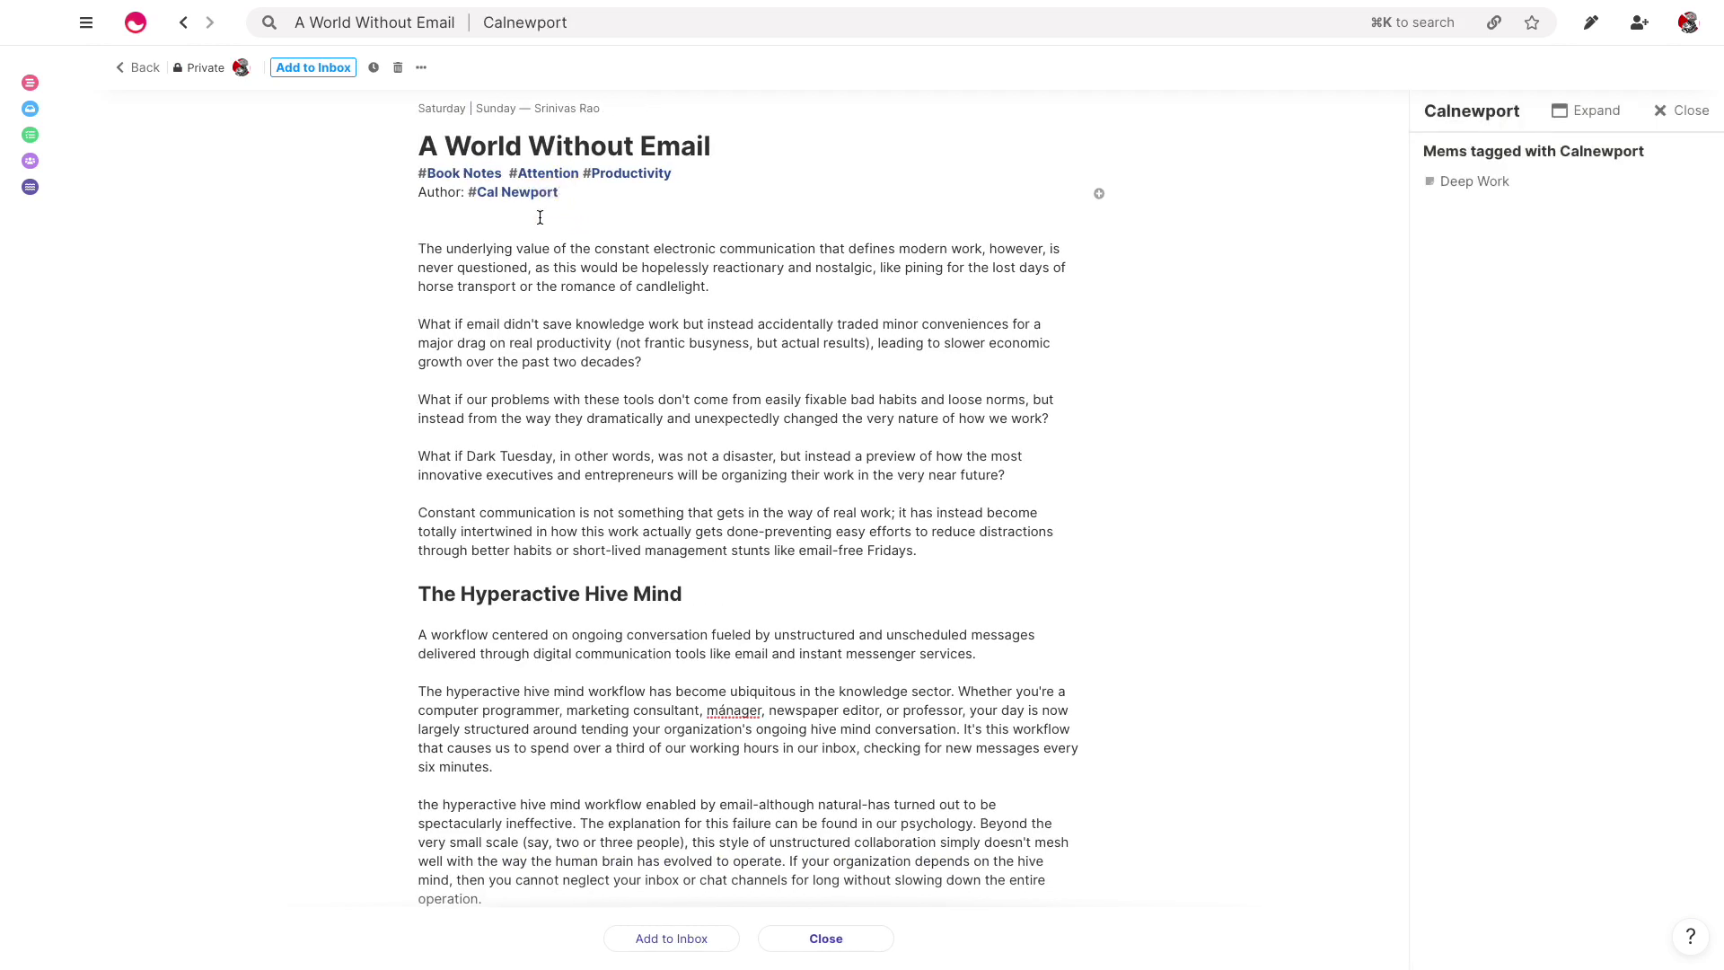
click(1472, 110)
scroll(196, 312, down, 10)
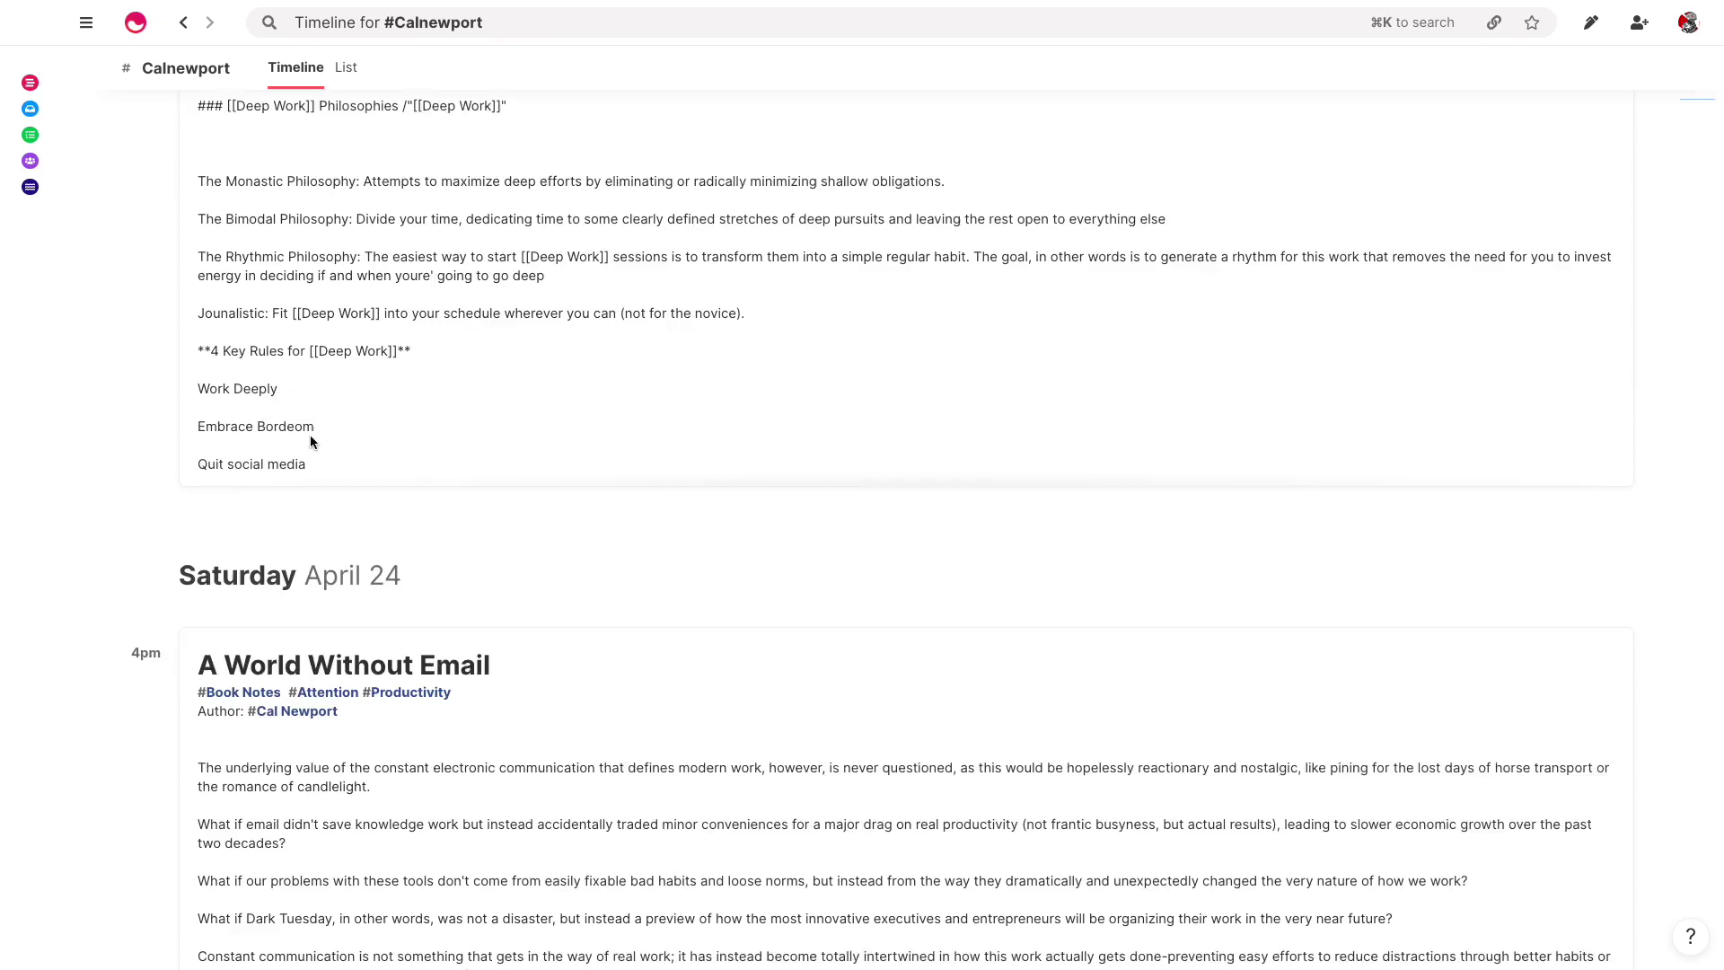
scroll(323, 485, up, 12)
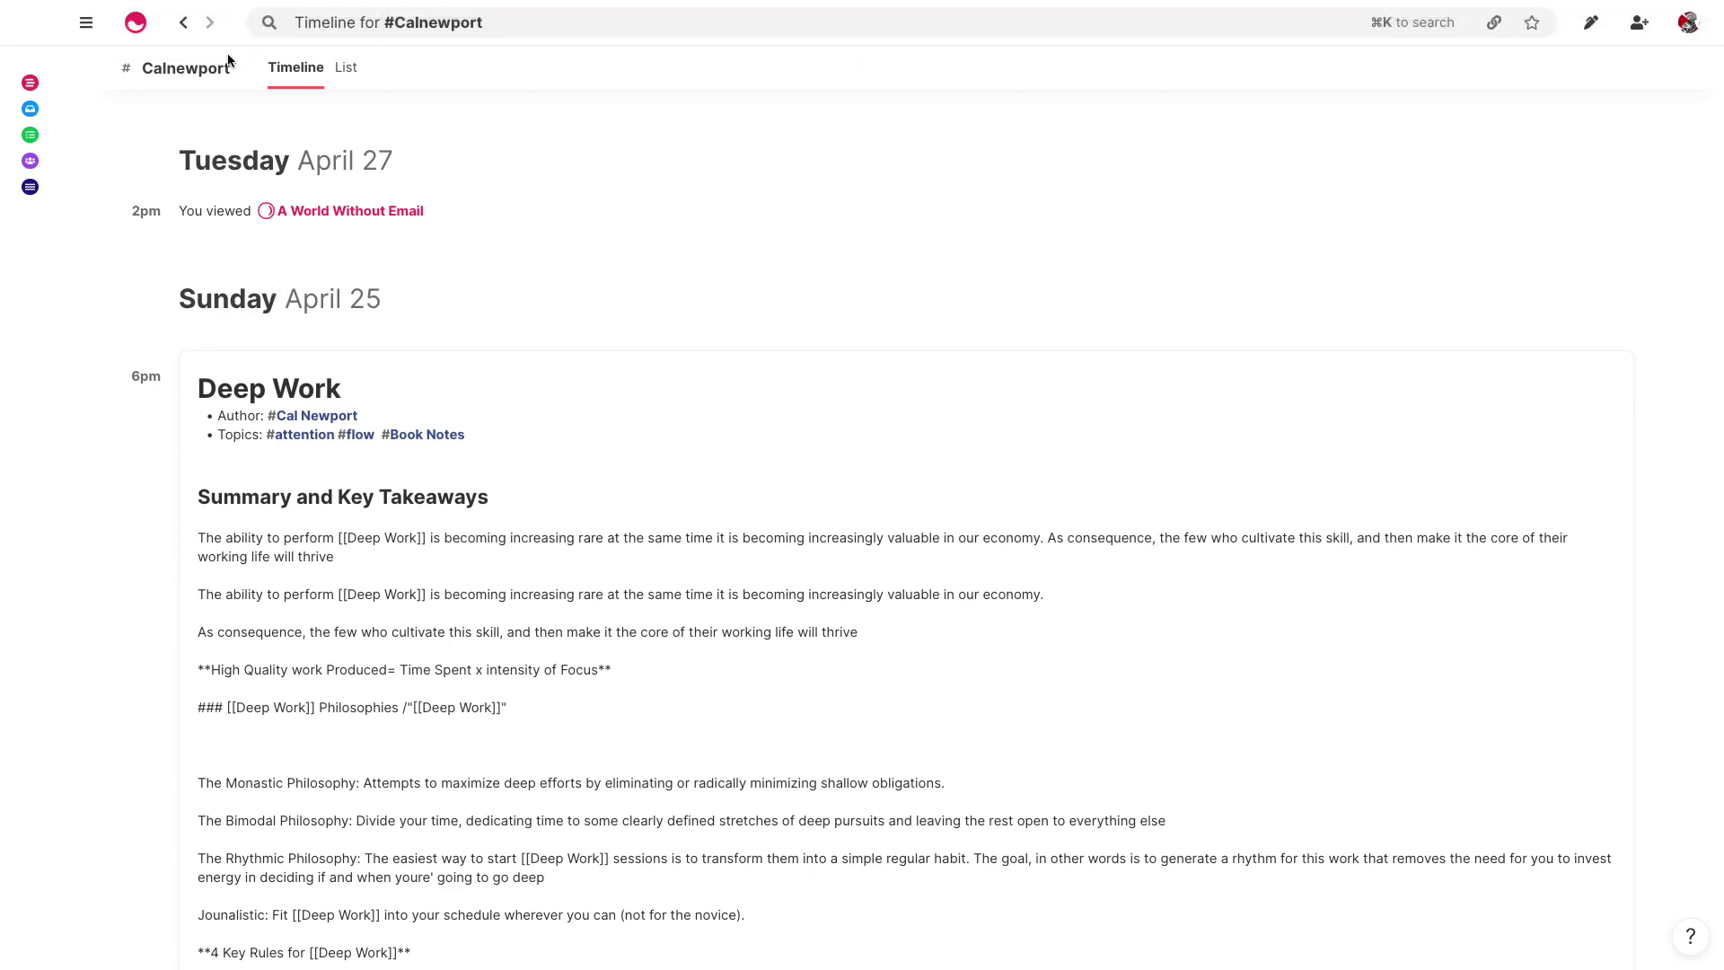
- Return to the A World Without Email book note and skim its opening passages
click(184, 22)
scroll(536, 270, down, 2)
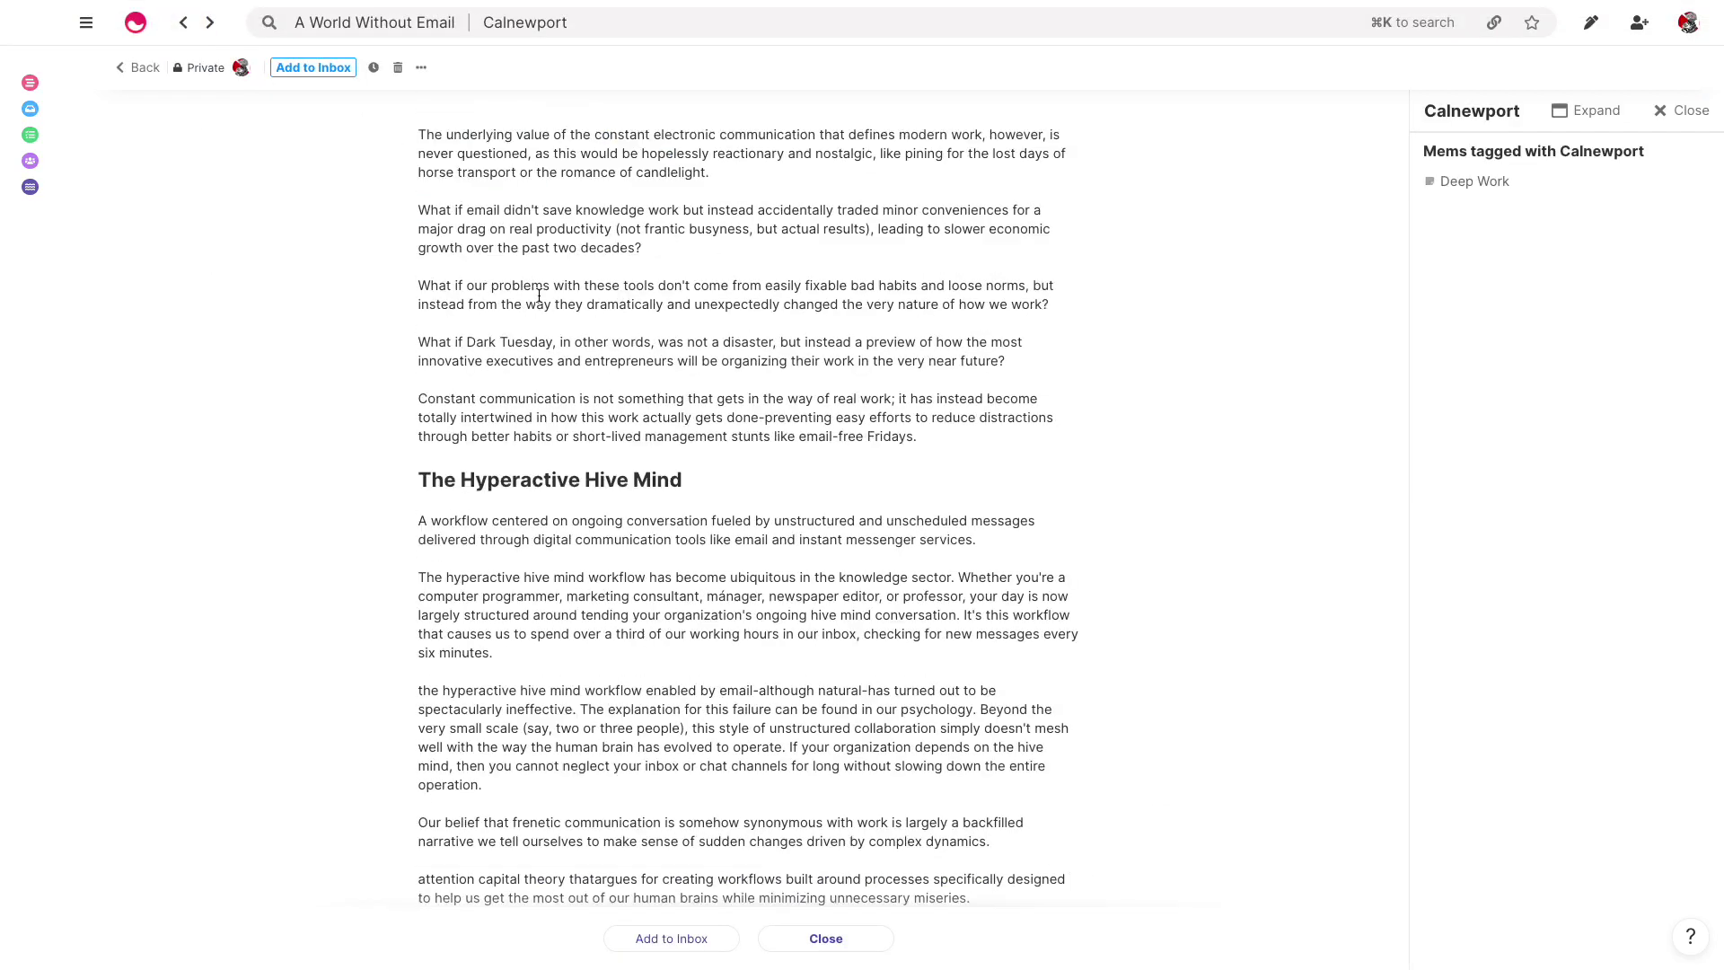
scroll(575, 350, up, 2)
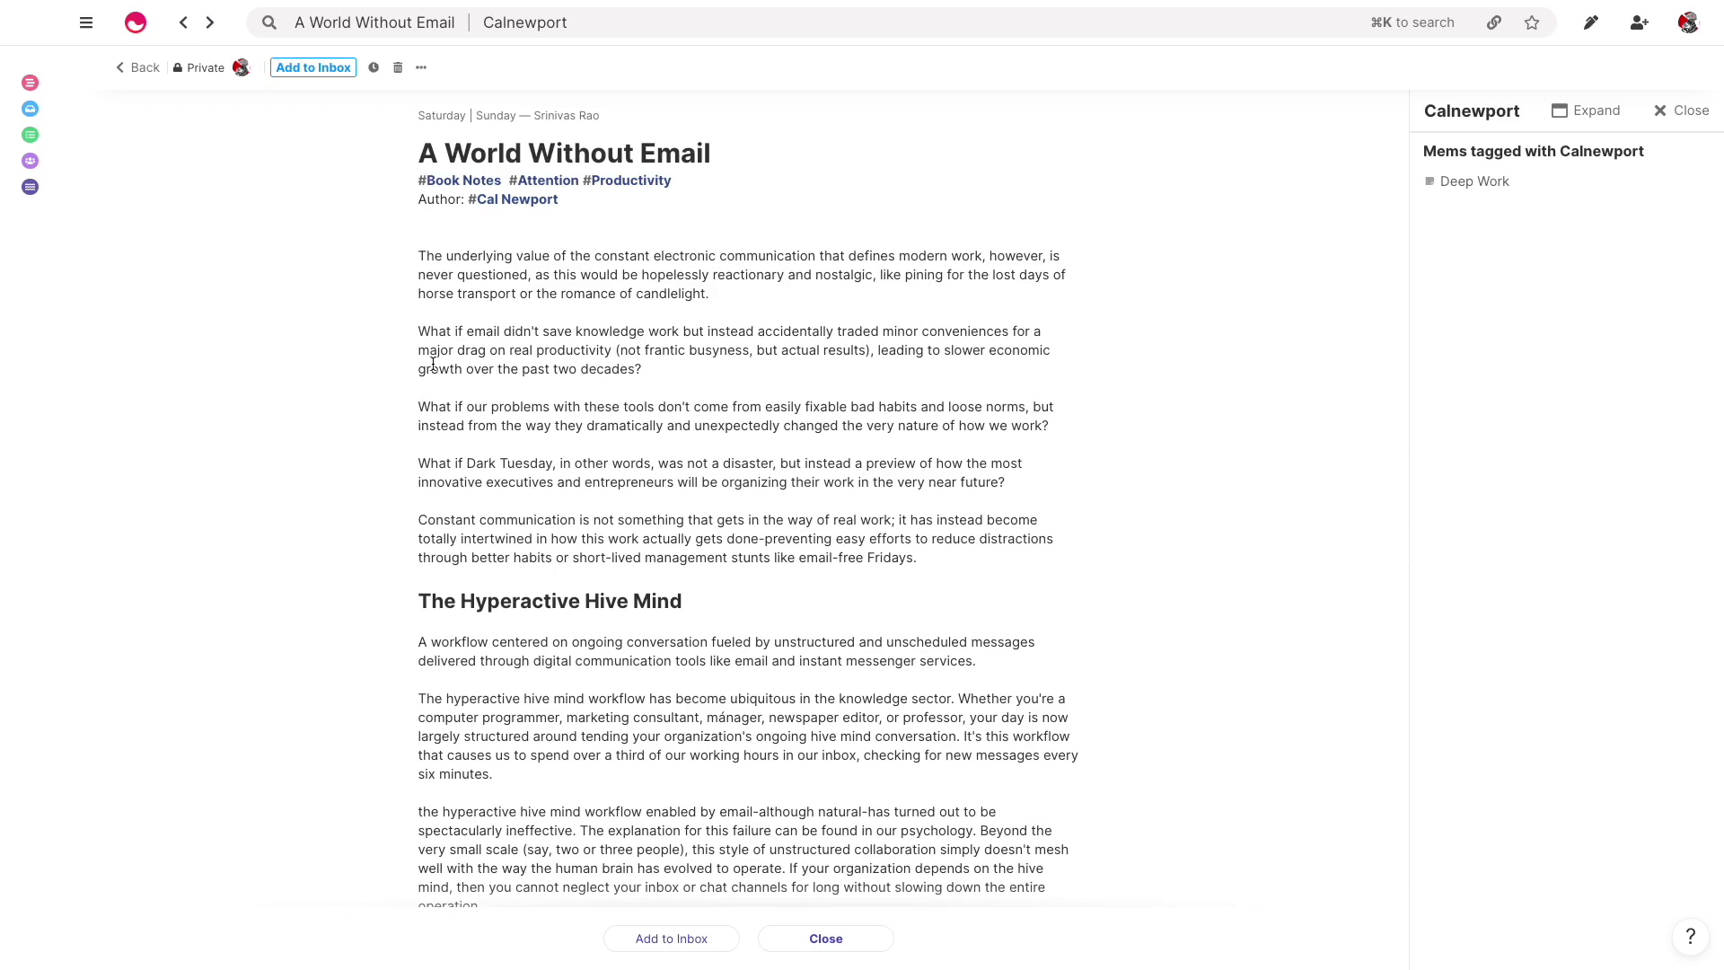
scroll(698, 304, down, 2)
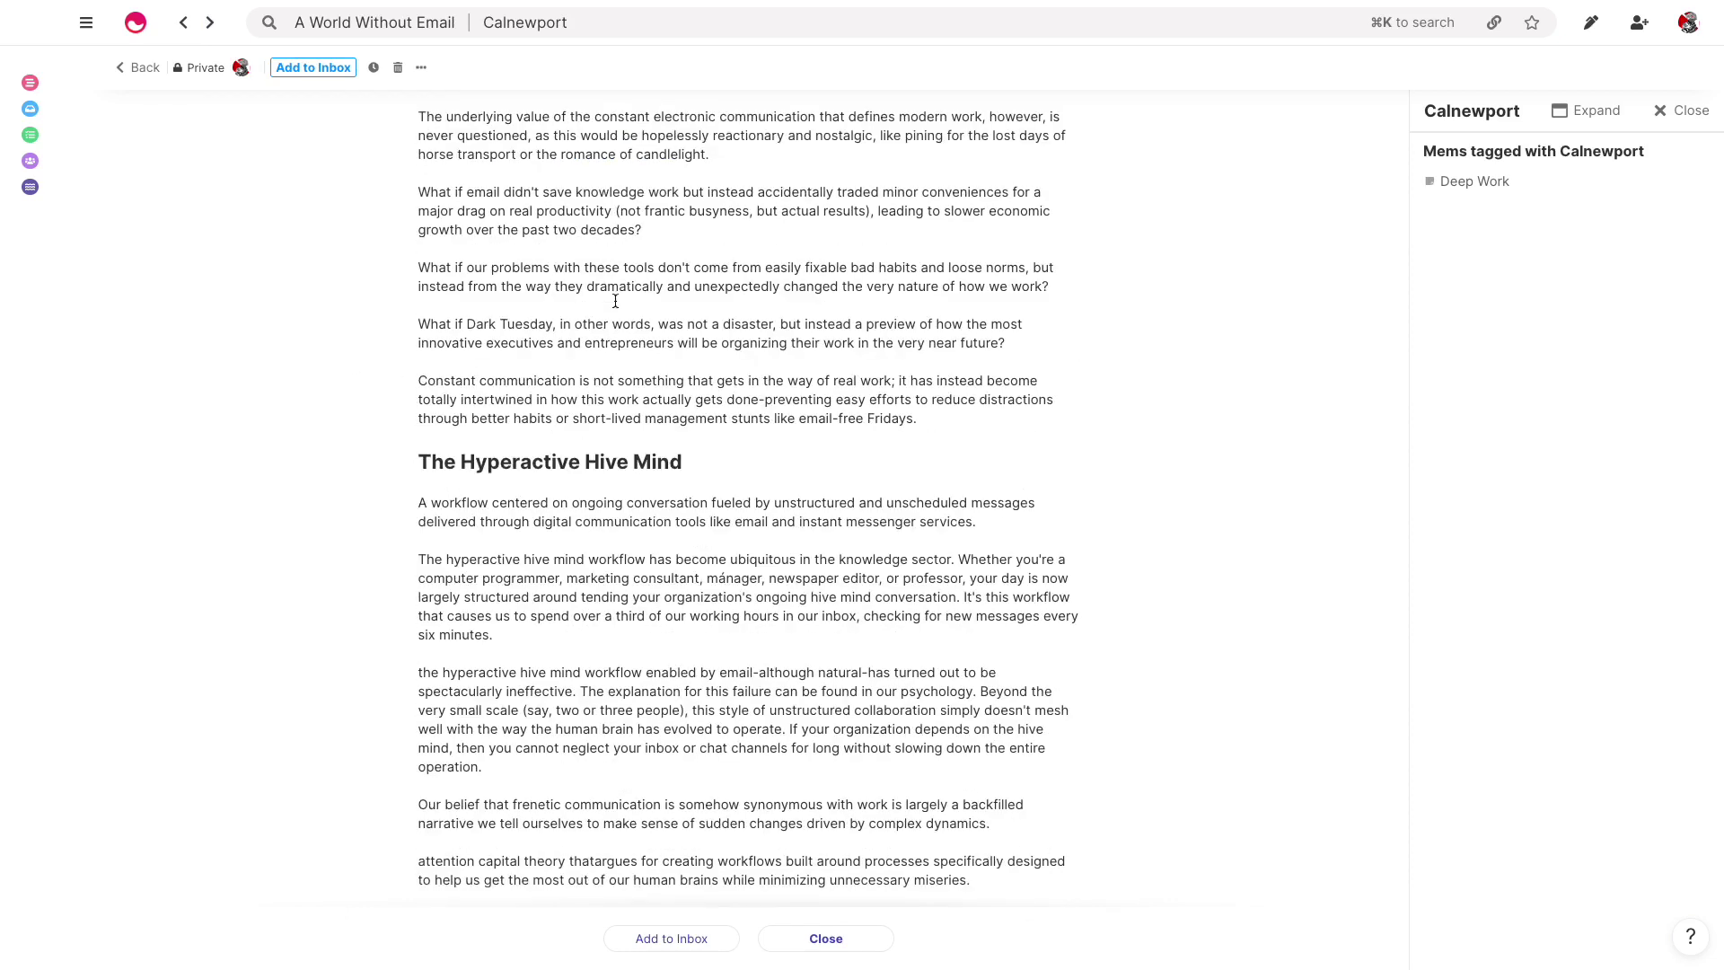
scroll(653, 386, down, 1)
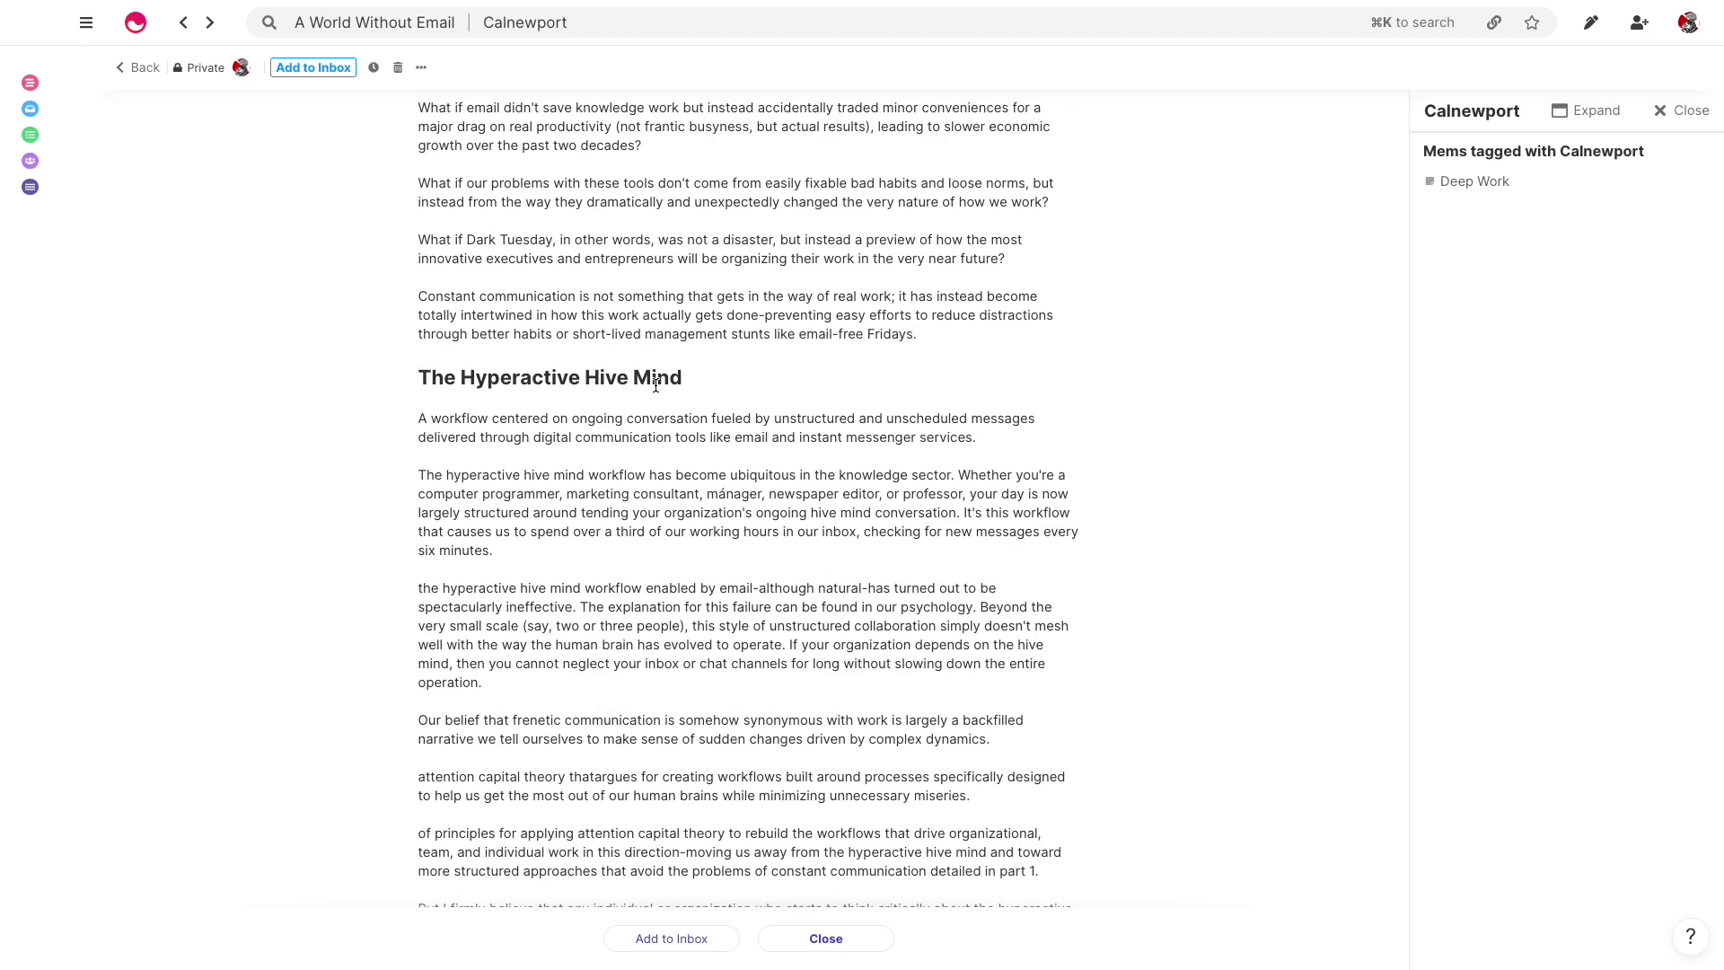
scroll(654, 394, up, 3)
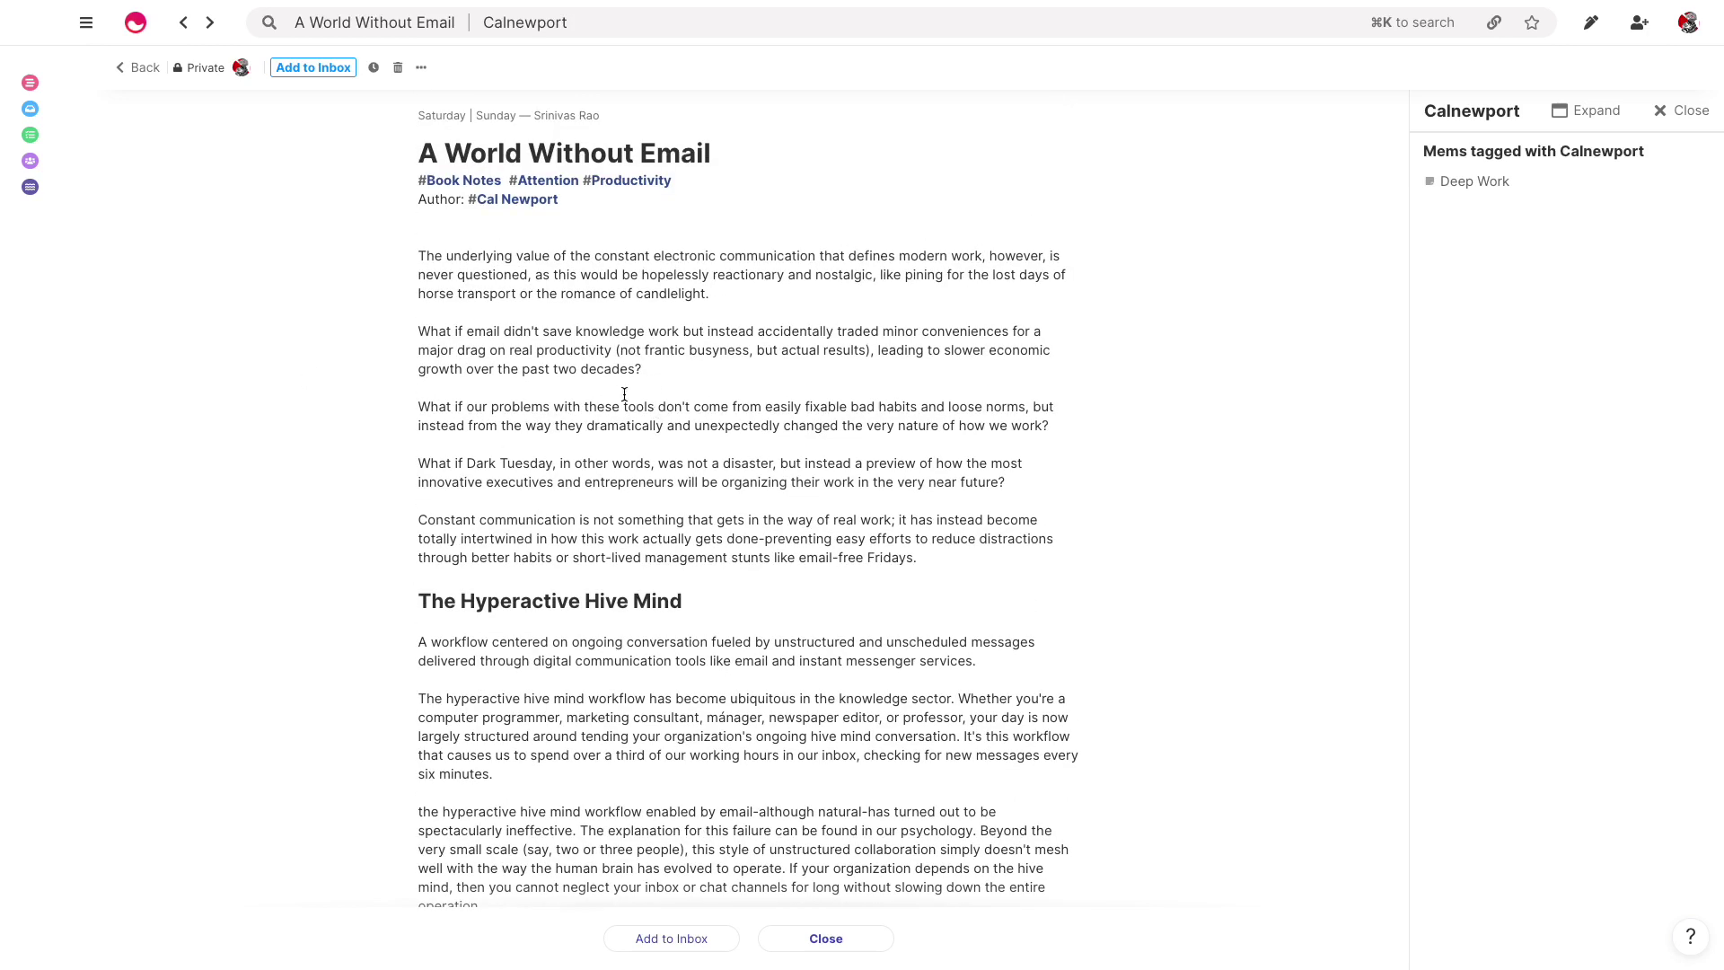
scroll(630, 264, down, 2)
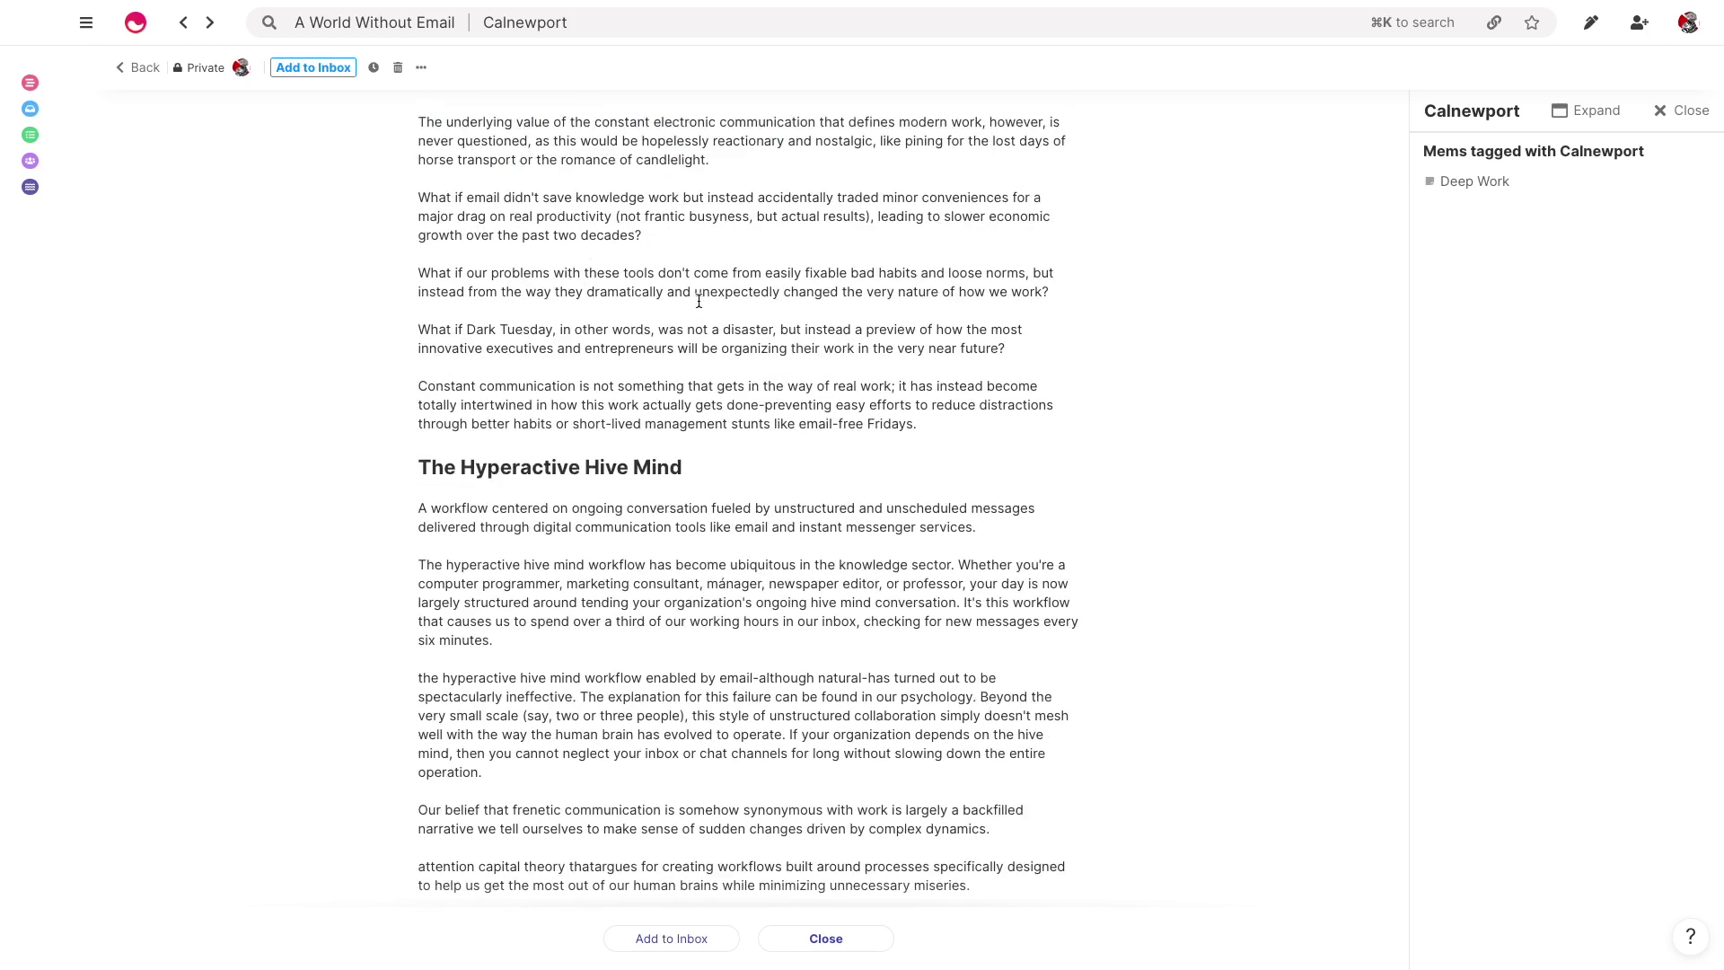
- From Notion, search 'underlying' in Mem Spotlight and paste the A World Without Email highlight
mouse_move(943, 952)
click(985, 929)
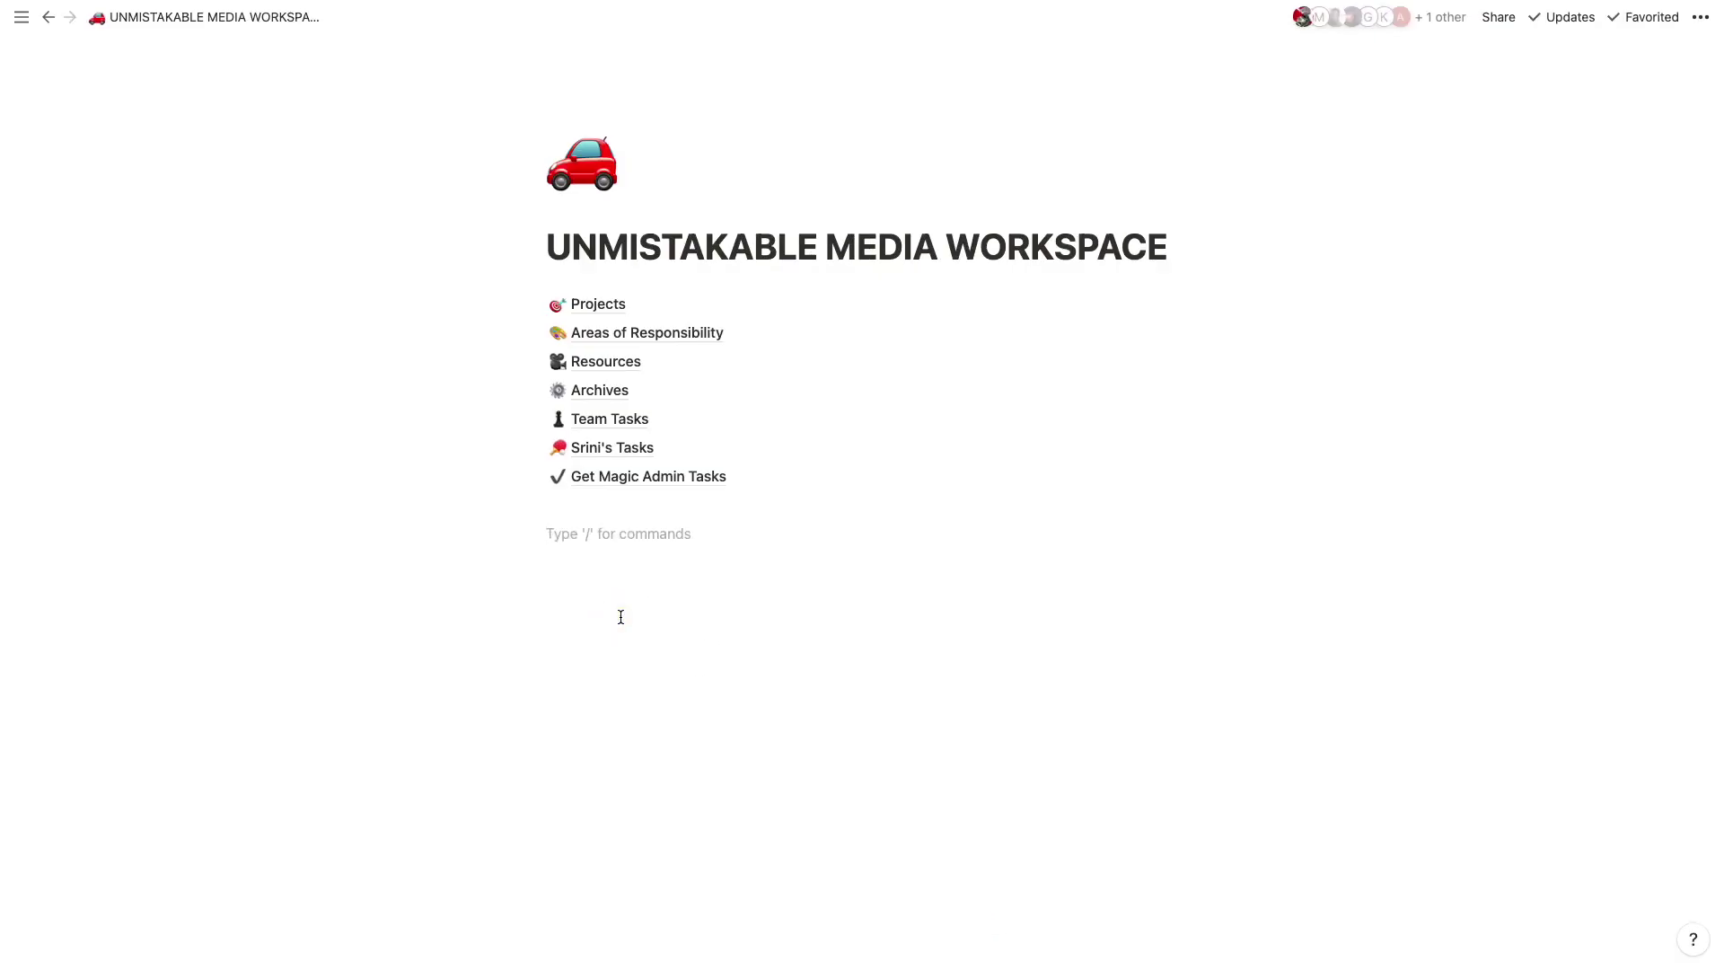
key(super+shift+space)
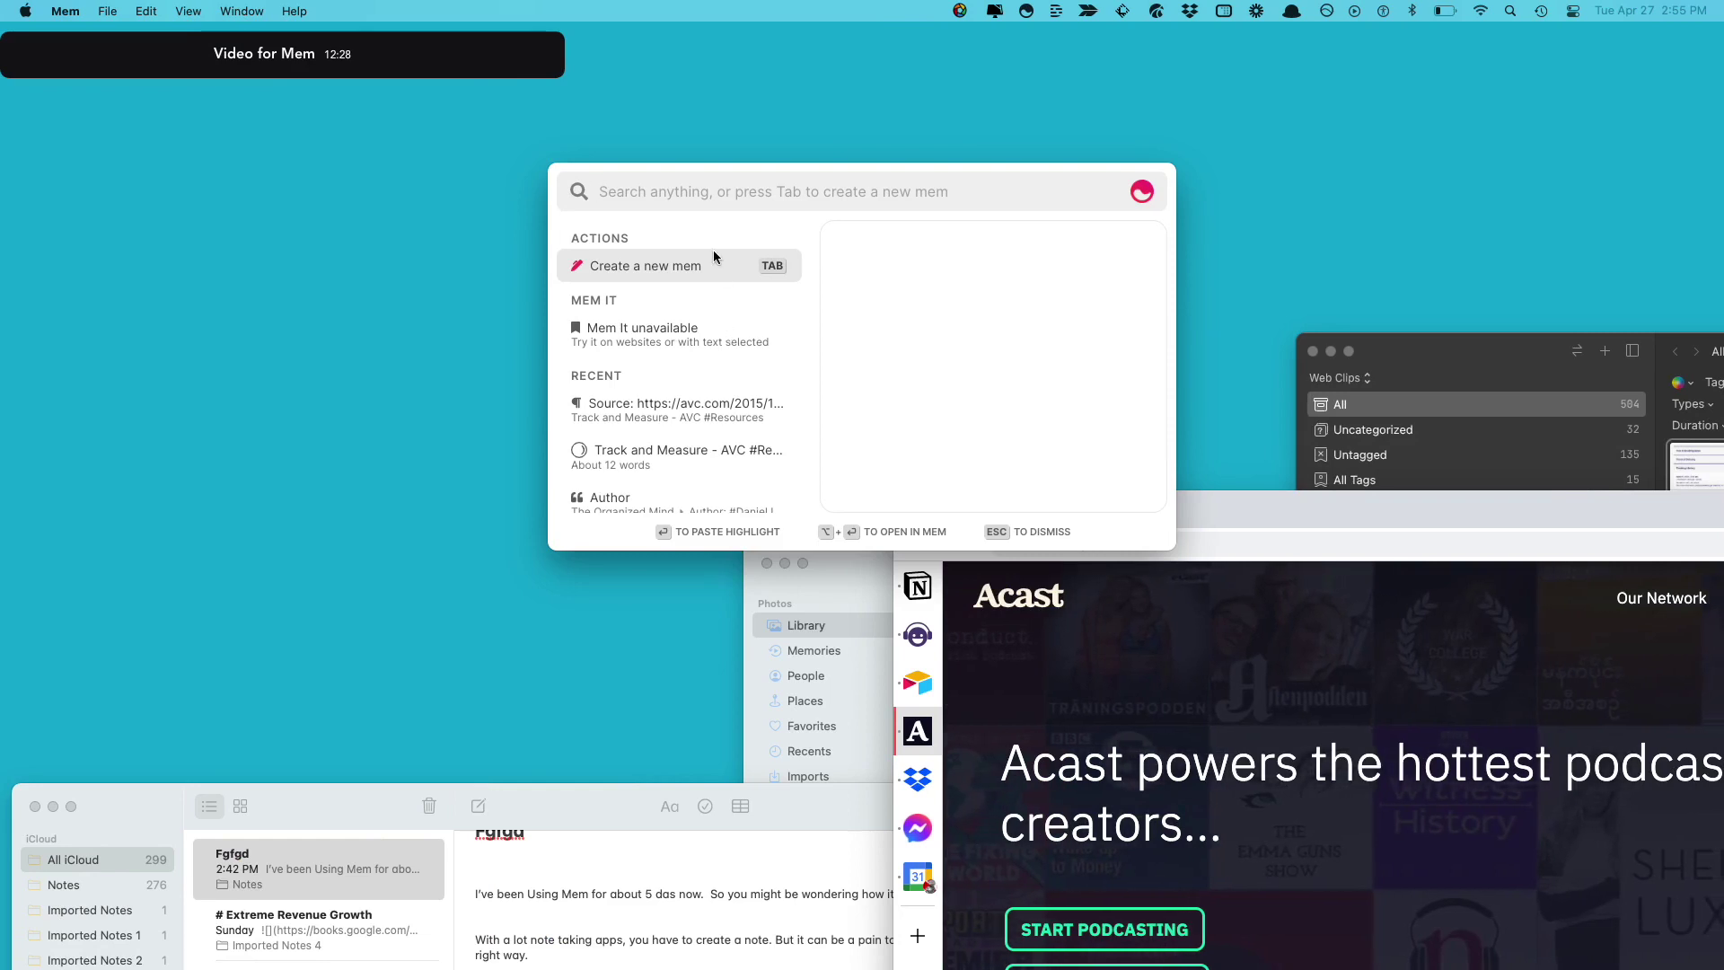
text(un)
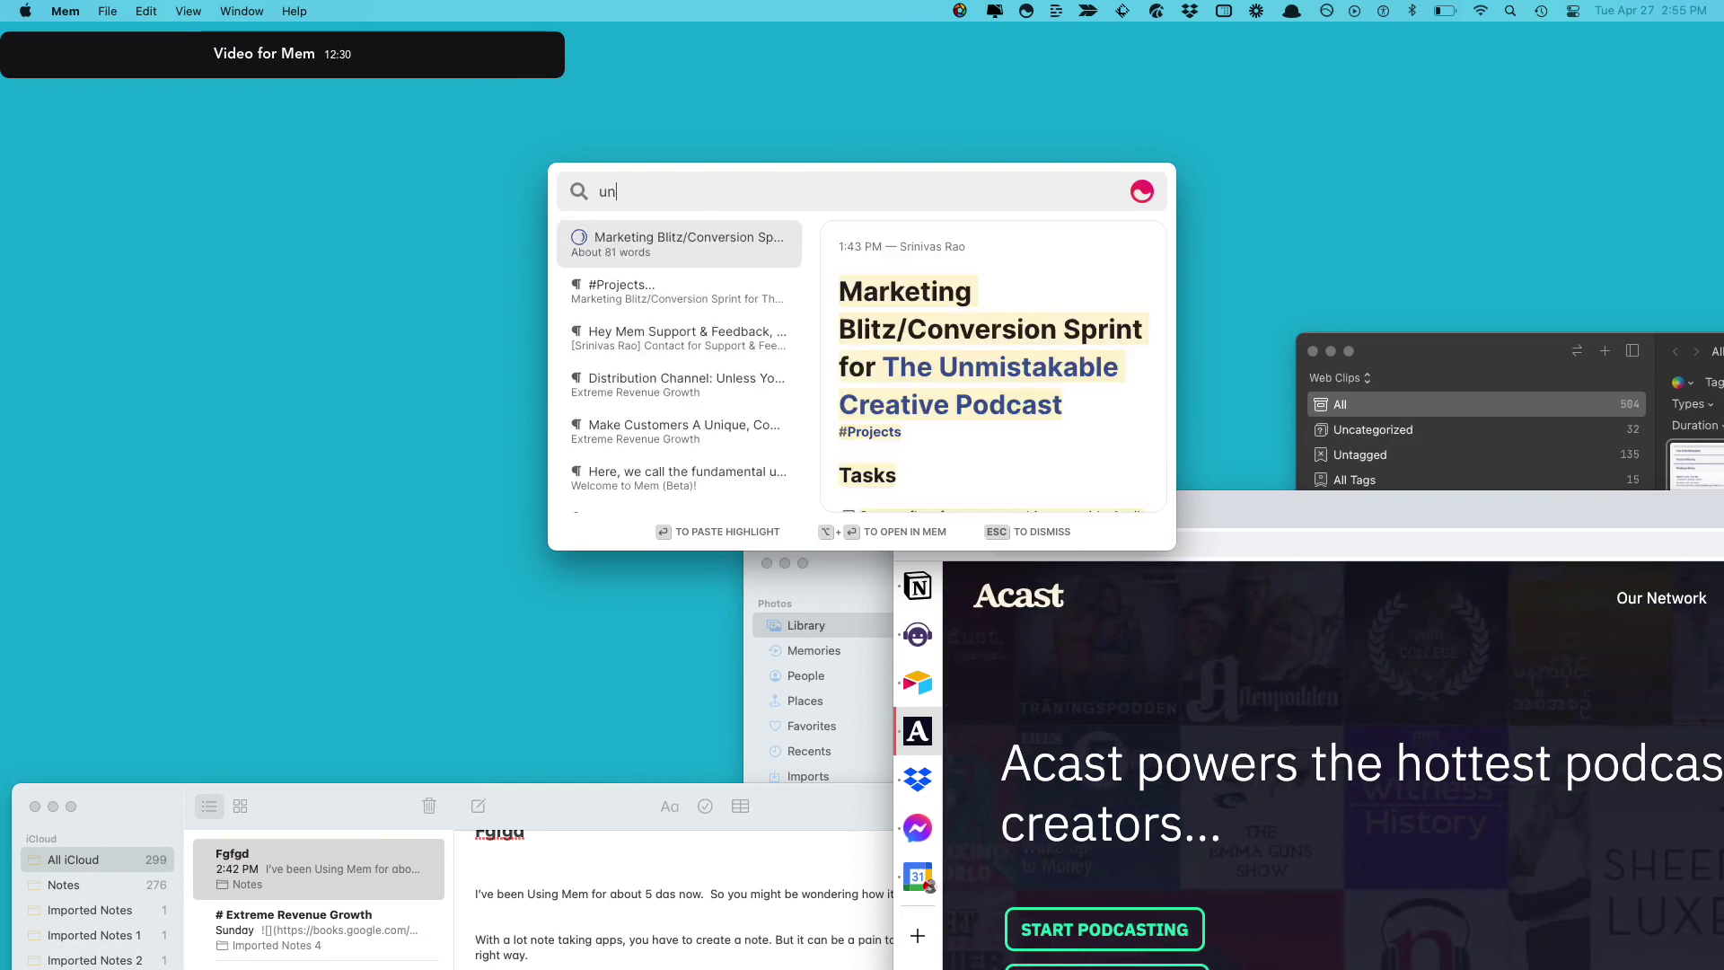
text(derlying)
key(BackSpace)
key(BackSpace)
key(BackSpace)
key(BackSpace)
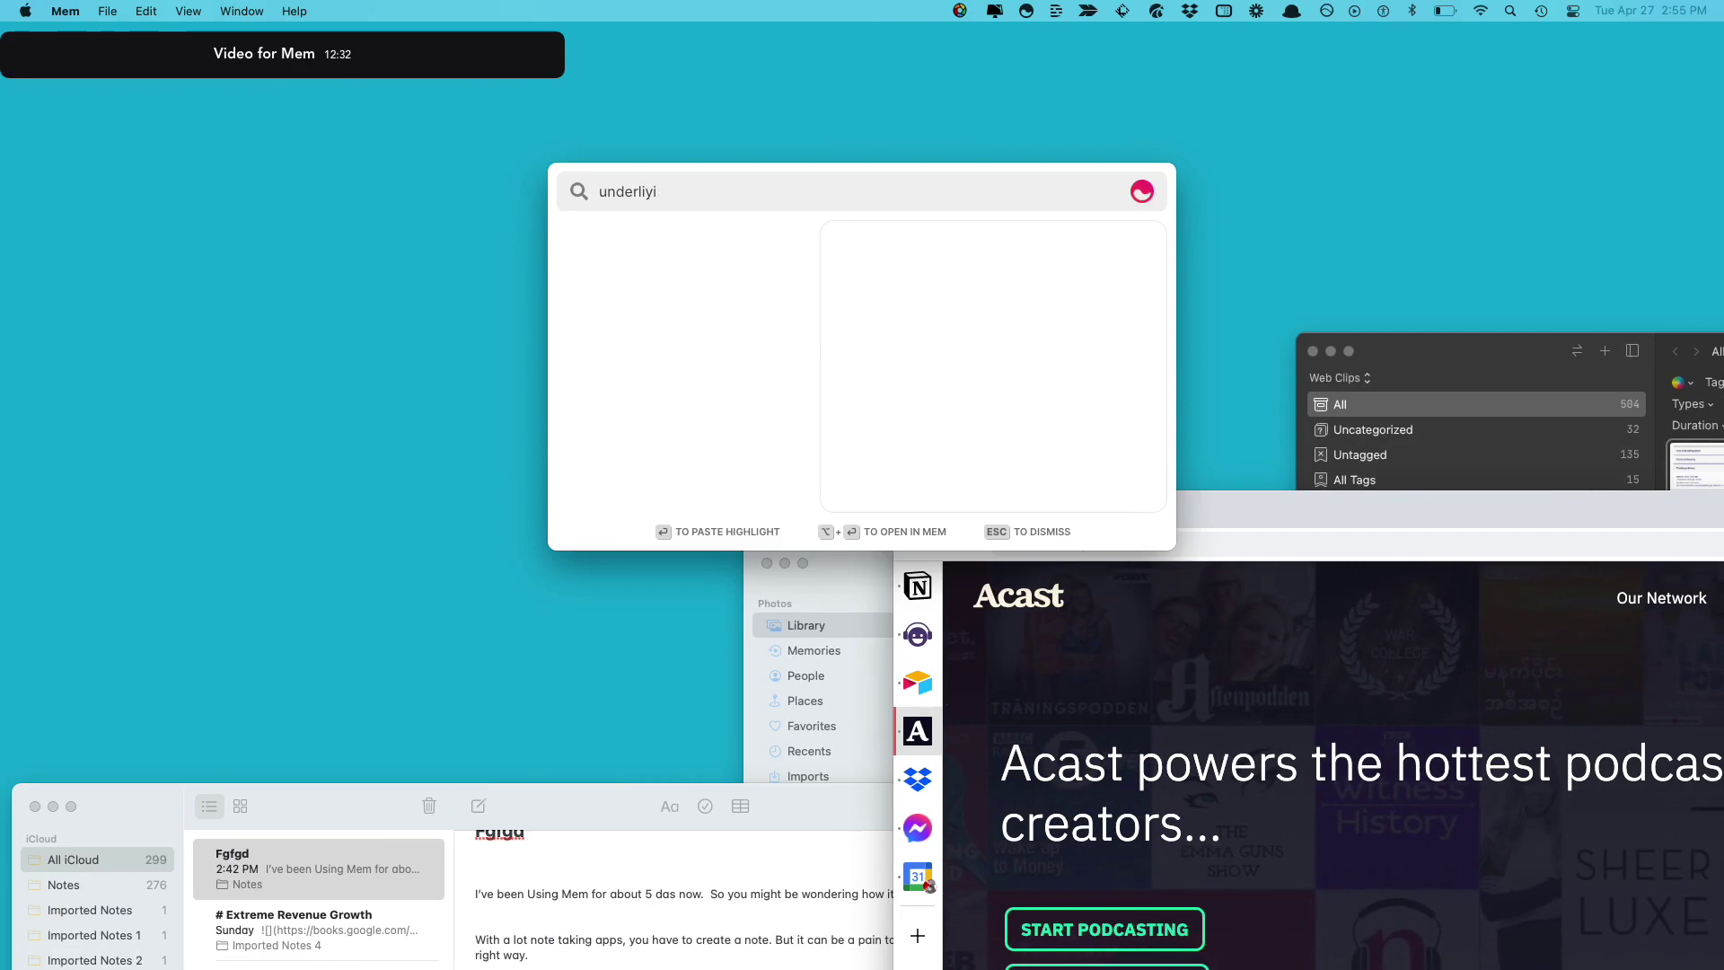
text(ying)
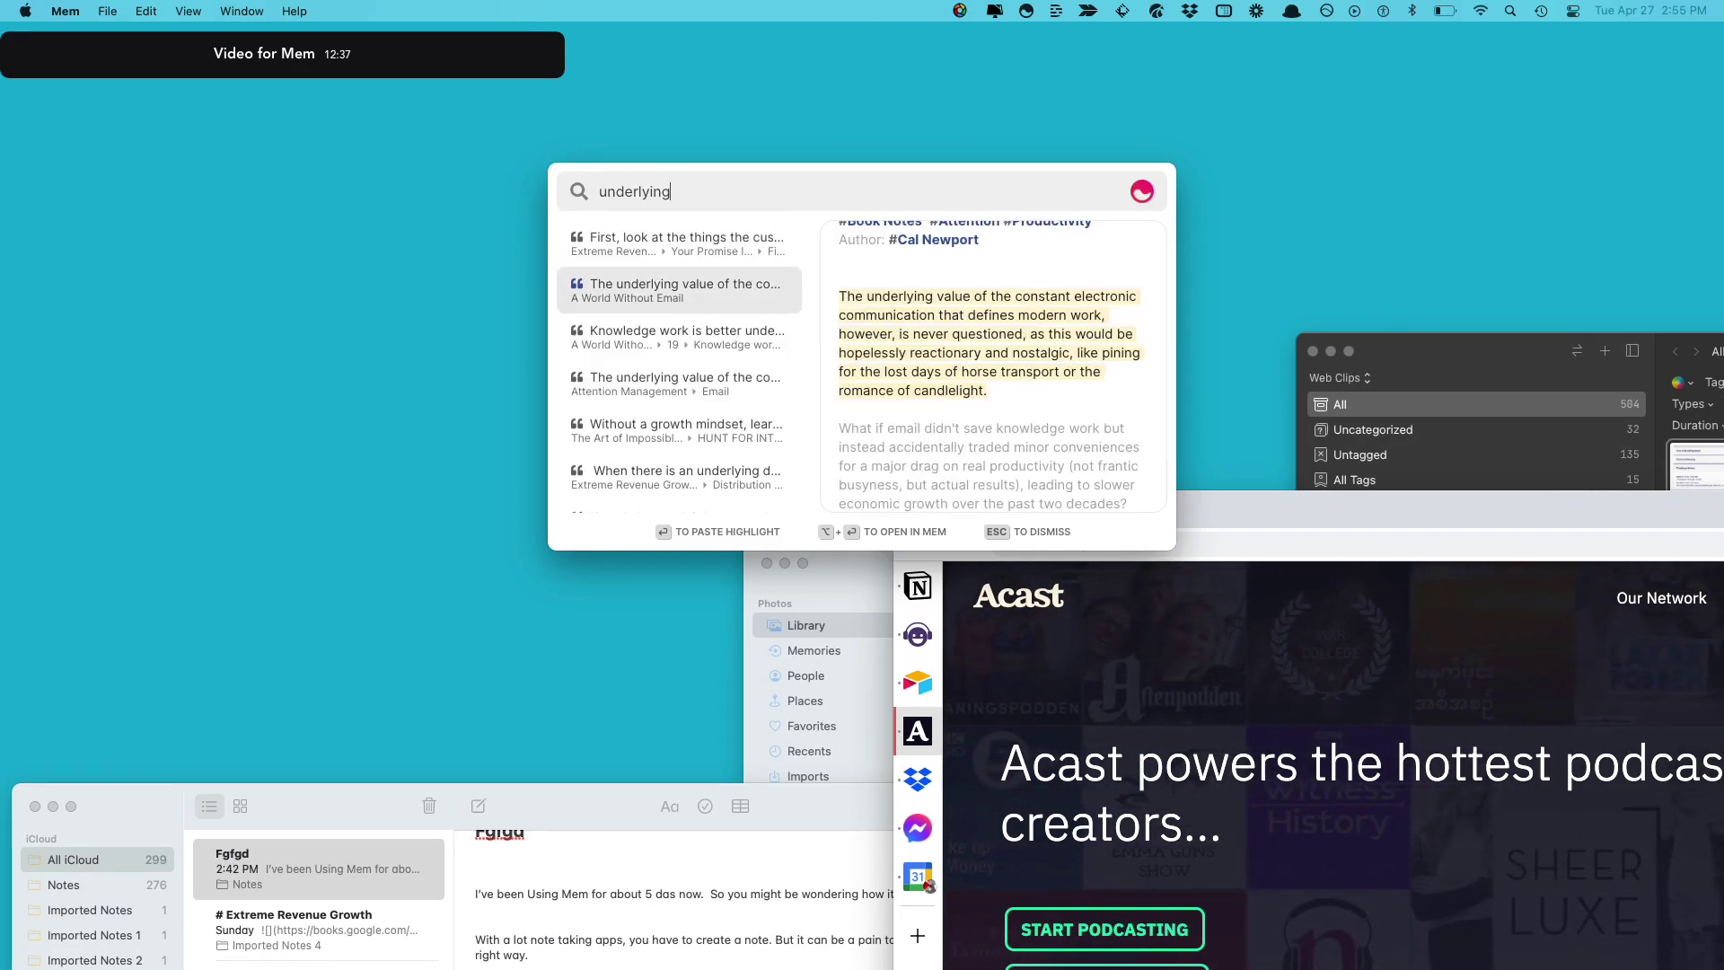
key(Return)
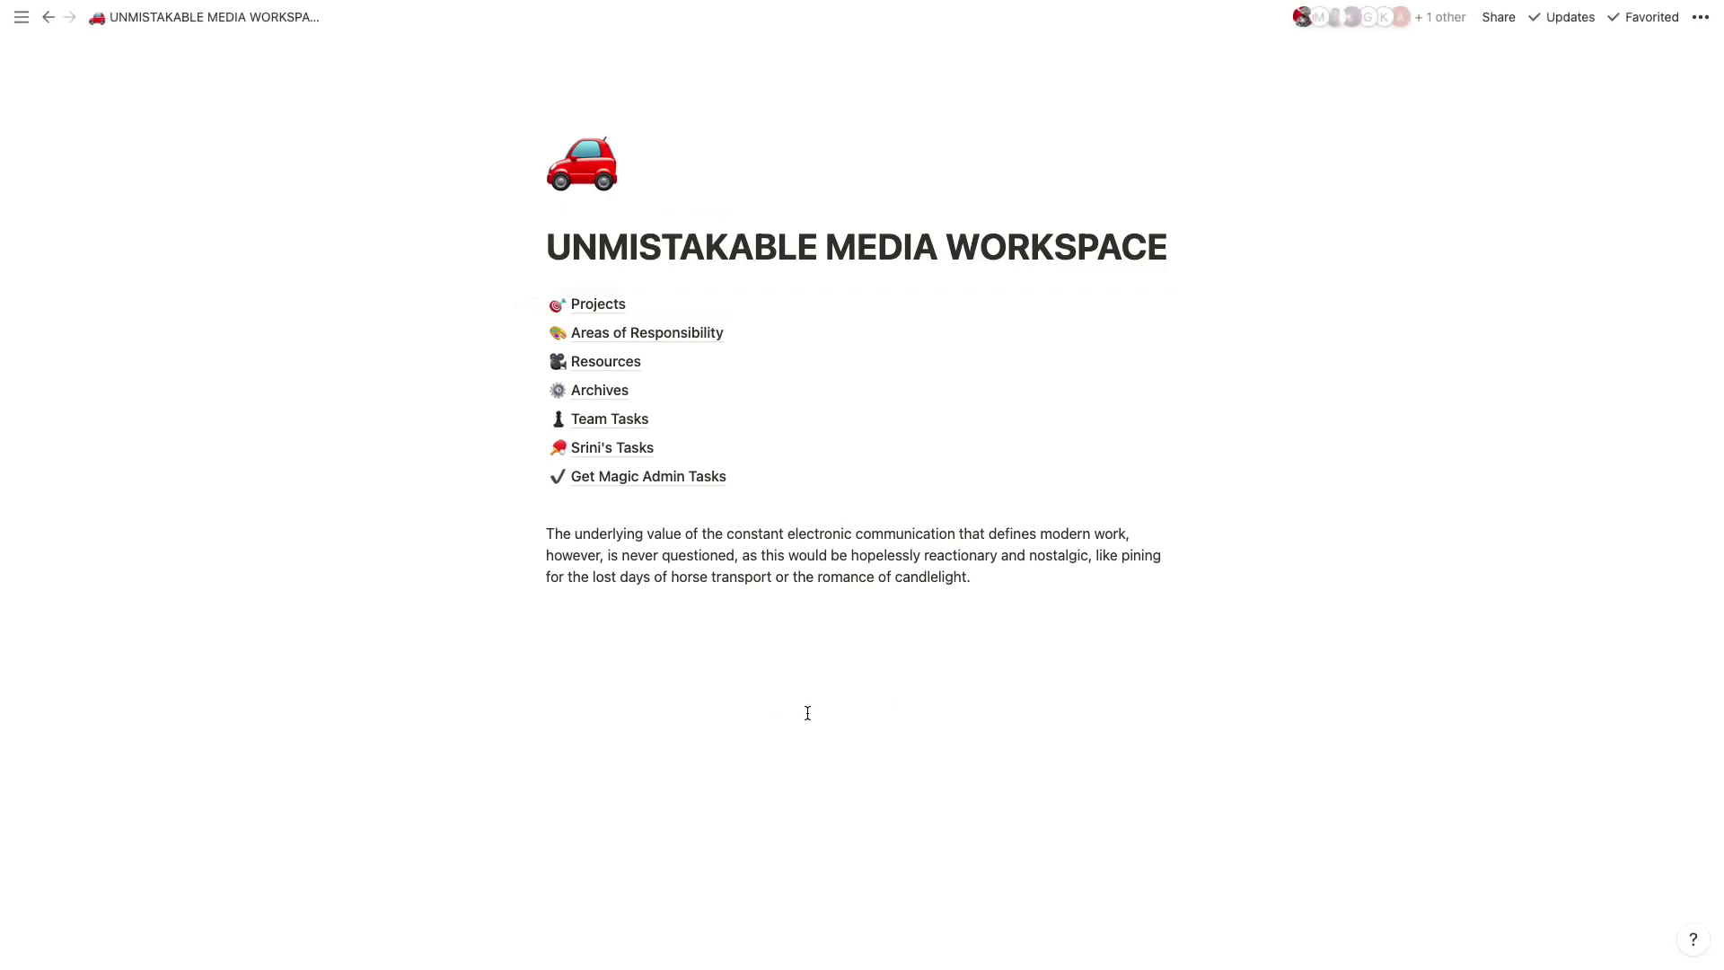
- Delete the pasted 'underlying value' paragraph from the Notion workspace page
triple_click(769, 546)
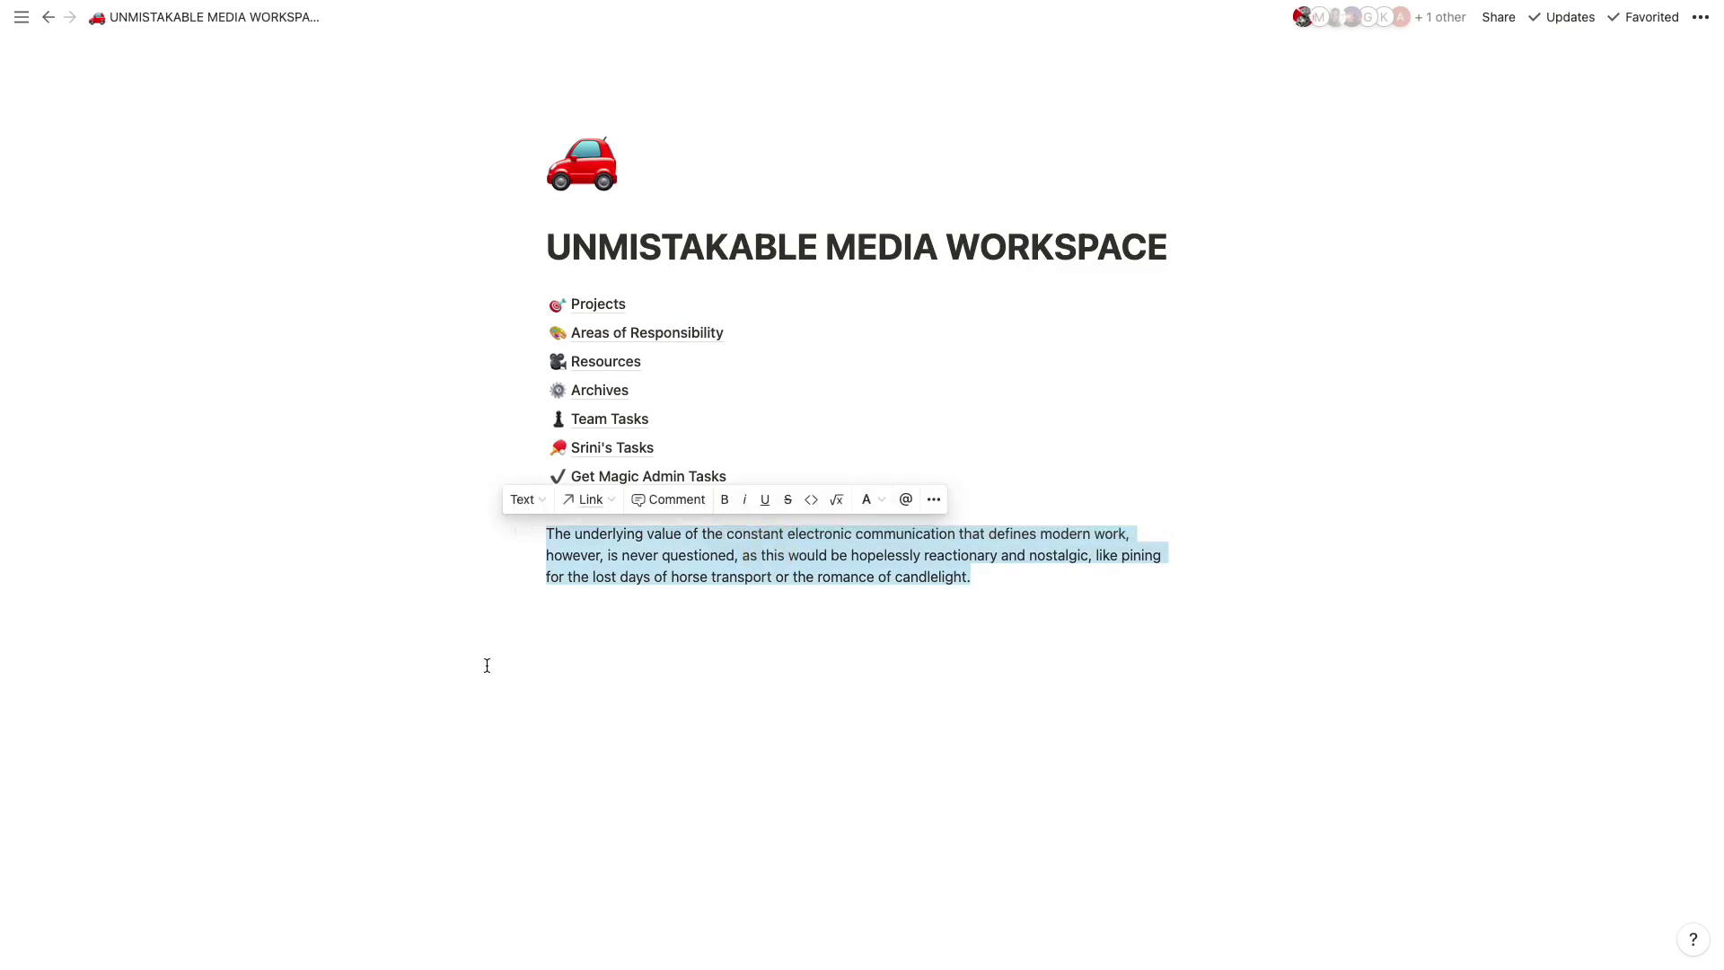
key(BackSpace)
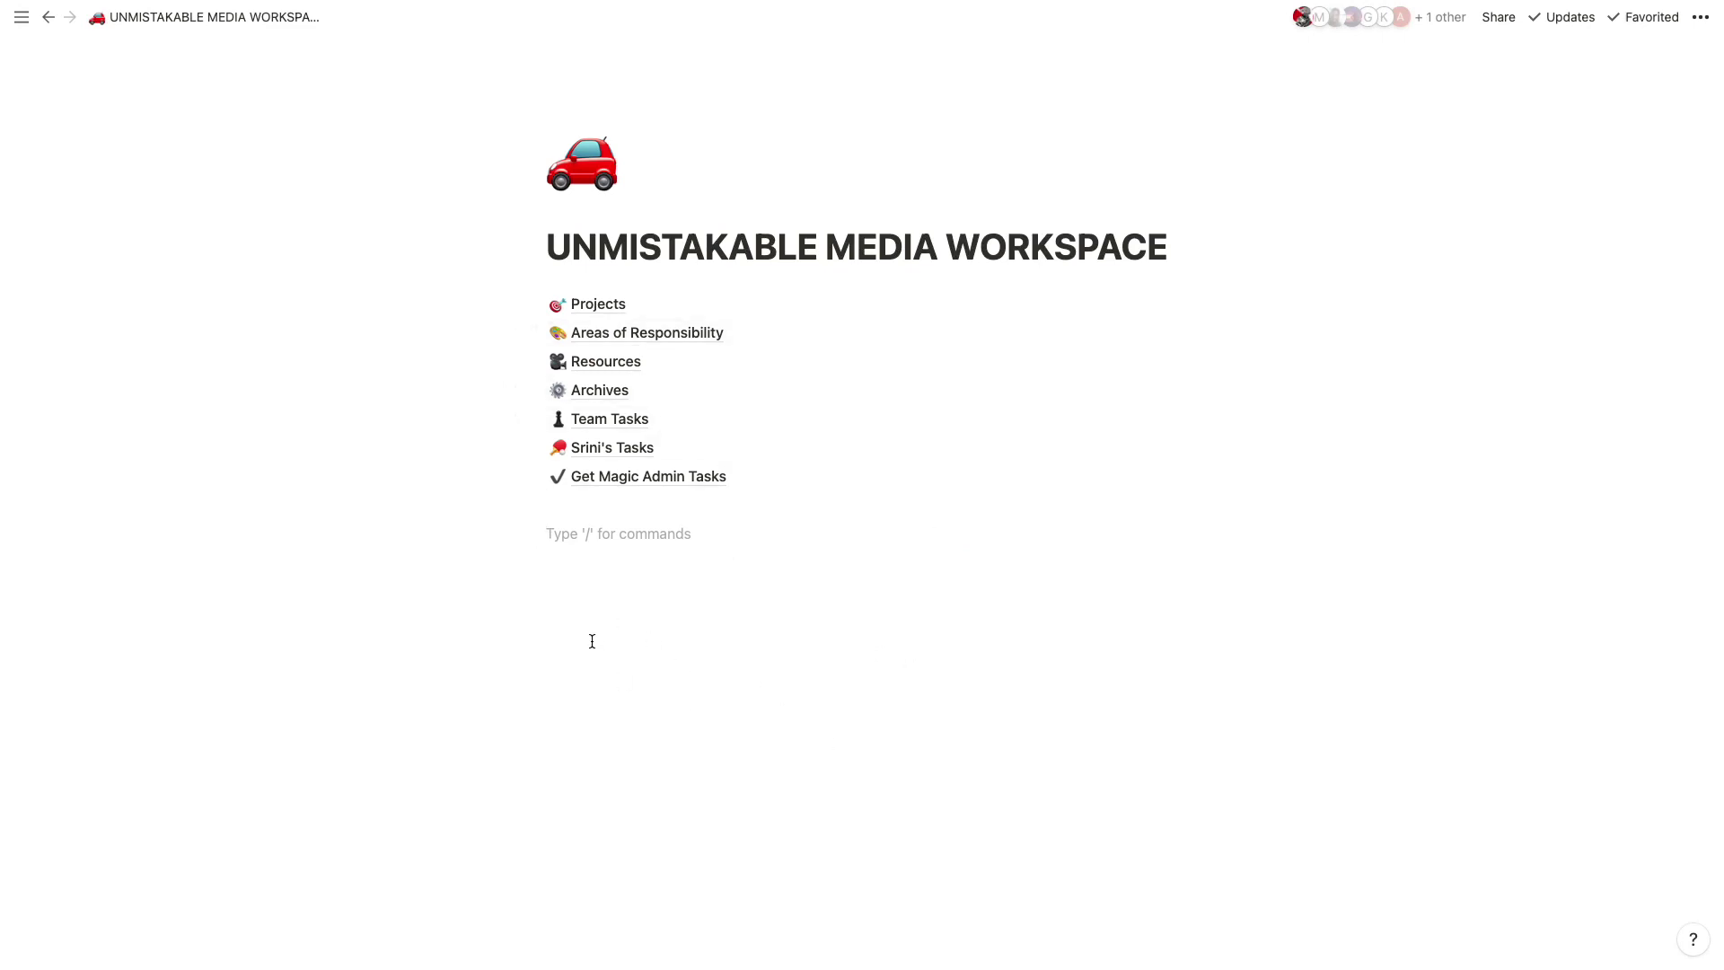
- Back in Mem, open the 'What Makes Mem Different…' mem and place the cursor in its empty body
mouse_move(983, 965)
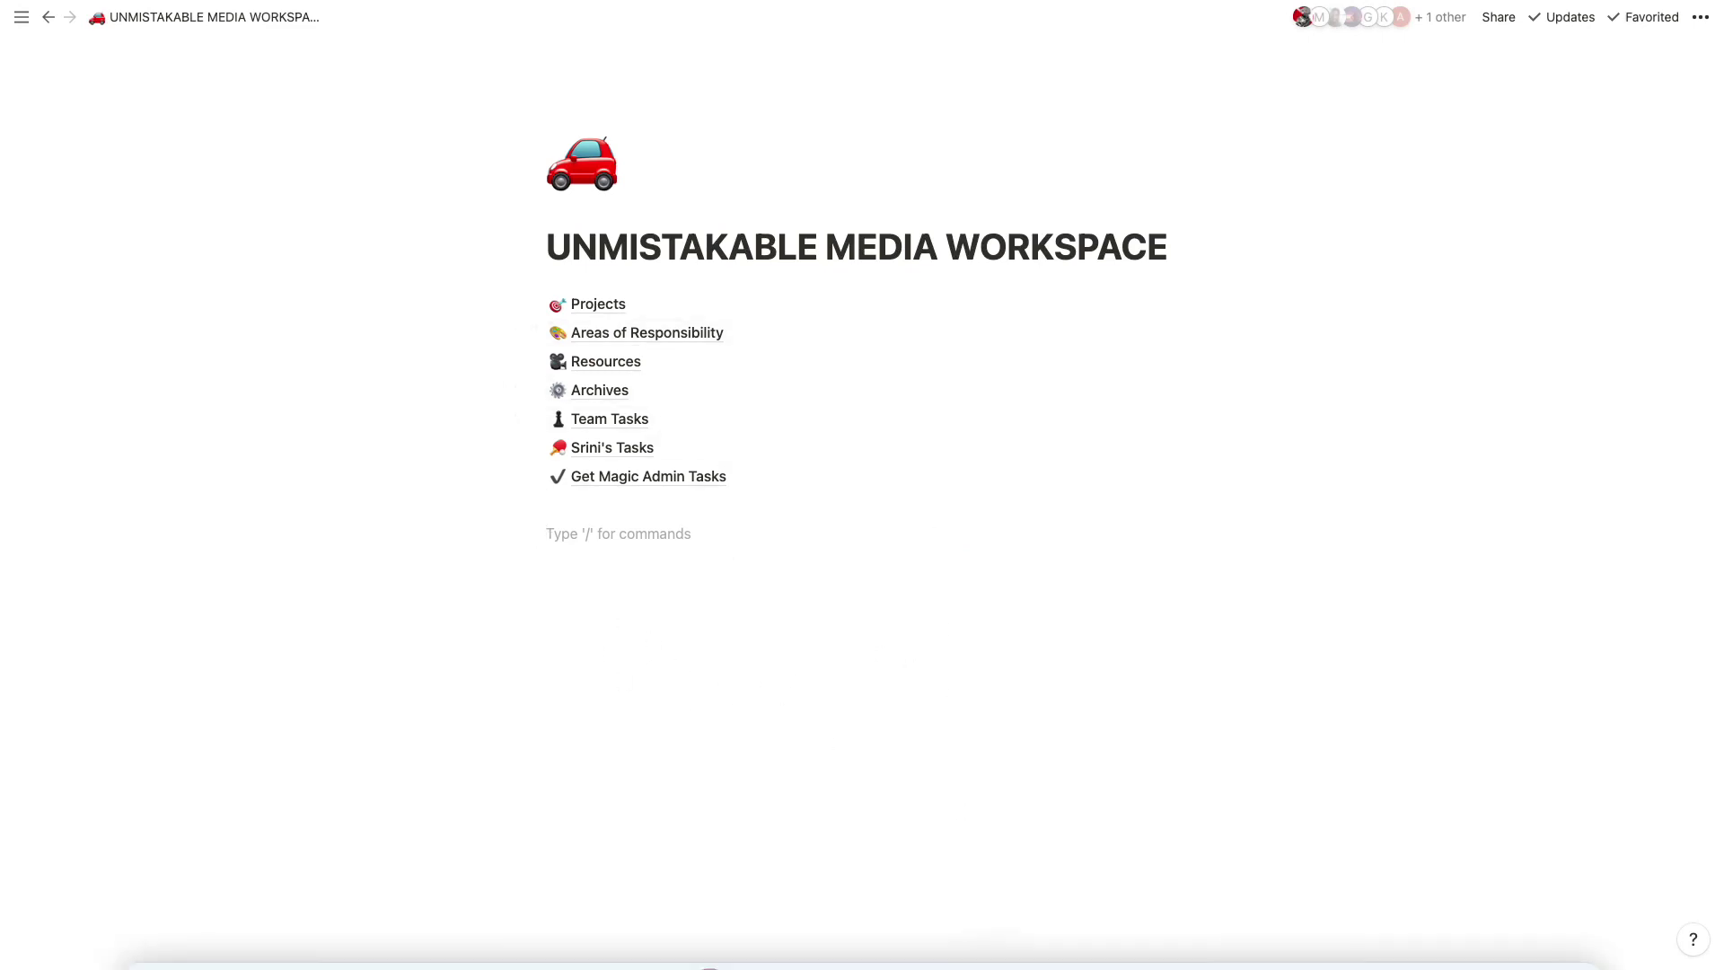
click(1169, 927)
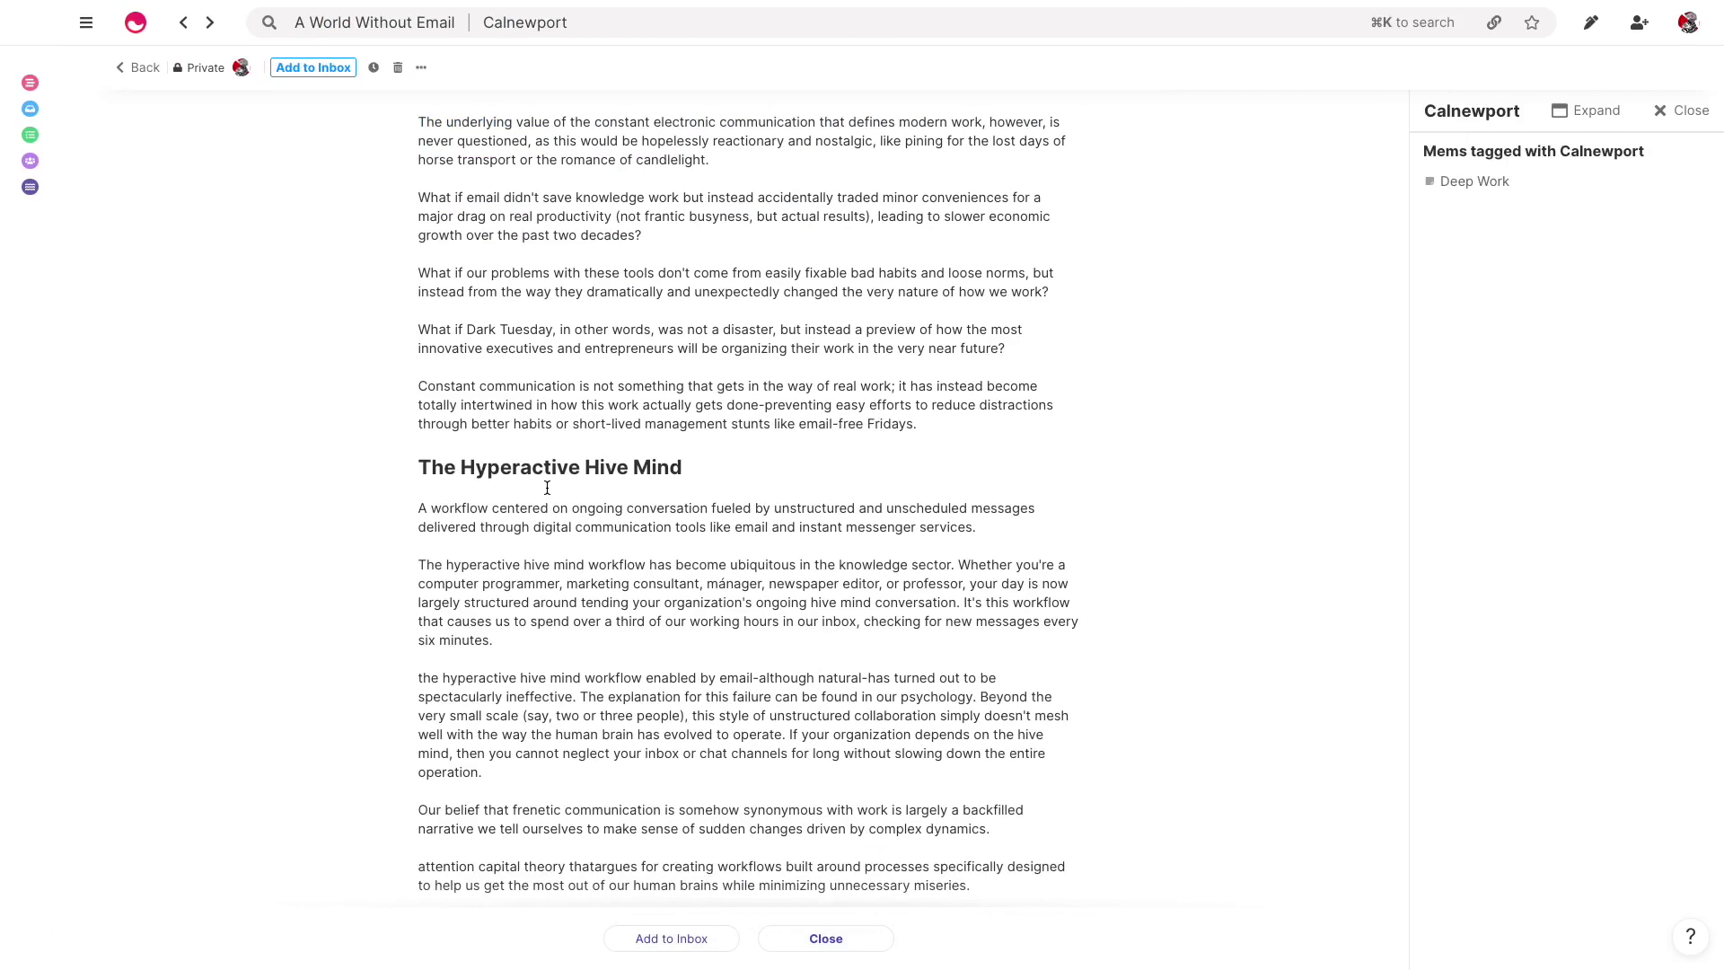
scroll(548, 508, down, 10)
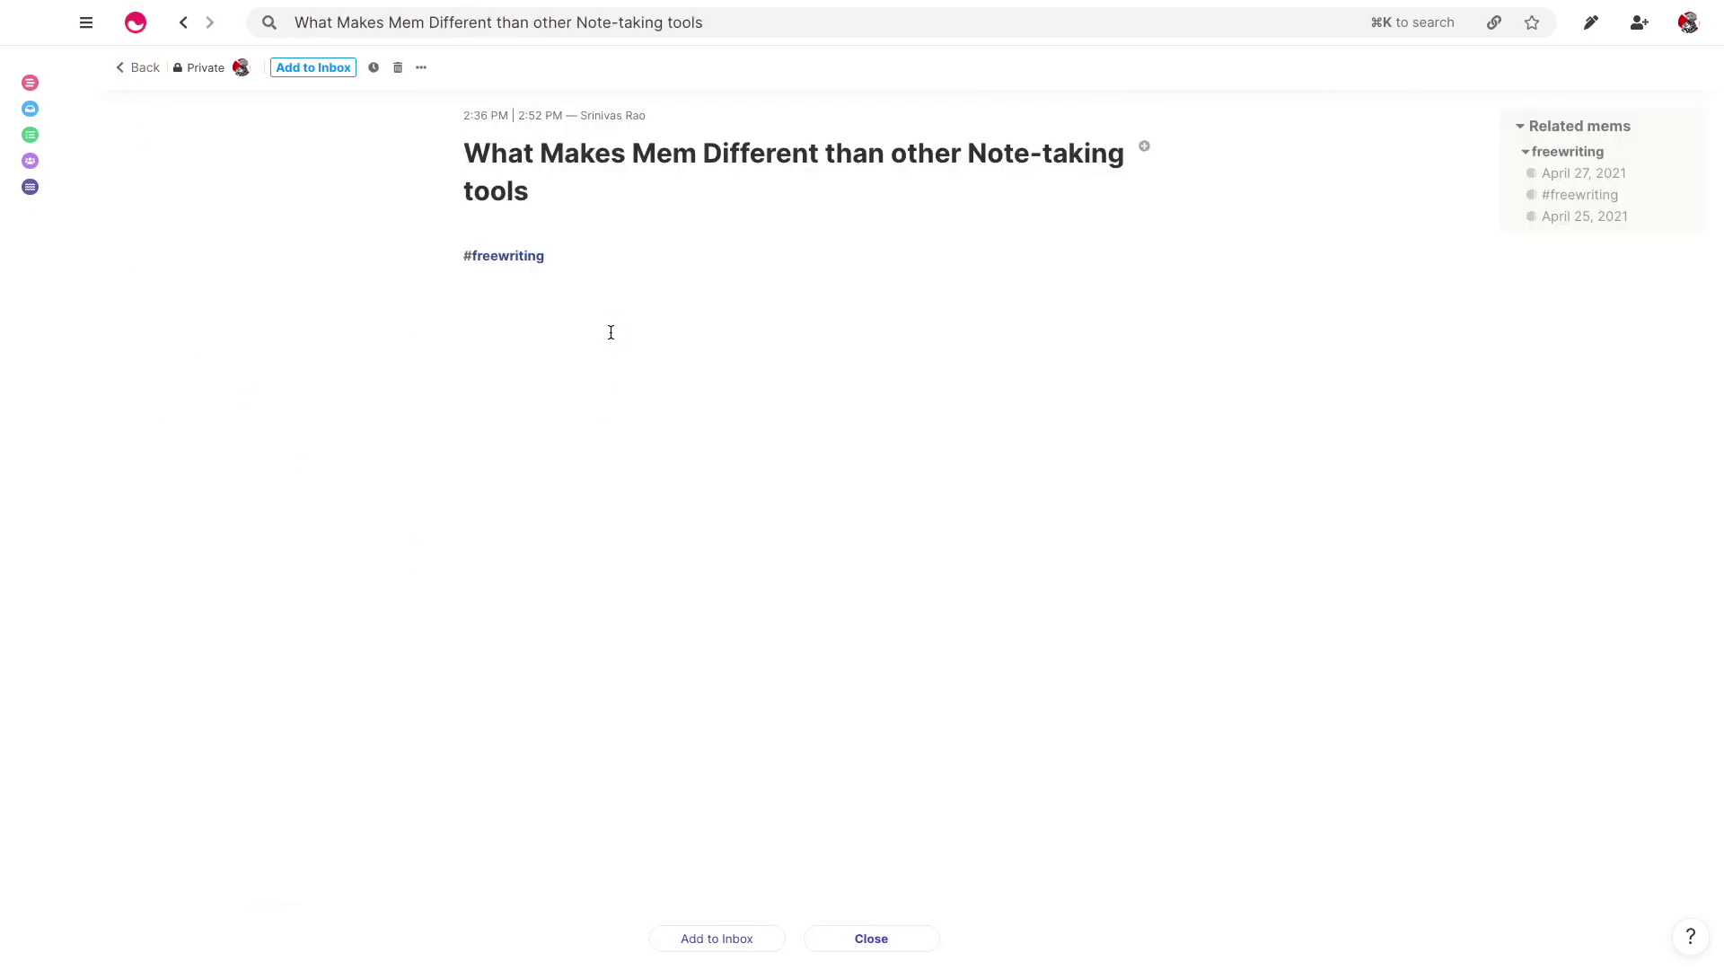
click(597, 319)
click(543, 279)
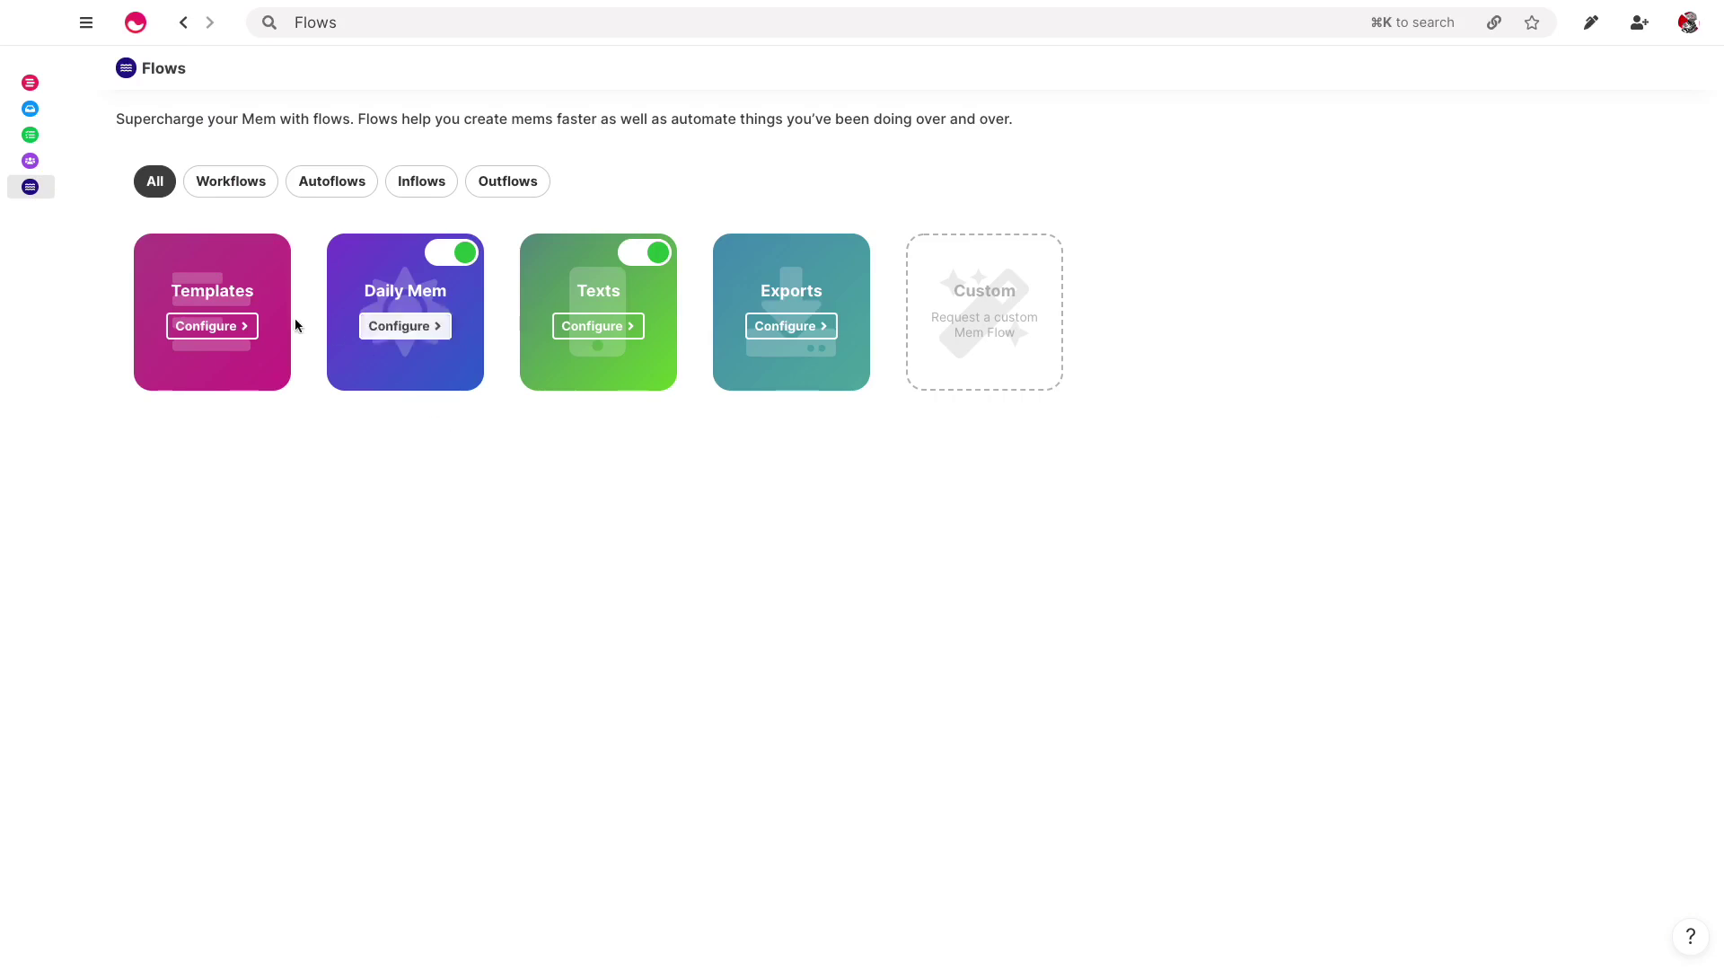
- Open the Book Notes template for editing from Flows Templates, then return to the Timeline
click(205, 321)
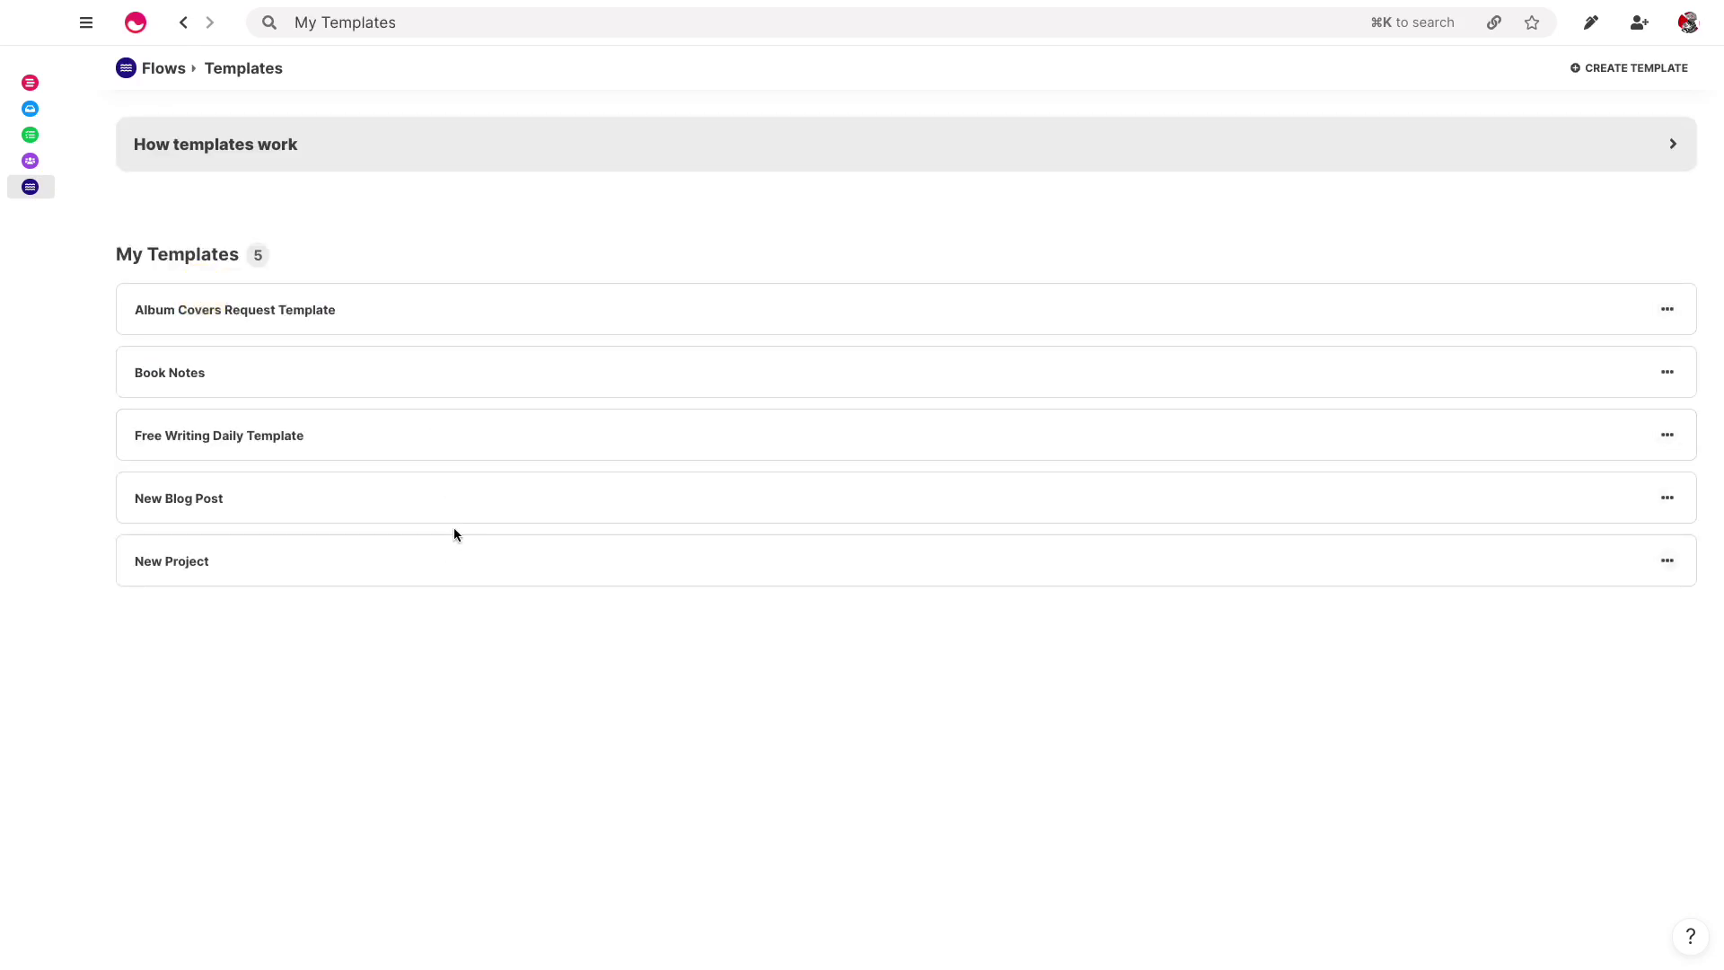
click(187, 386)
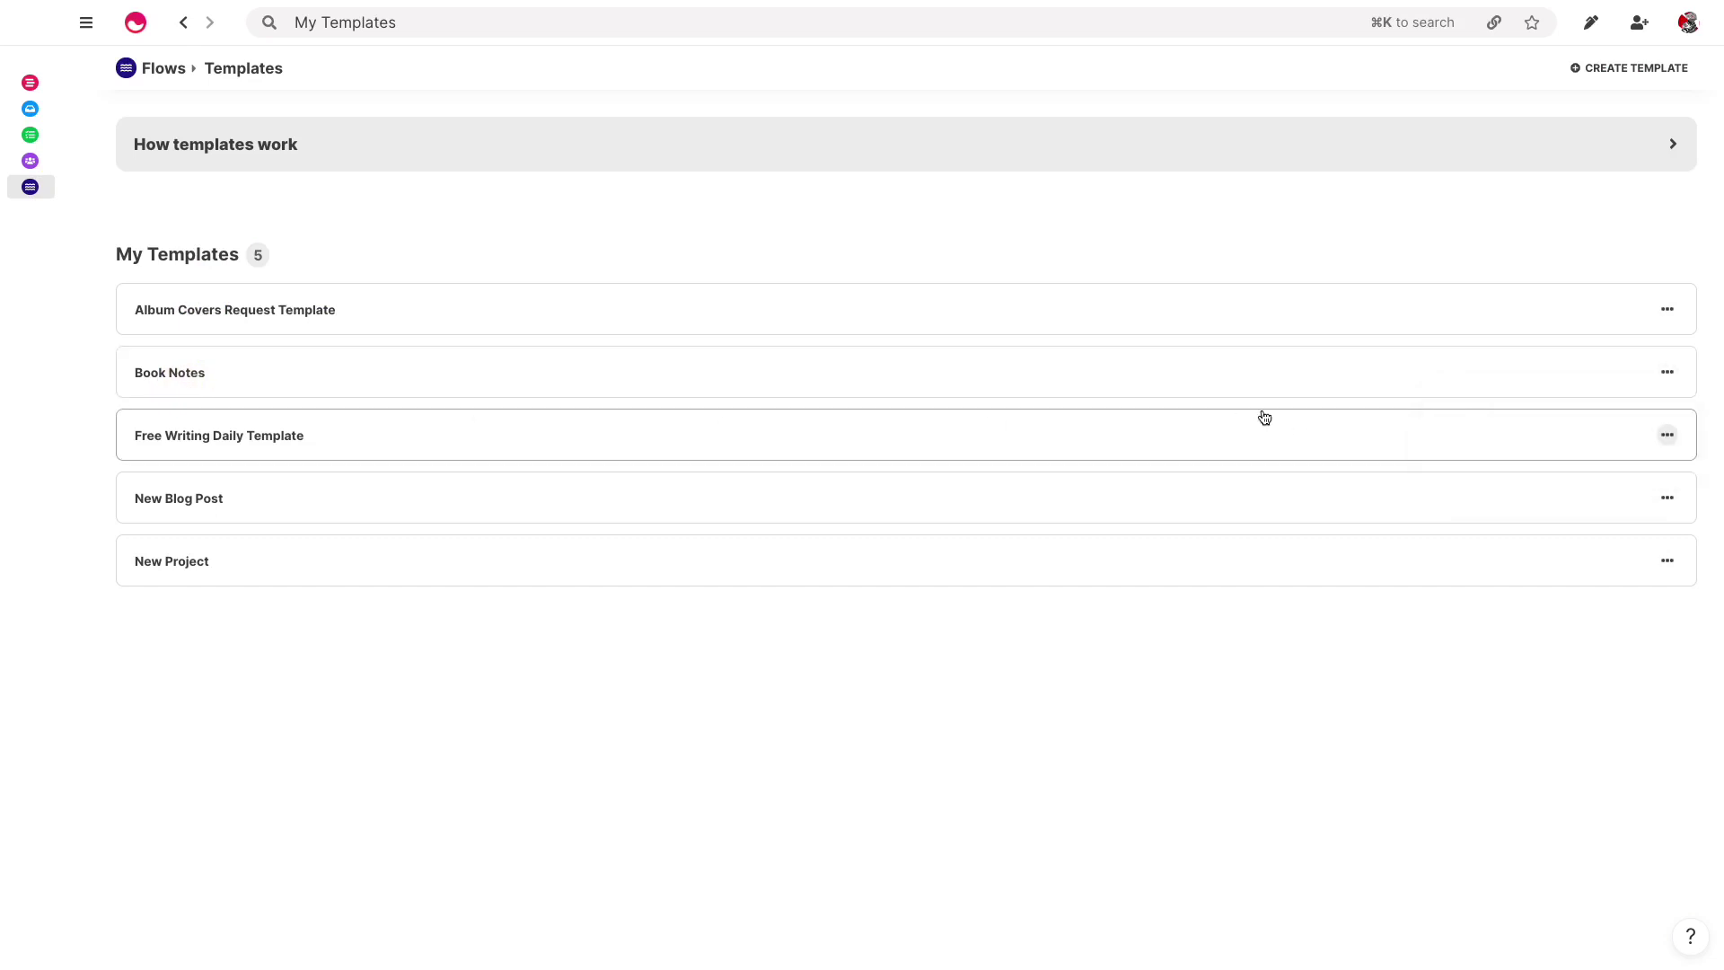
click(1327, 381)
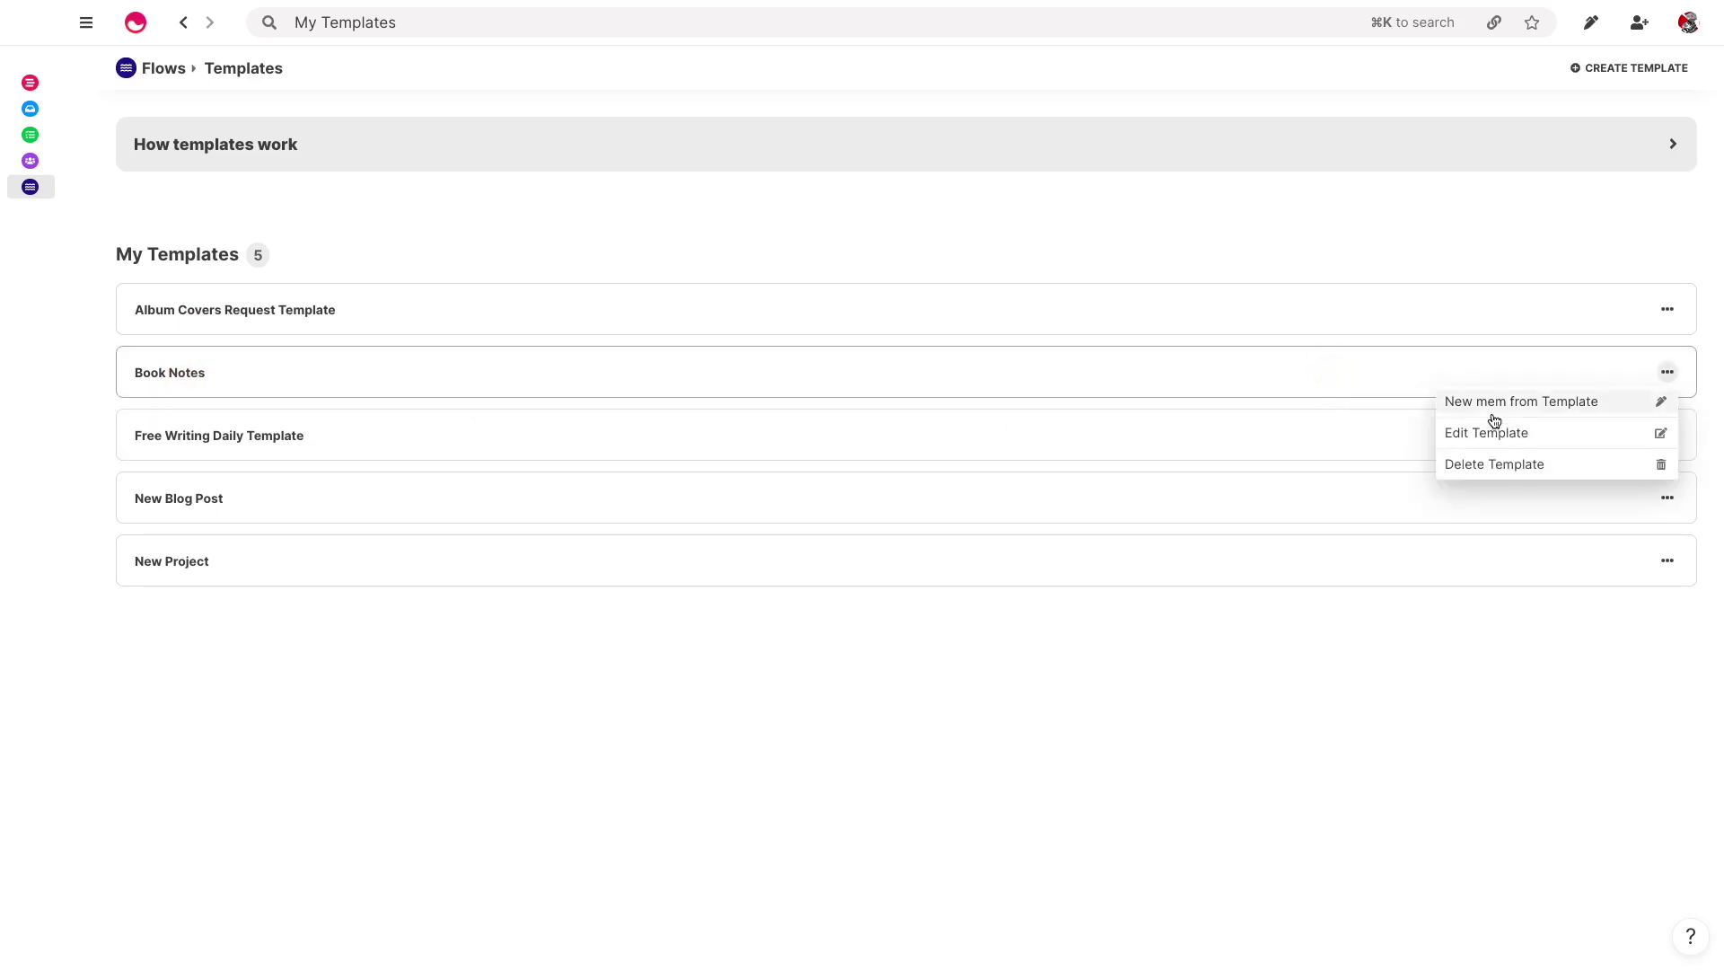
click(1486, 427)
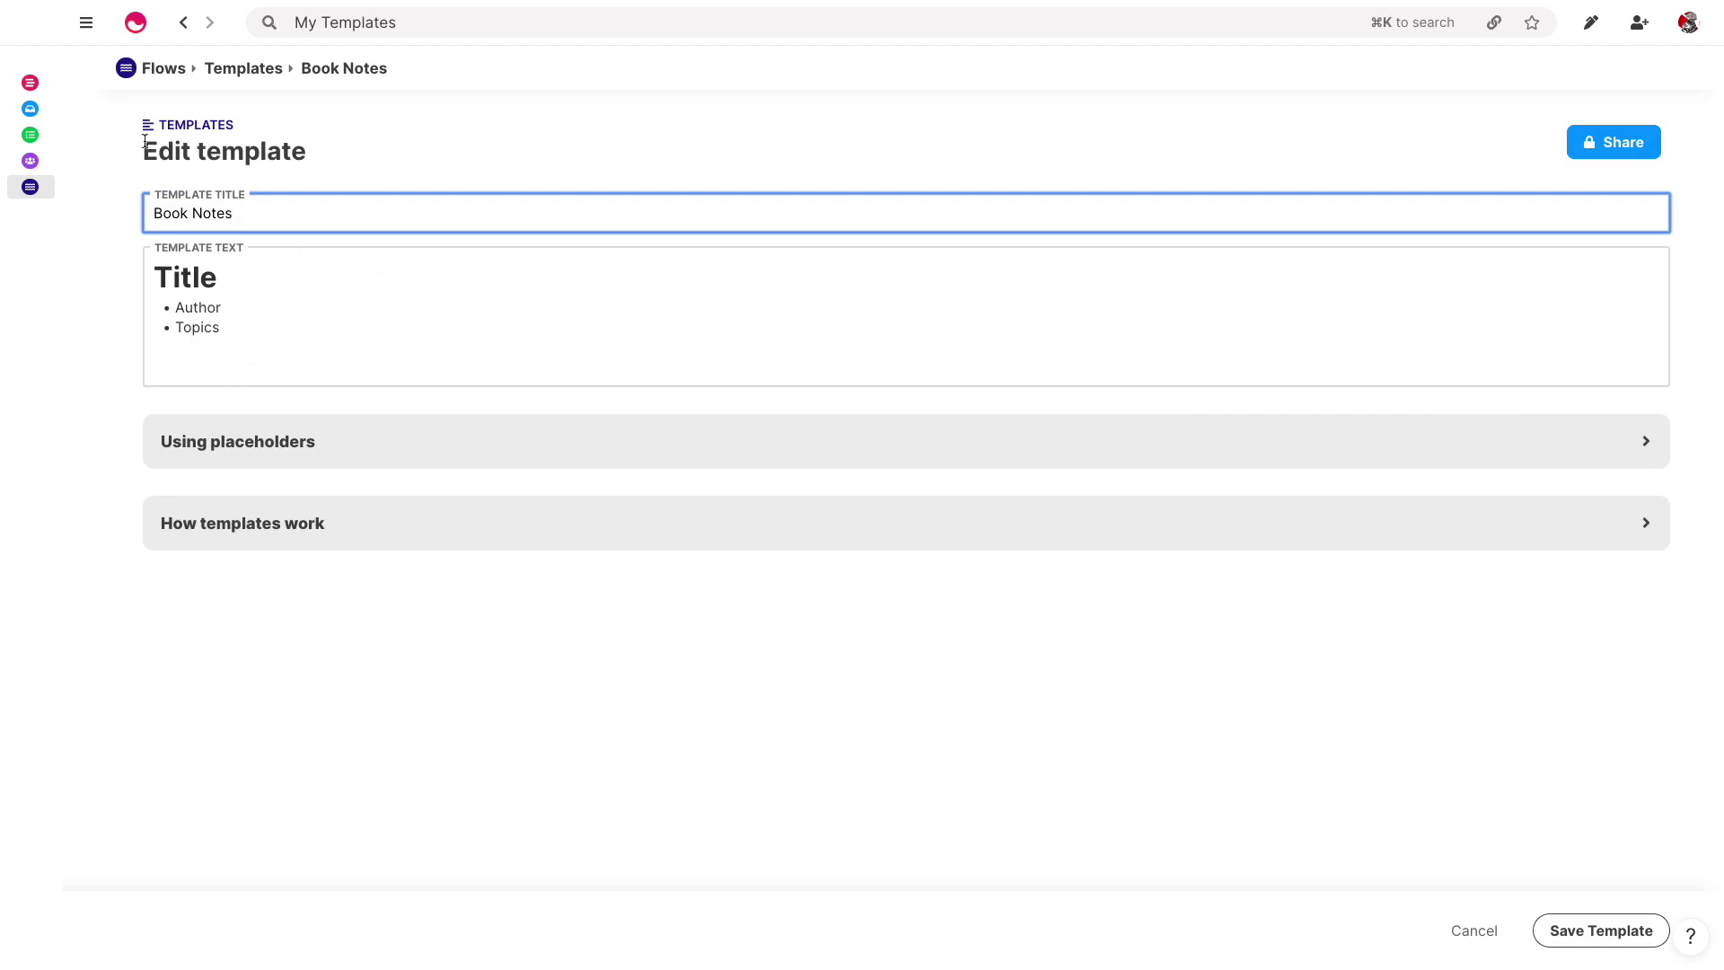
click(30, 83)
- Search 'book' and choose 'Book Notes — Create mem from template'
click(338, 27)
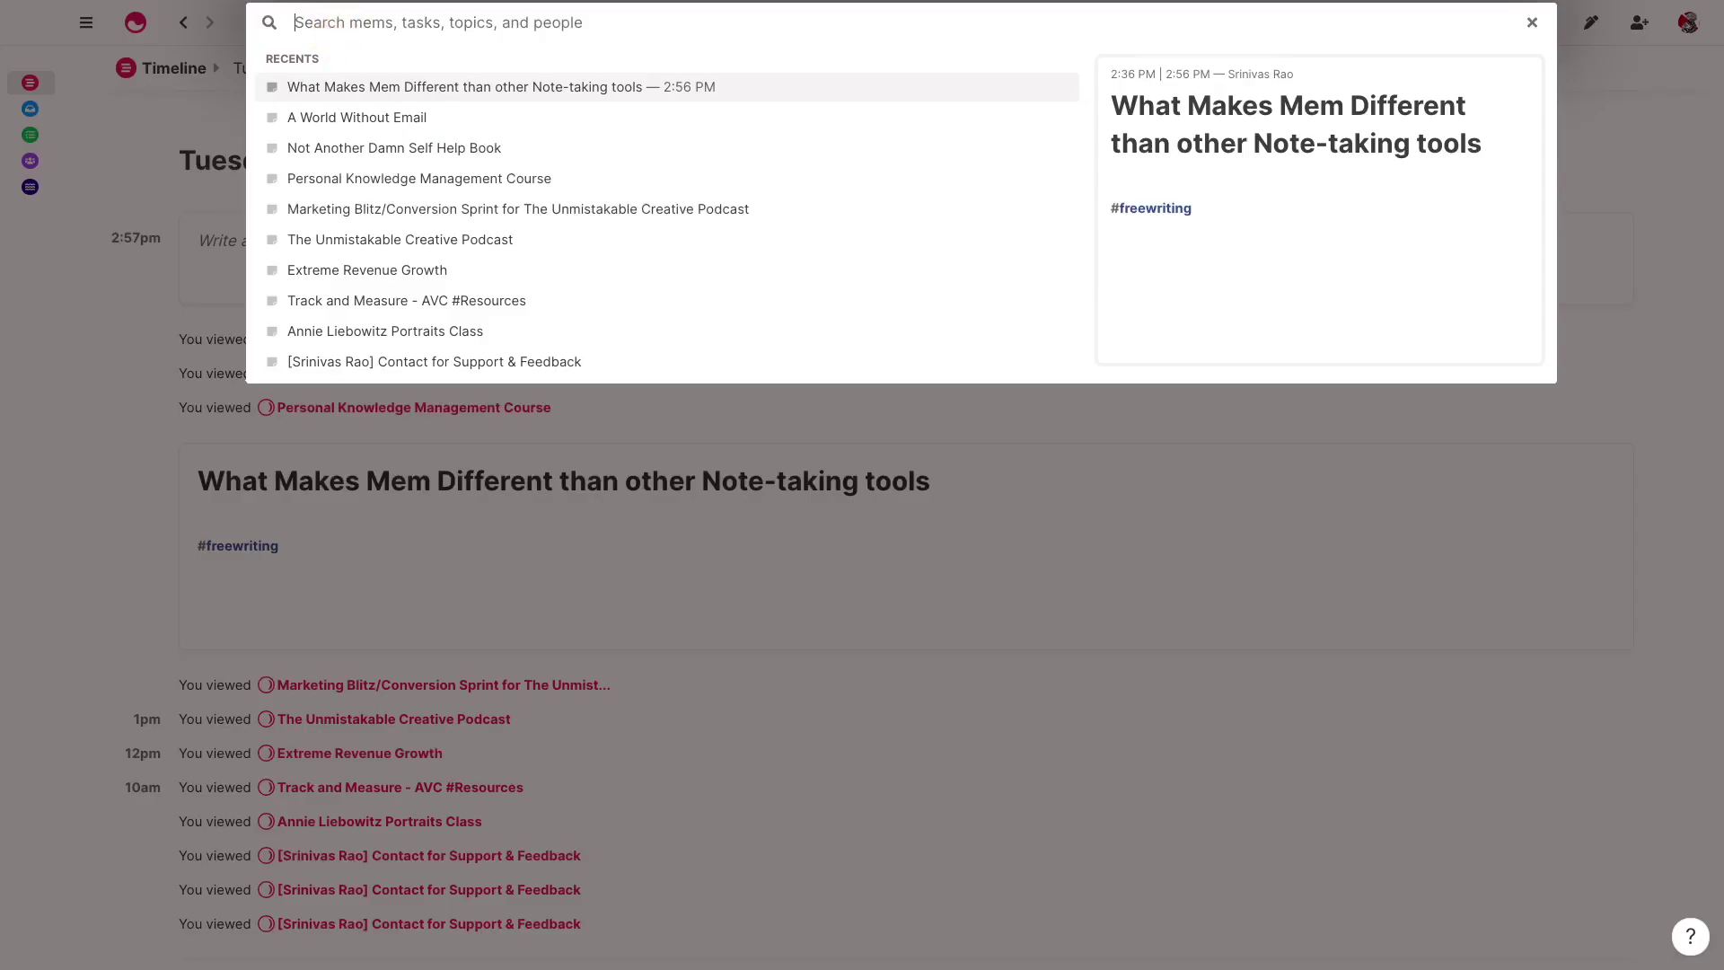
text(book)
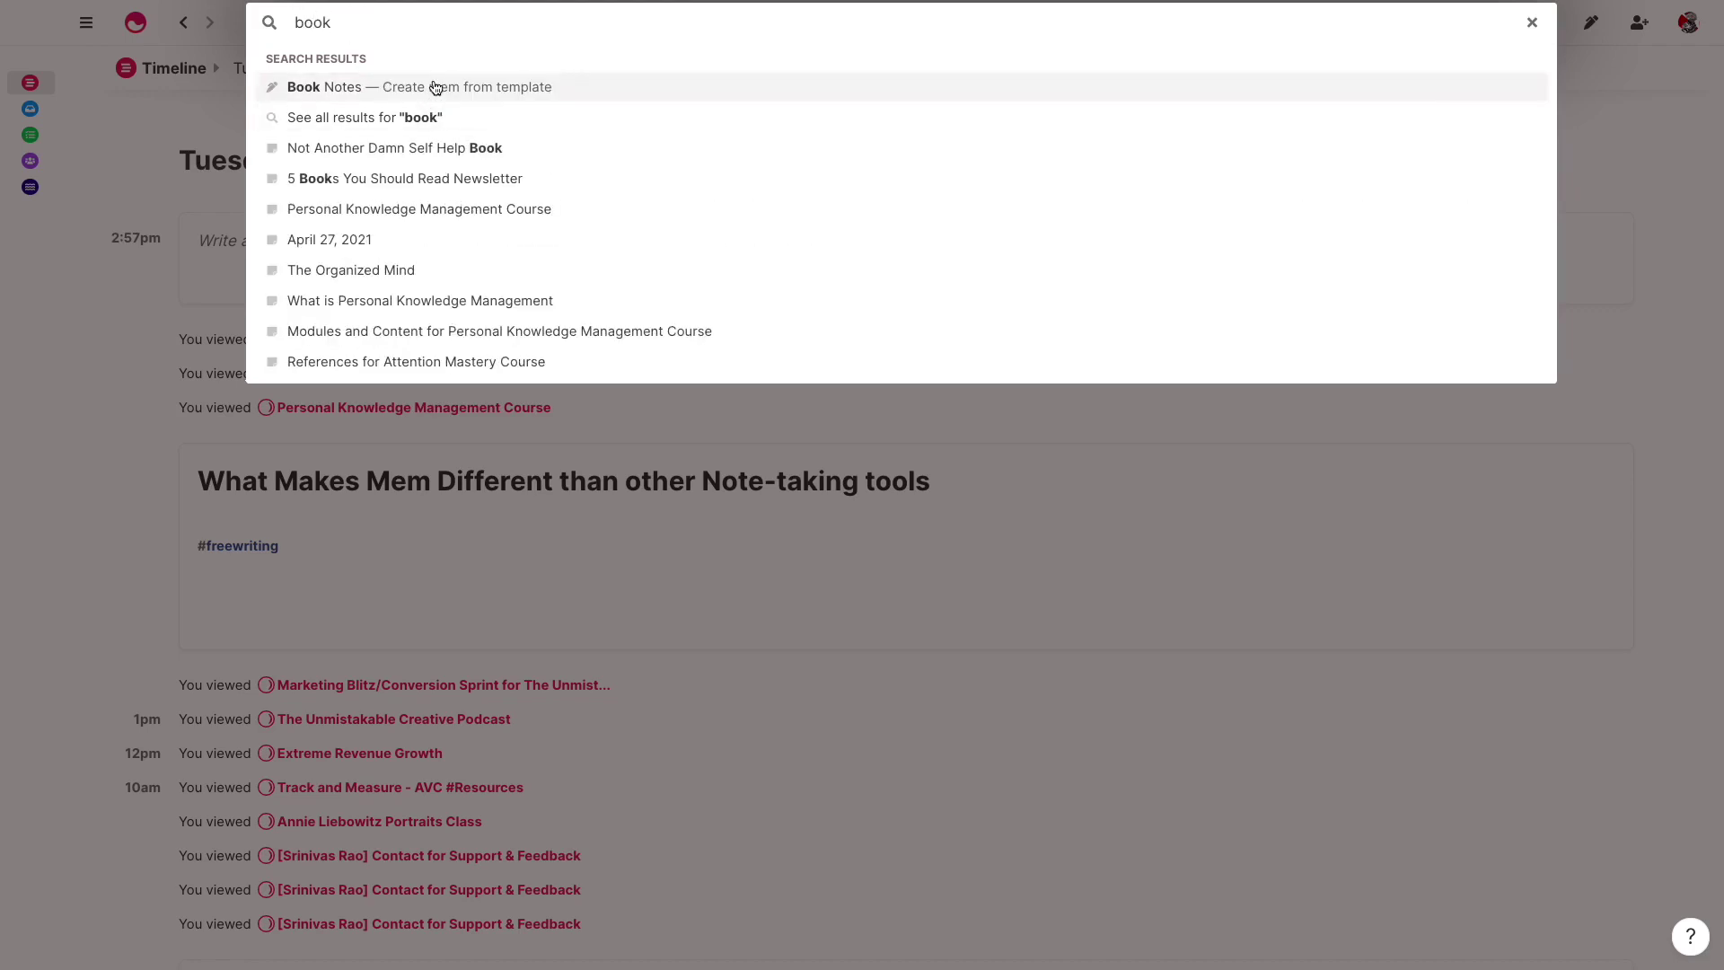
click(519, 449)
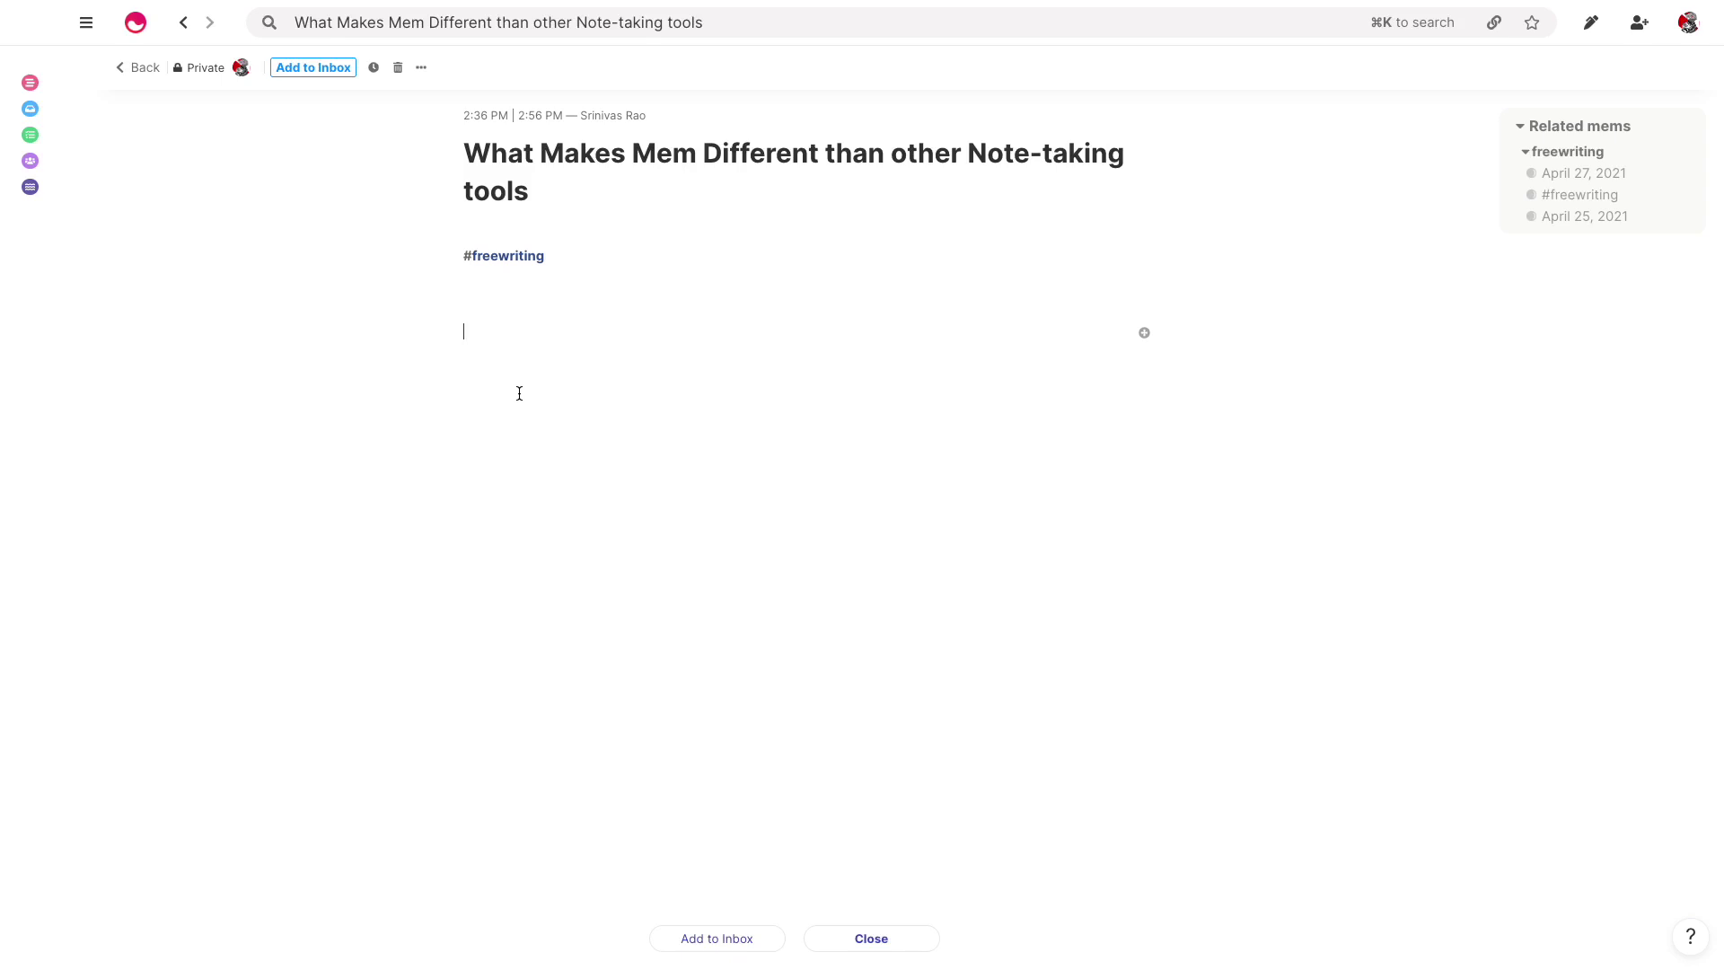